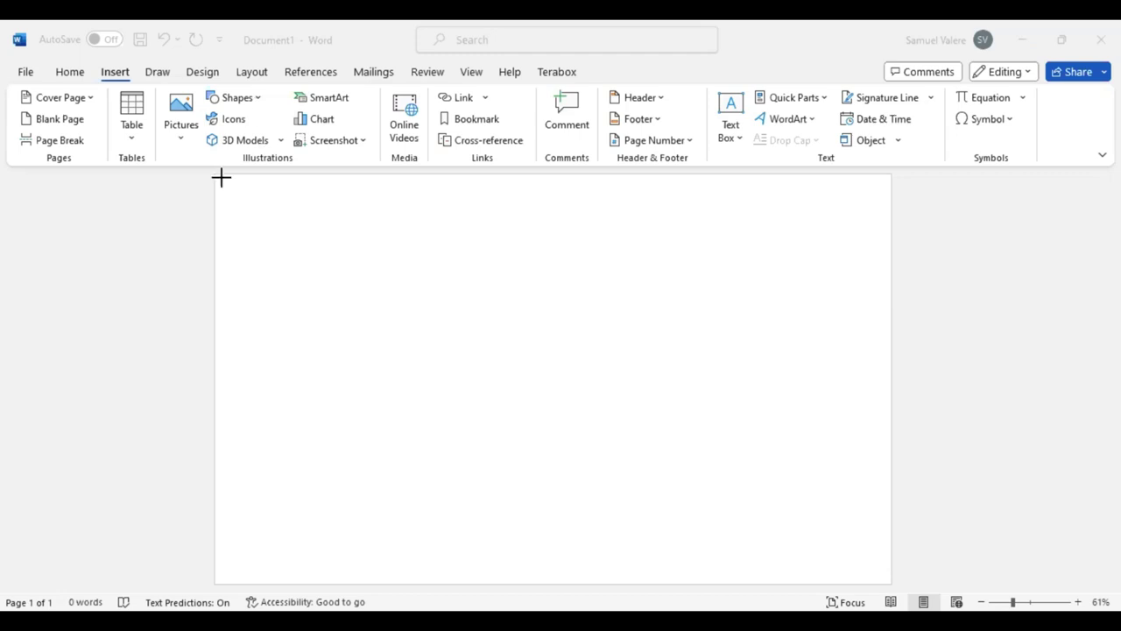
# Draw an 8.46 by 7.8 inch blue rectangle over the page's left side and slant its right edge
pyautogui.moveTo(221, 178)
pyautogui.mouseDown()
pyautogui.moveTo(479, 548)
pyautogui.moveTo(561, 581)
pyautogui.mouseUp()
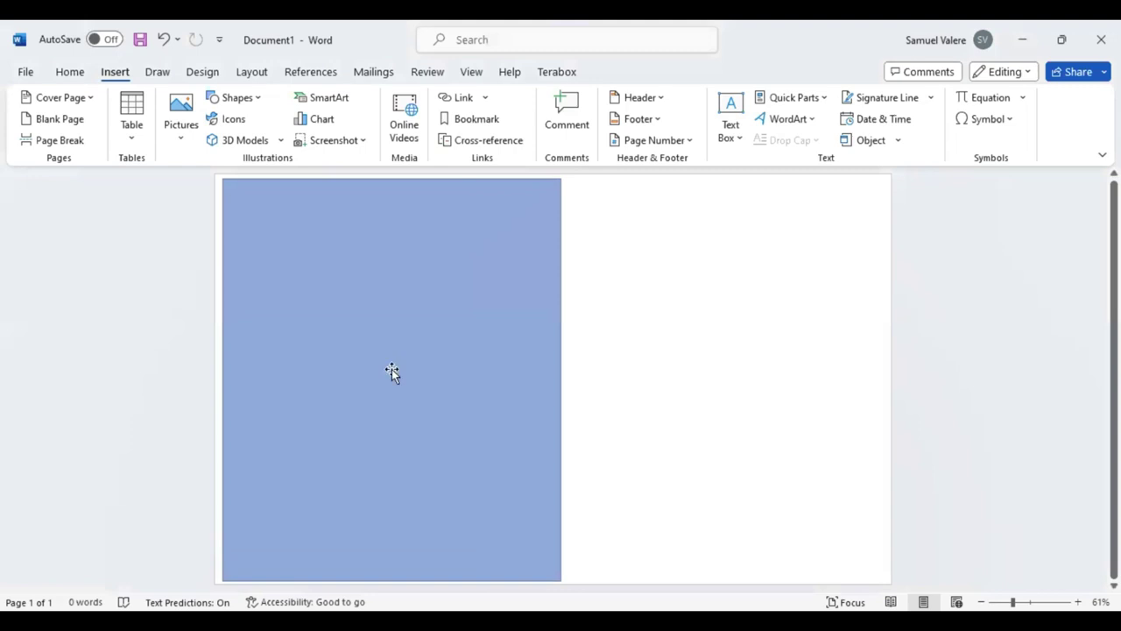
pyautogui.moveTo(380, 367); pyautogui.dragTo(375, 366)
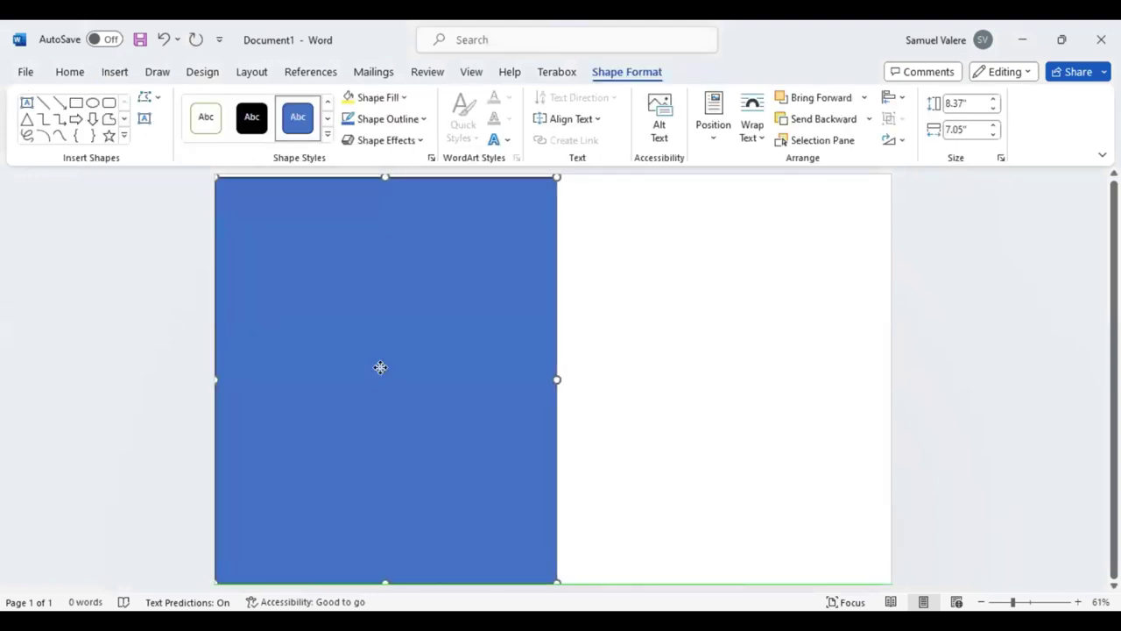
pyautogui.moveTo(385, 173); pyautogui.dragTo(387, 175)
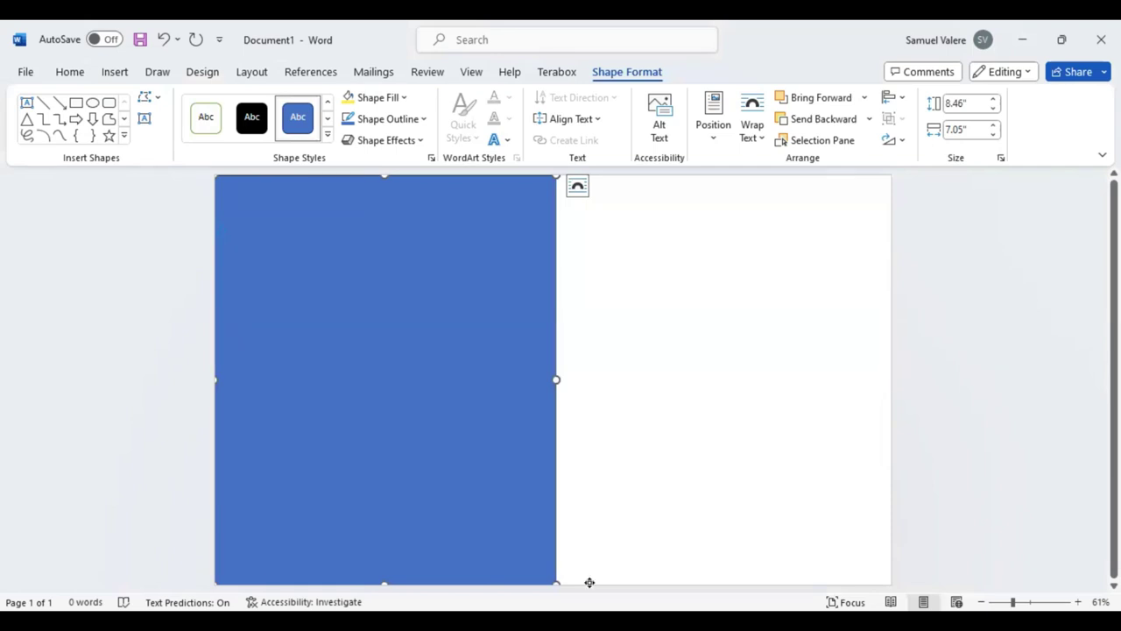
pyautogui.moveTo(590, 582); pyautogui.dragTo(397, 582)
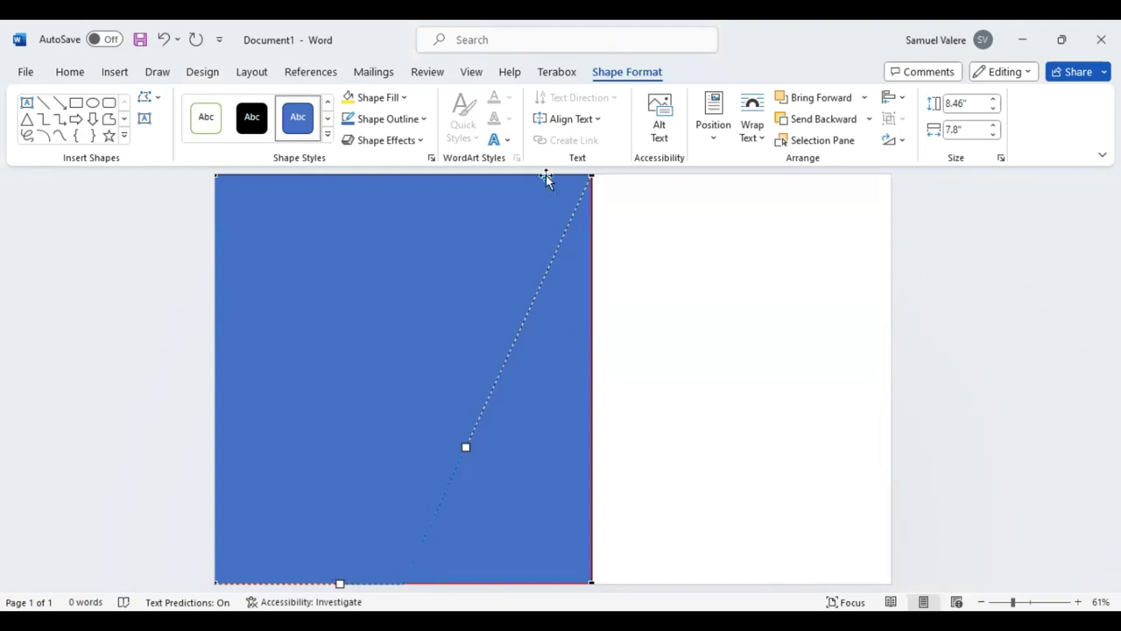
# Fill the slanted panel red and place a duplicate slightly to its right
pyautogui.click(621, 75)
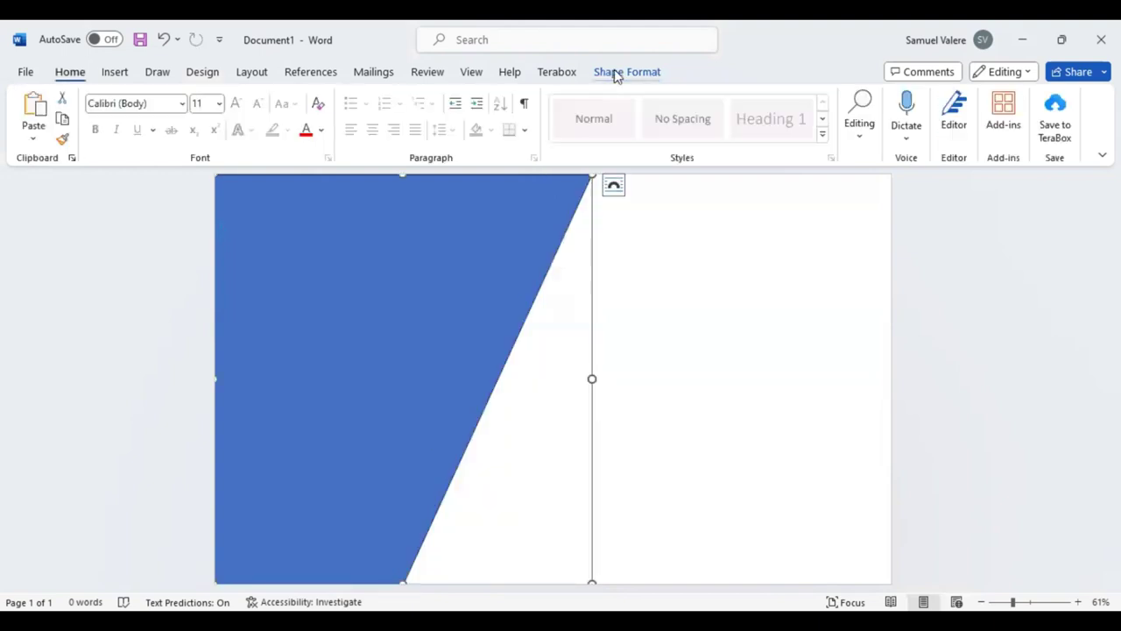
pyautogui.click(616, 75)
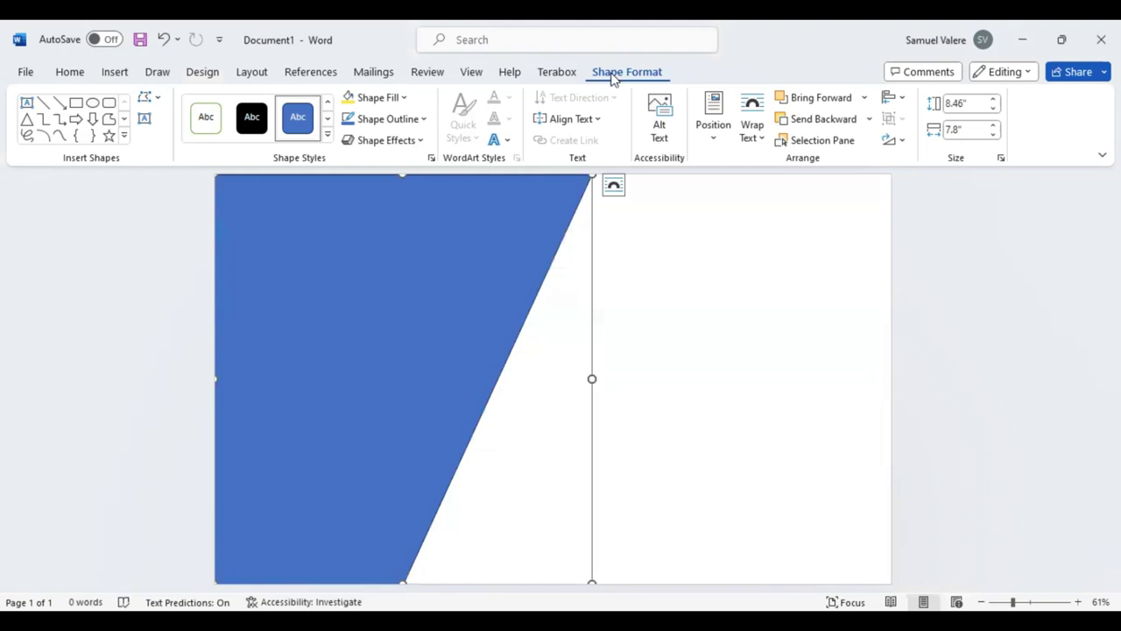
pyautogui.click(424, 121)
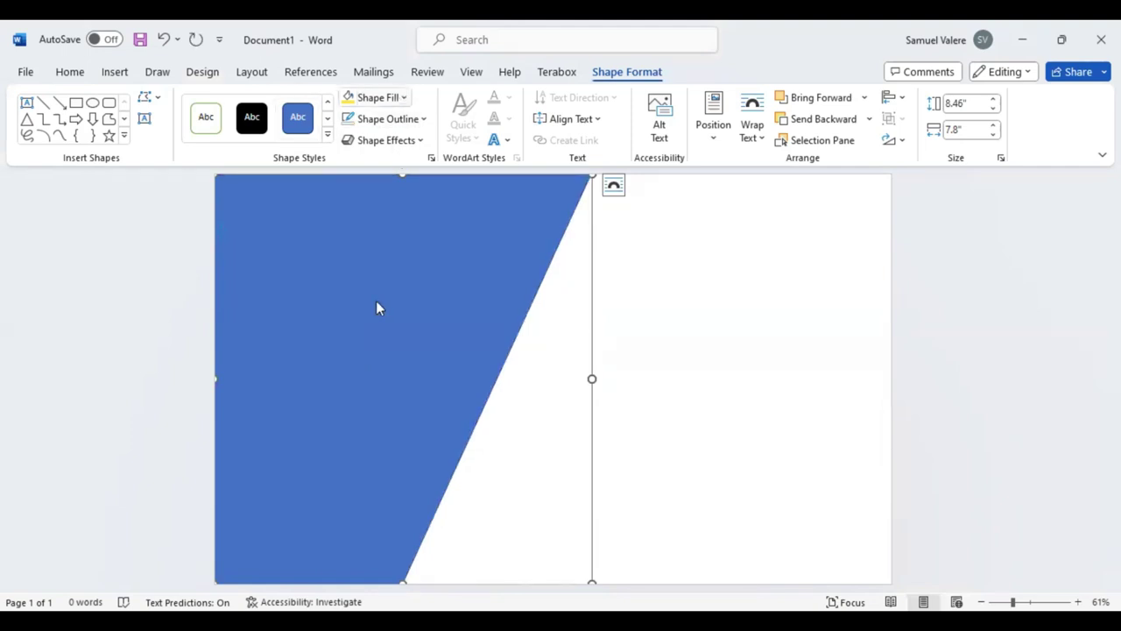
pyautogui.click(550, 341)
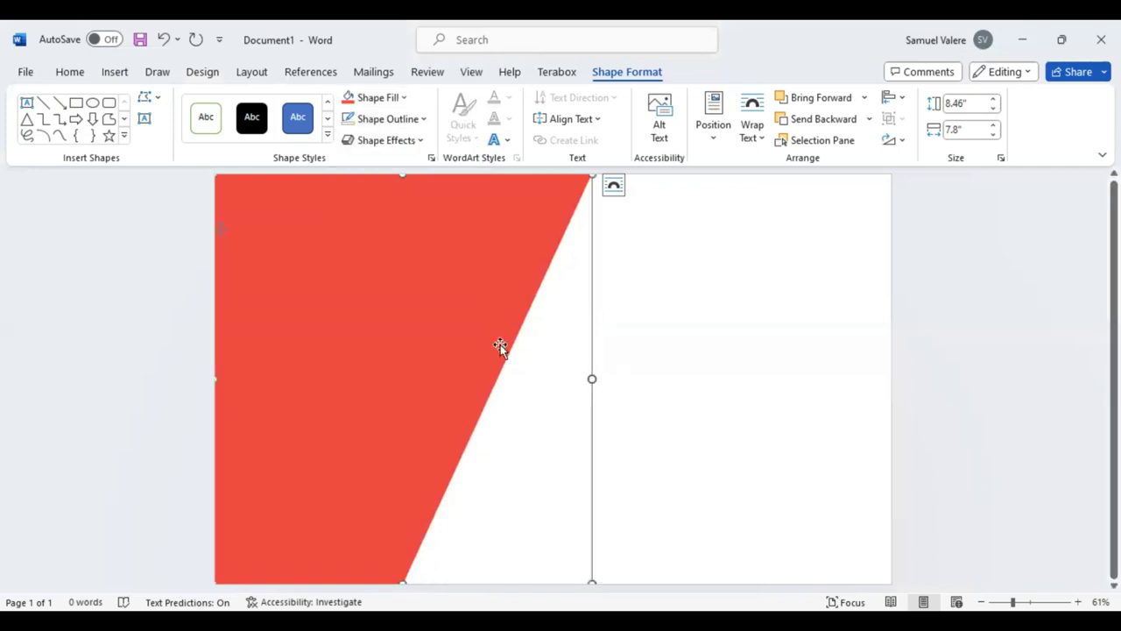
pyautogui.moveTo(472, 337); pyautogui.dragTo(495, 333)
pyautogui.moveTo(413, 219); pyautogui.dragTo(418, 219)
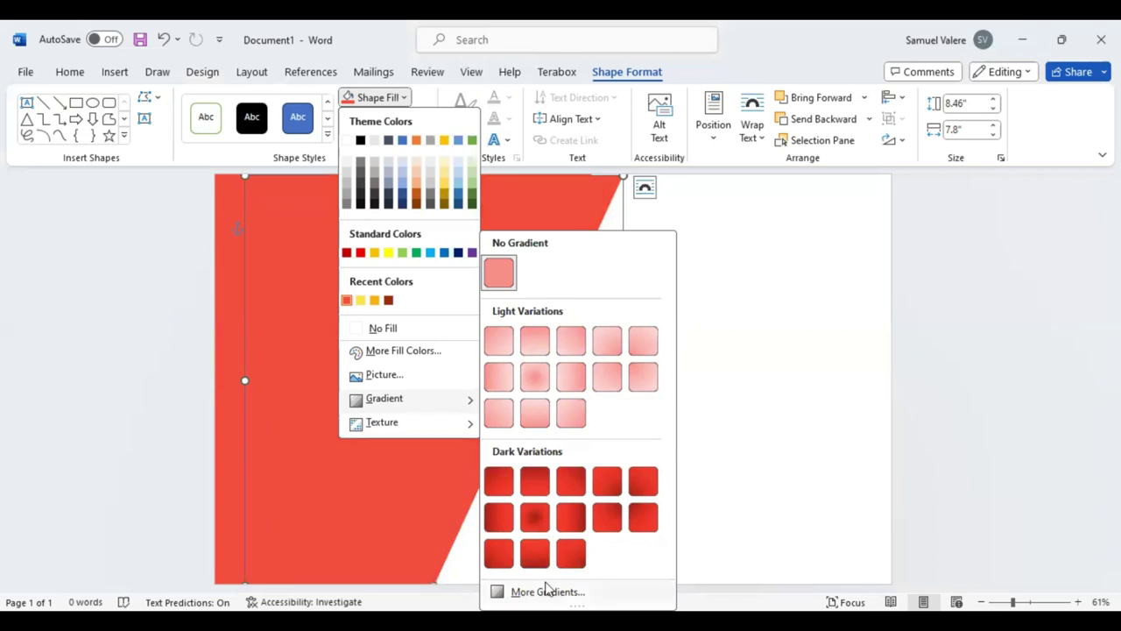
# Give the copy a gradient fill, delete the last stop, and colour a stop gold at 84%
pyautogui.click(548, 591)
pyautogui.click(923, 317)
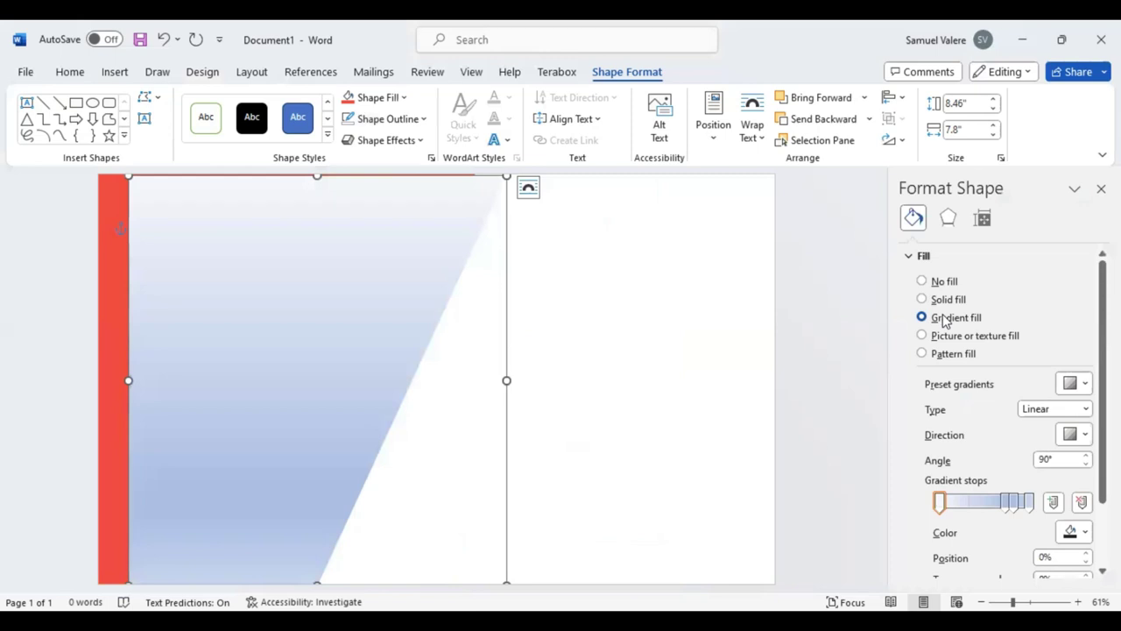
pyautogui.click(1030, 501)
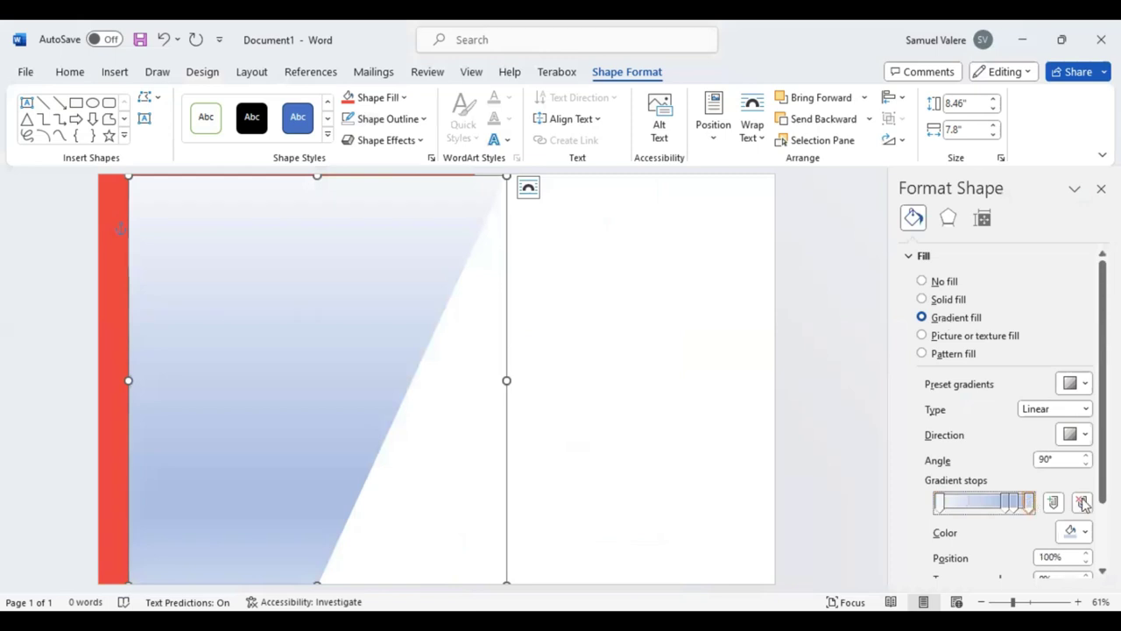
pyautogui.click(1076, 503)
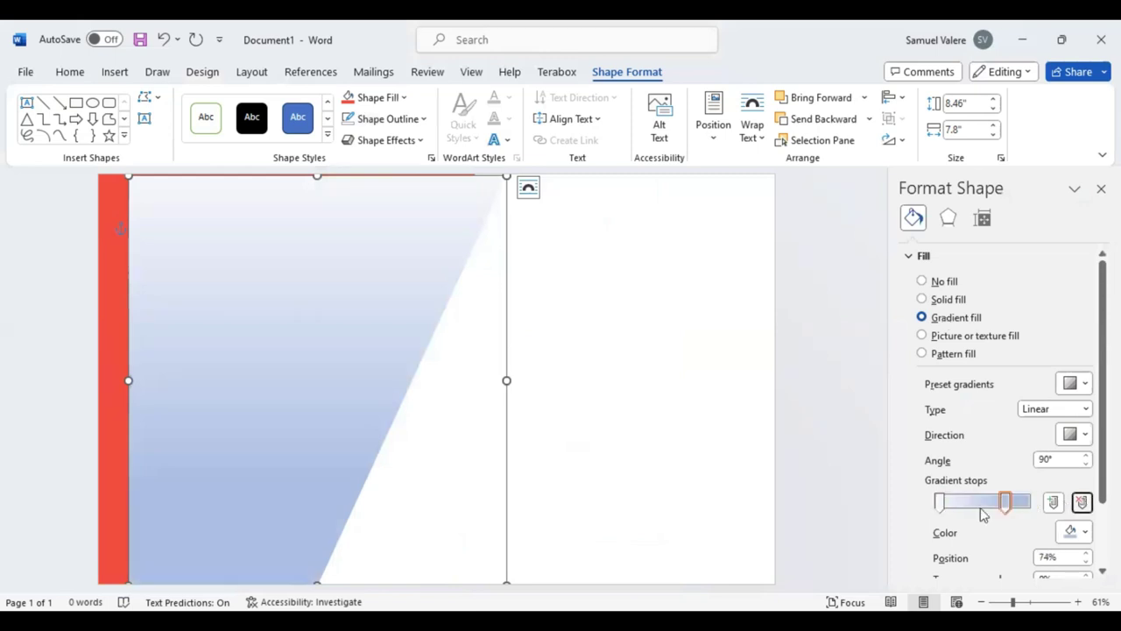
pyautogui.moveTo(1005, 502); pyautogui.dragTo(1016, 502)
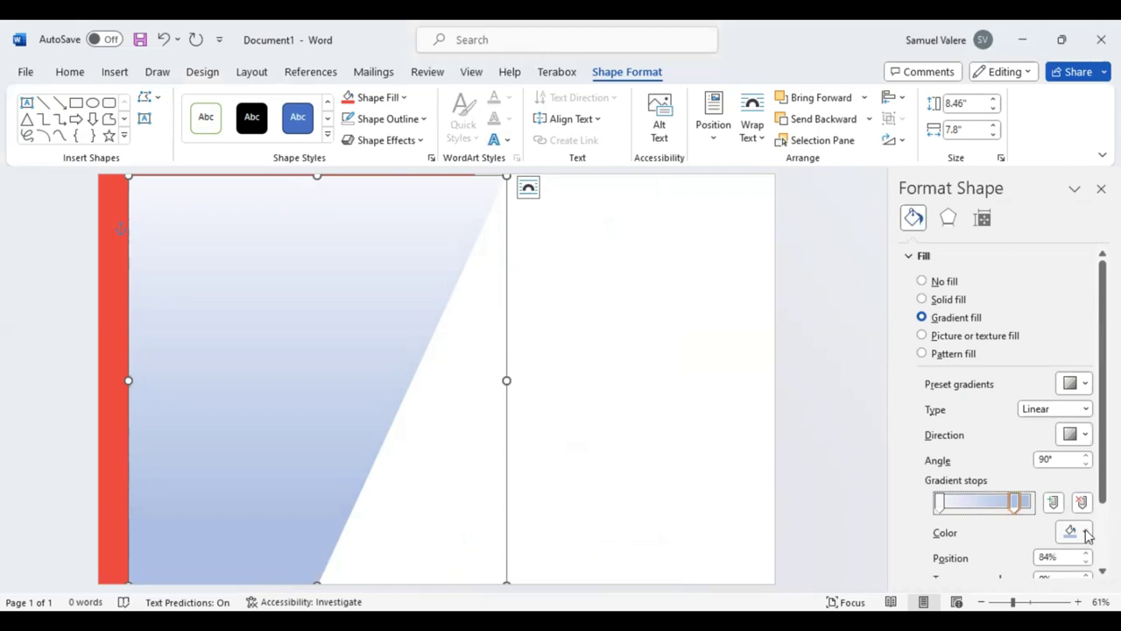
pyautogui.click(1086, 534)
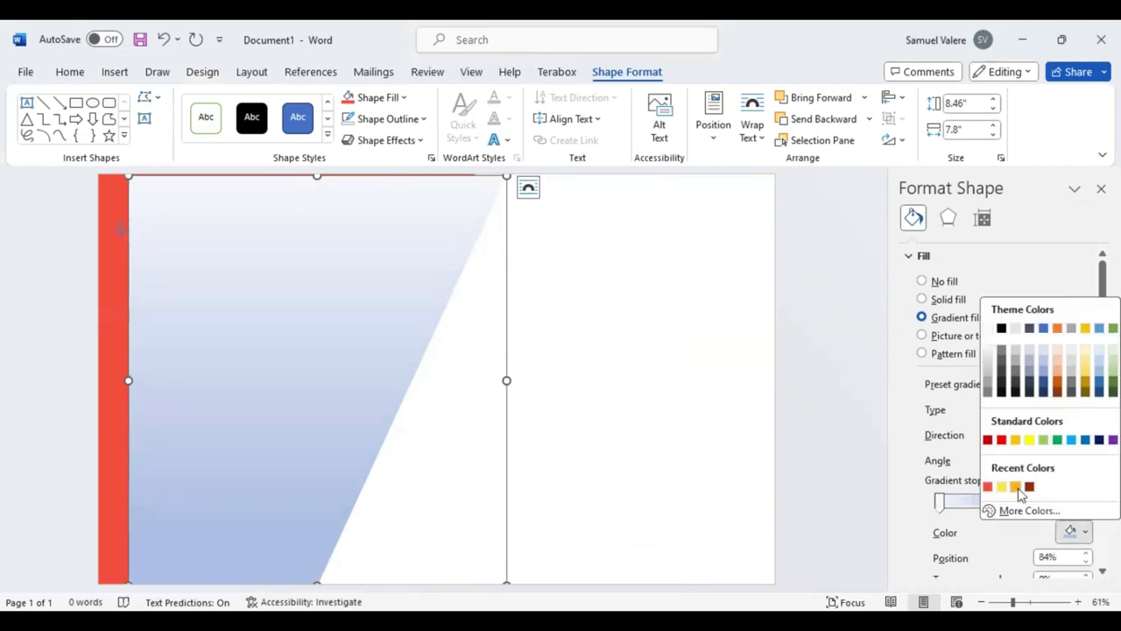
pyautogui.click(1086, 532)
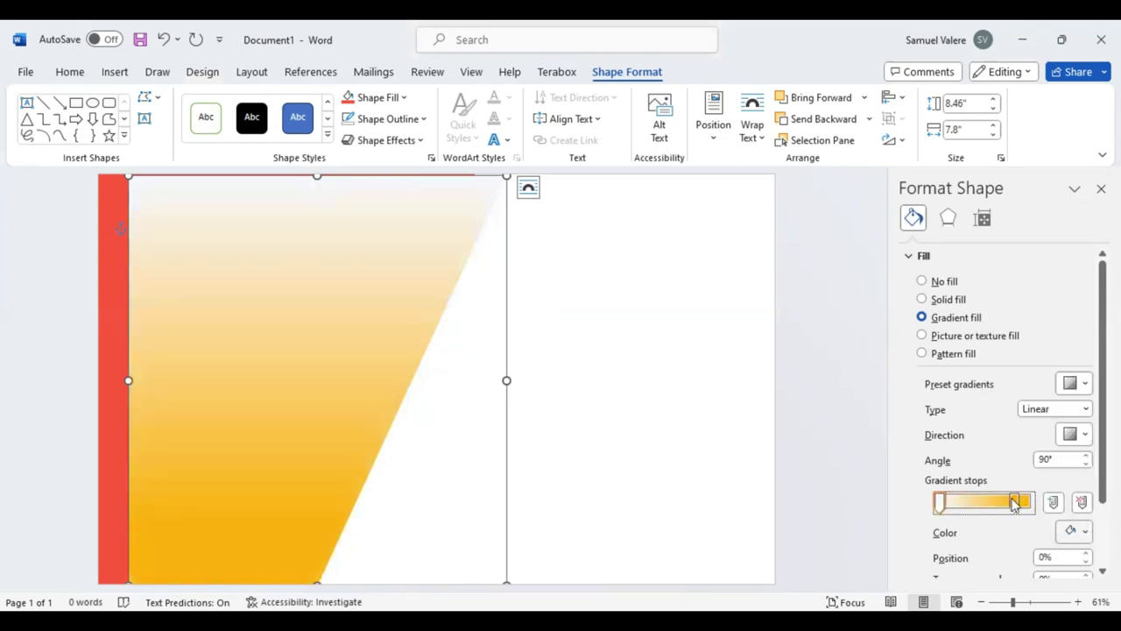
# Make the other gradient stops yellow near 94%, then align the shape with the page's left edge
pyautogui.click(1016, 502)
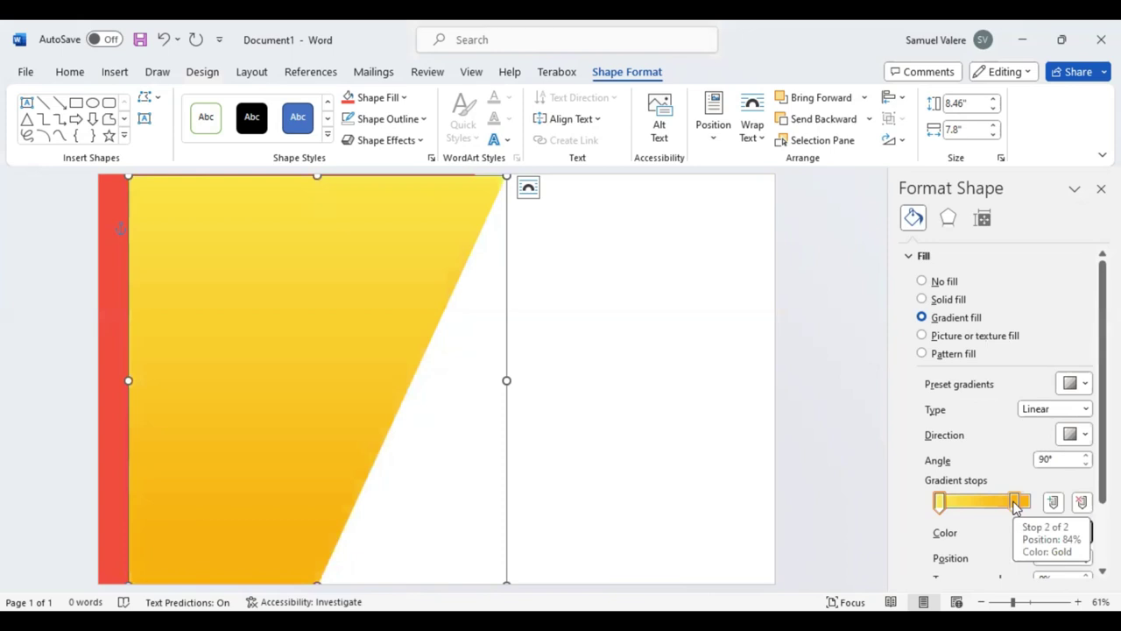
pyautogui.scroll(-2, 1014, 431)
pyautogui.click(1013, 424)
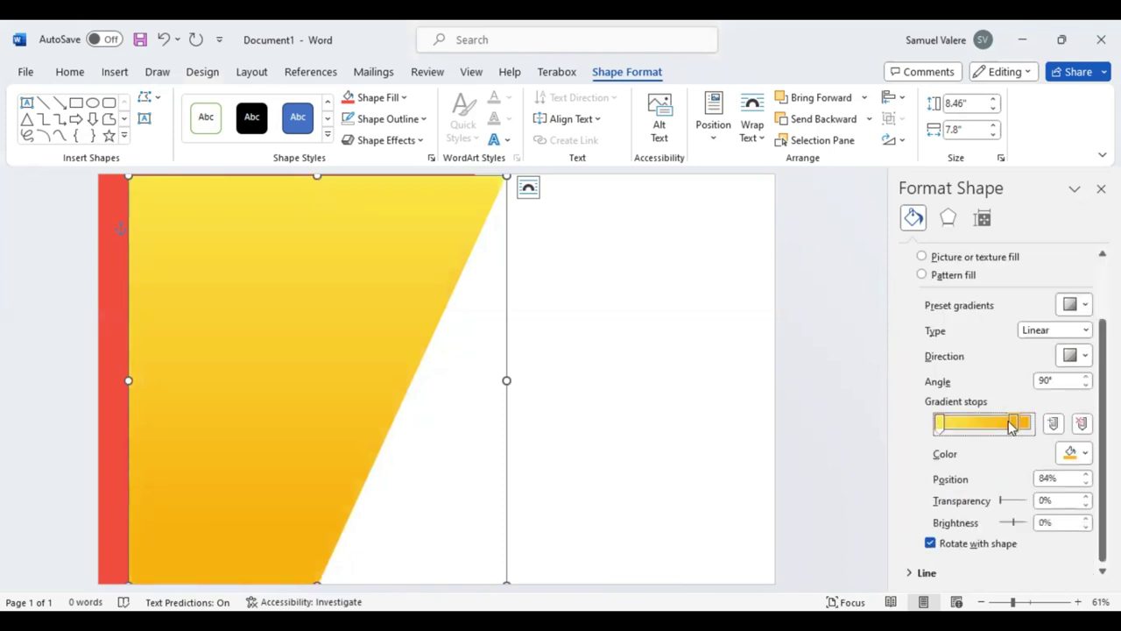
pyautogui.moveTo(1012, 425); pyautogui.dragTo(1021, 426)
pyautogui.scroll(-6, 1073, 478)
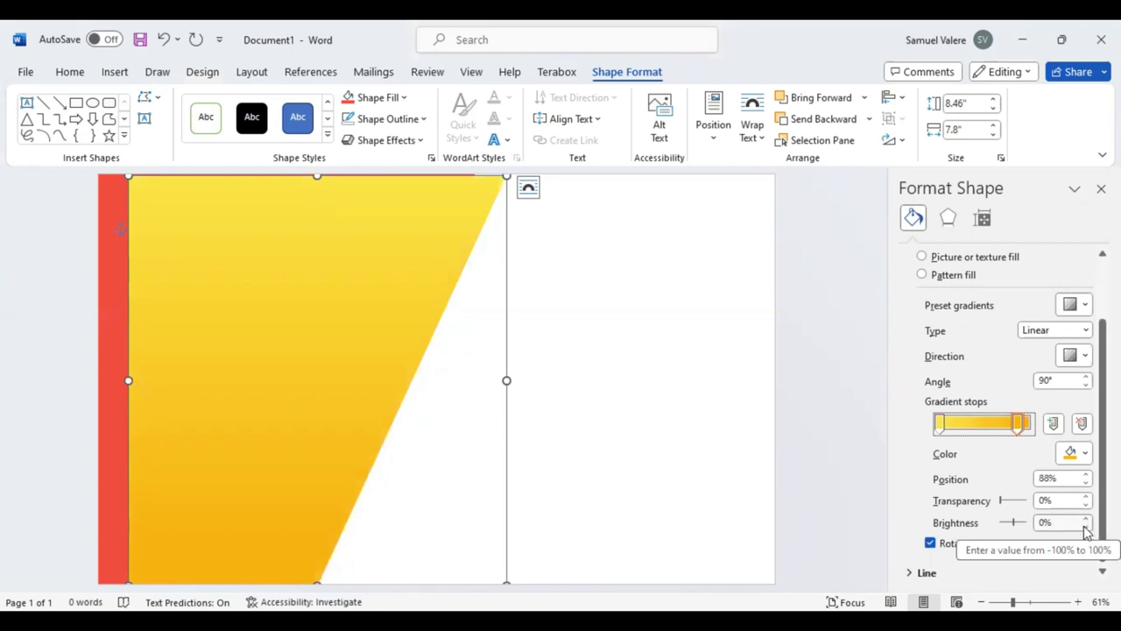
pyautogui.scroll(-12, 1087, 532)
pyautogui.scroll(-2, 1087, 532)
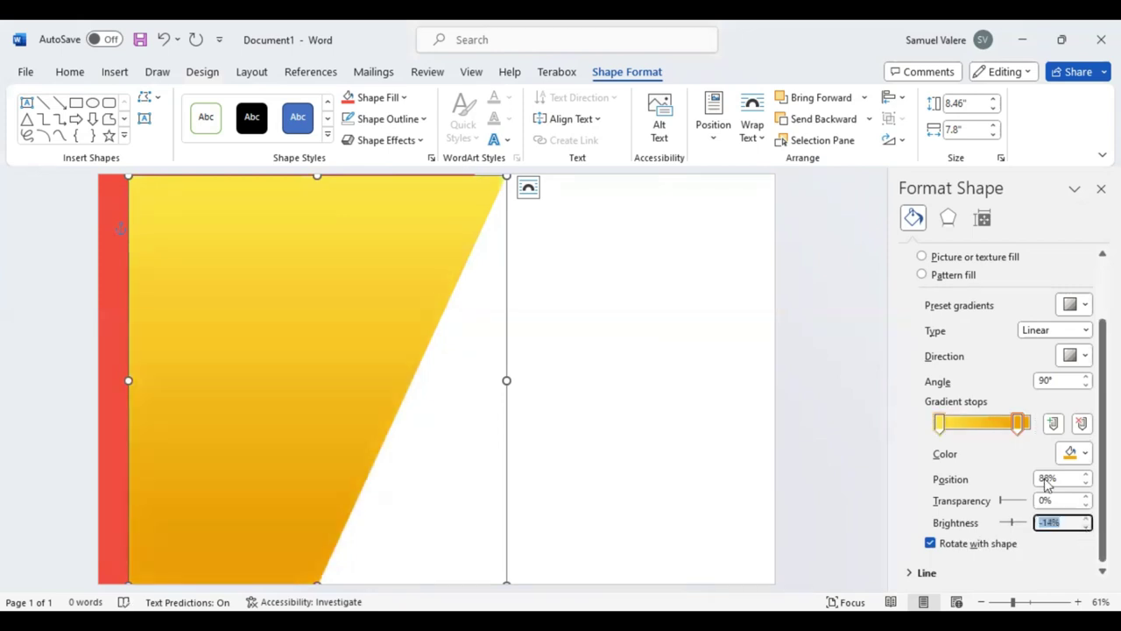
pyautogui.click(1088, 519)
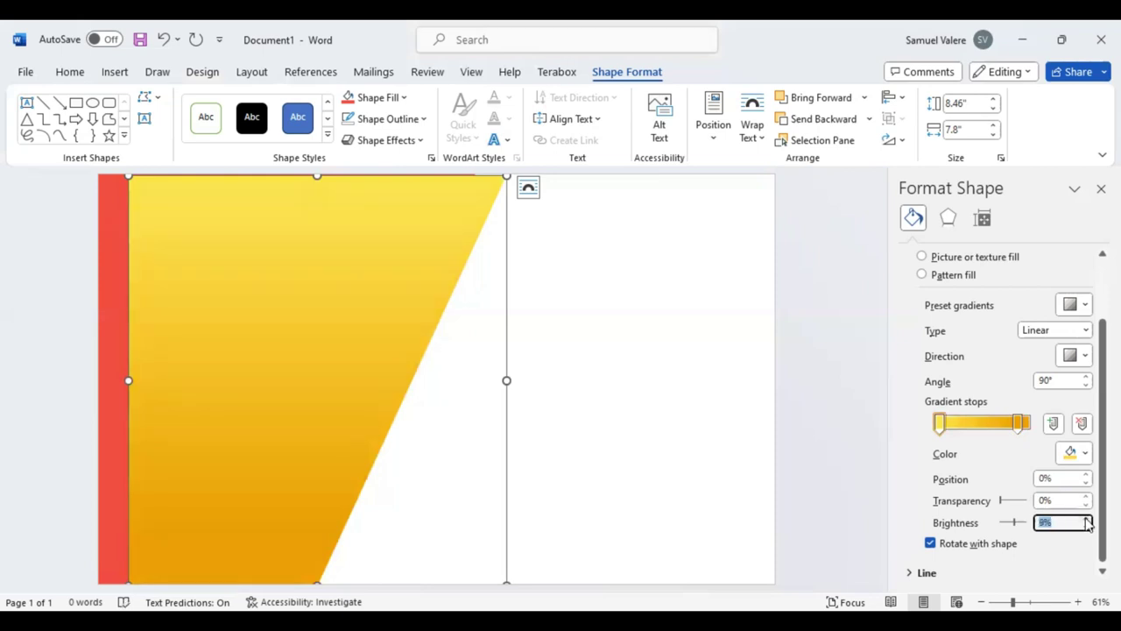
pyautogui.scroll(14, 1088, 522)
pyautogui.moveTo(456, 325); pyautogui.dragTo(391, 320)
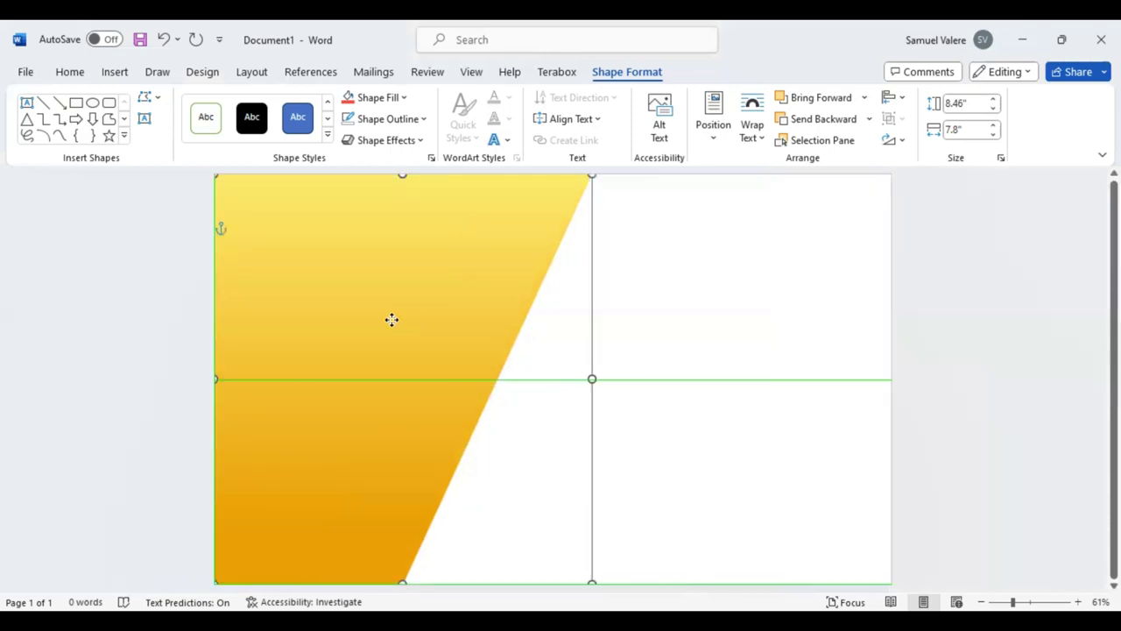
# Send the gradient copy behind the red panel and widen it so a thin yellow stripe shows
pyautogui.moveTo(593, 379); pyautogui.dragTo(618, 378)
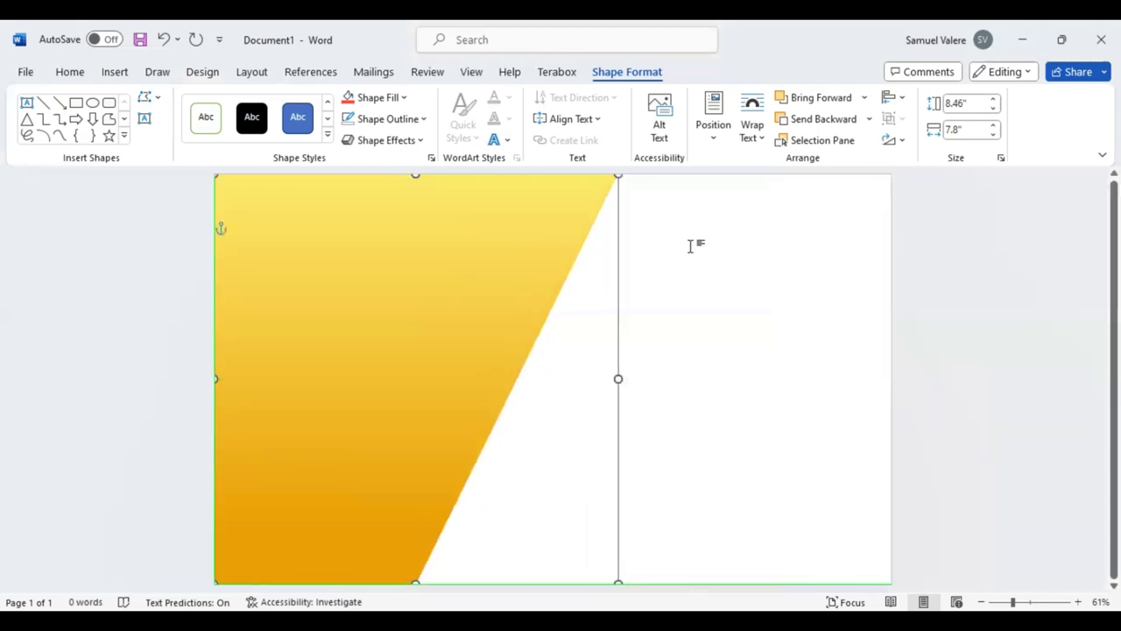
pyautogui.click(813, 123)
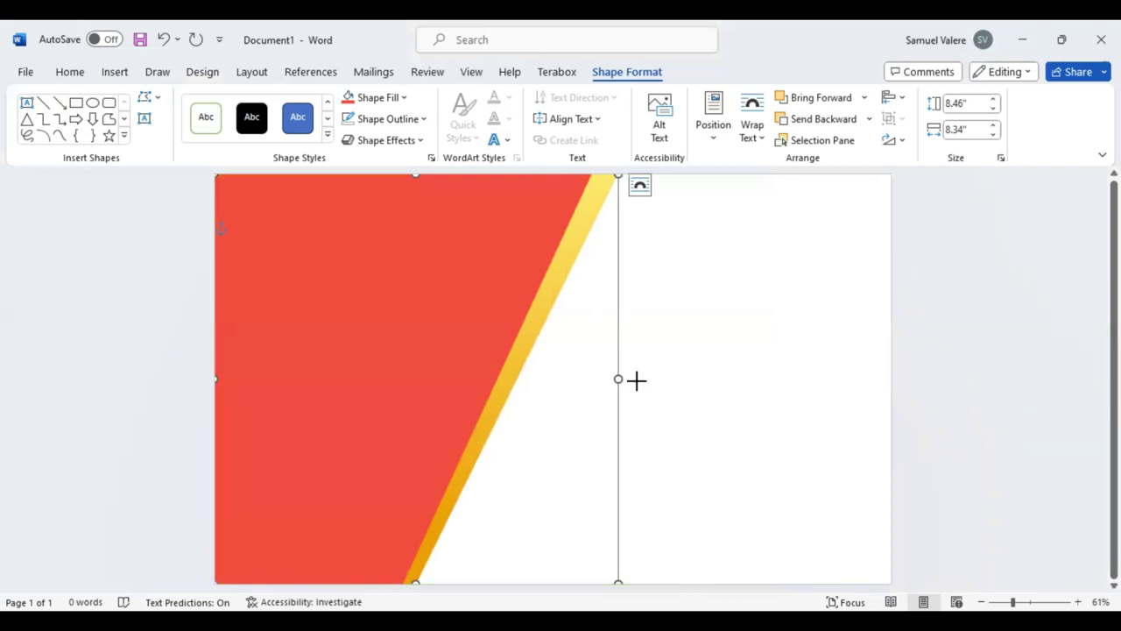
pyautogui.moveTo(618, 379); pyautogui.dragTo(645, 378)
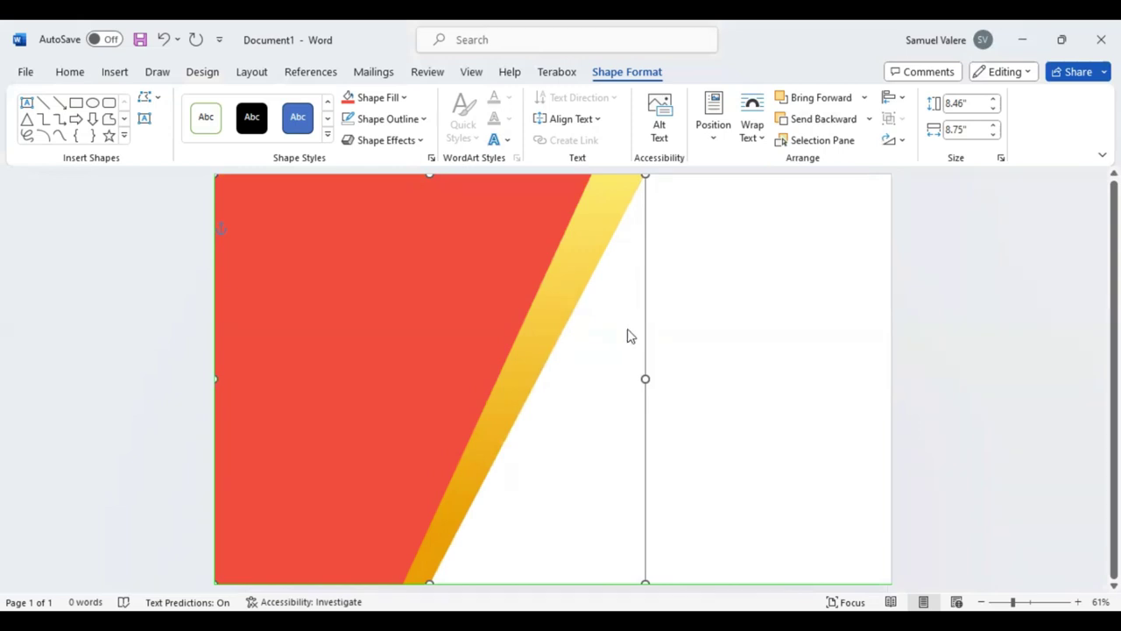
pyautogui.click(636, 176)
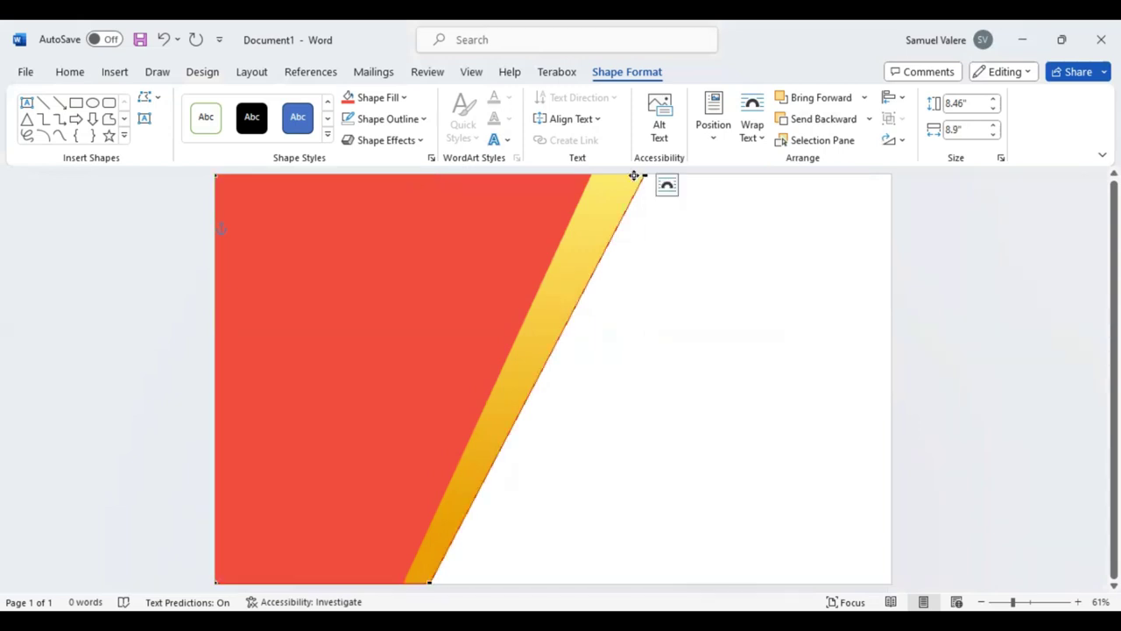
pyautogui.moveTo(630, 177); pyautogui.dragTo(629, 175)
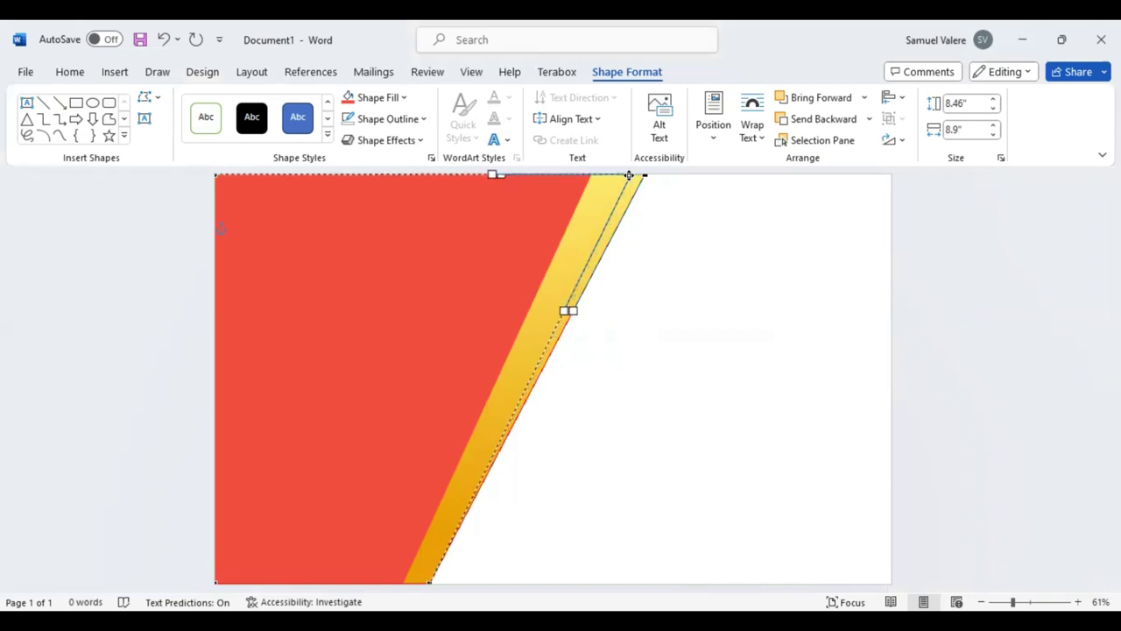
pyautogui.moveTo(629, 177); pyautogui.dragTo(625, 177)
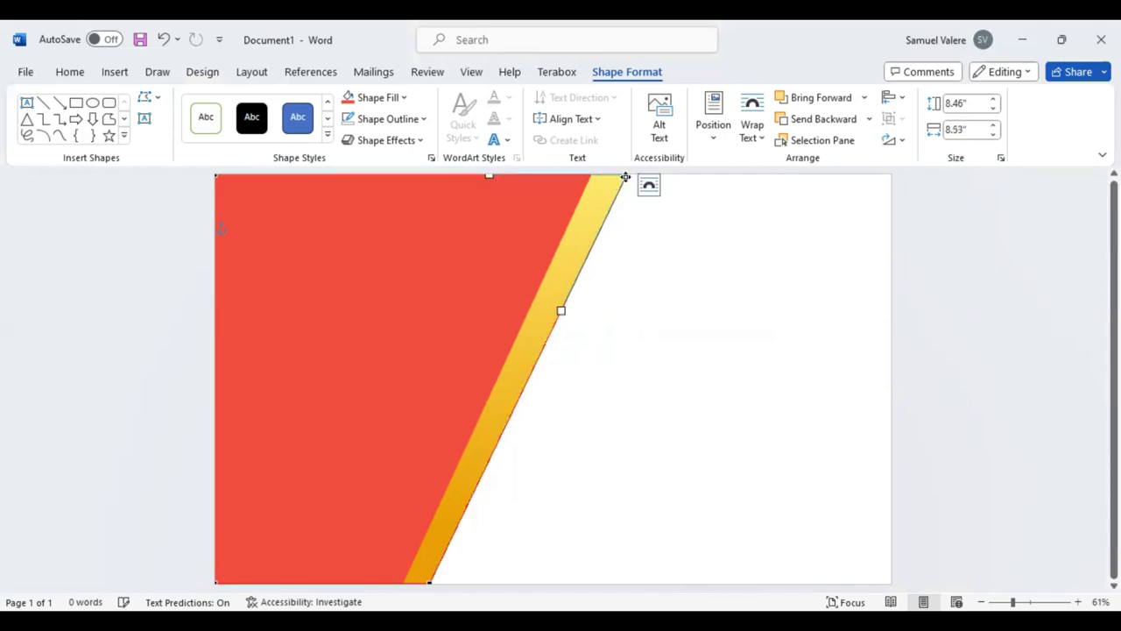
pyautogui.click(433, 580)
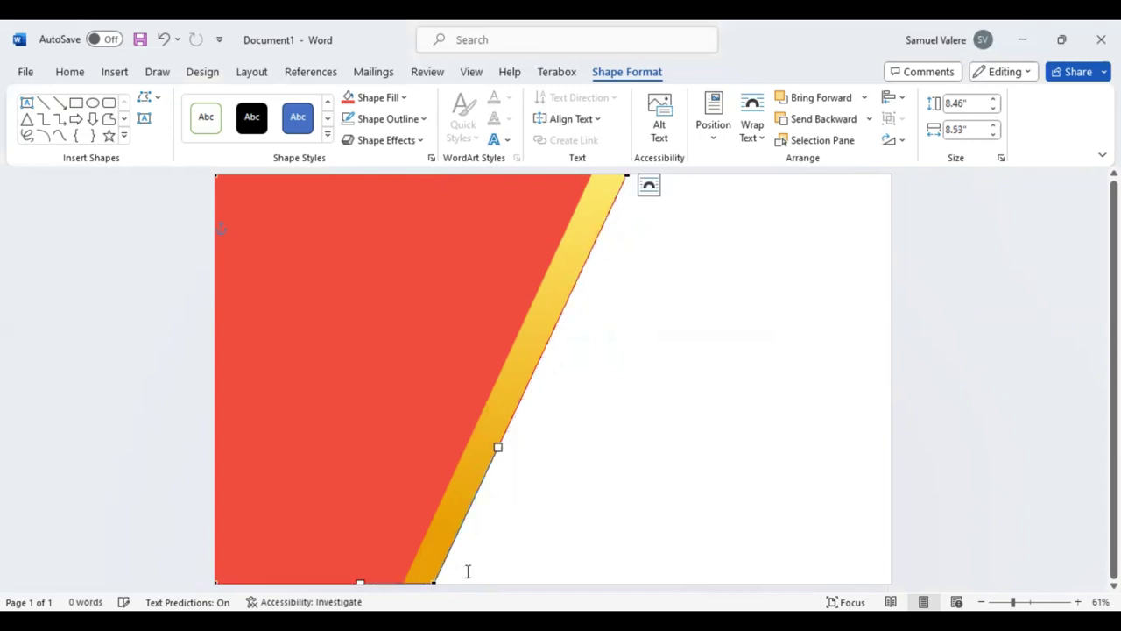
pyautogui.click(526, 468)
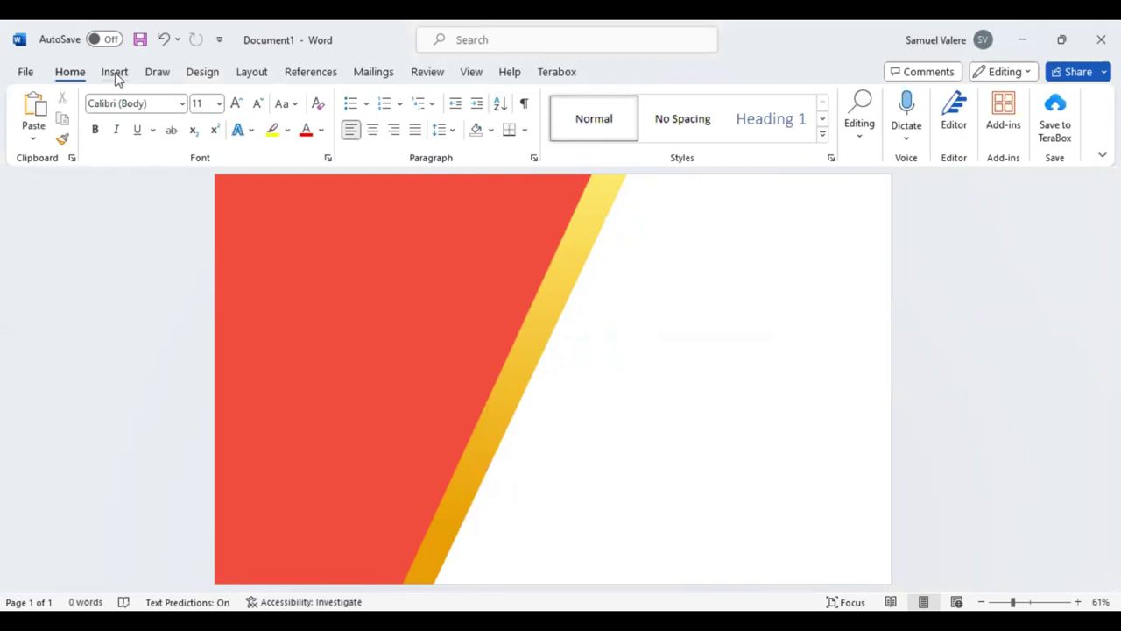
# Draw a dark red circle over the yellow stripe and add a 6.8-inch duplicate on top
pyautogui.click(115, 73)
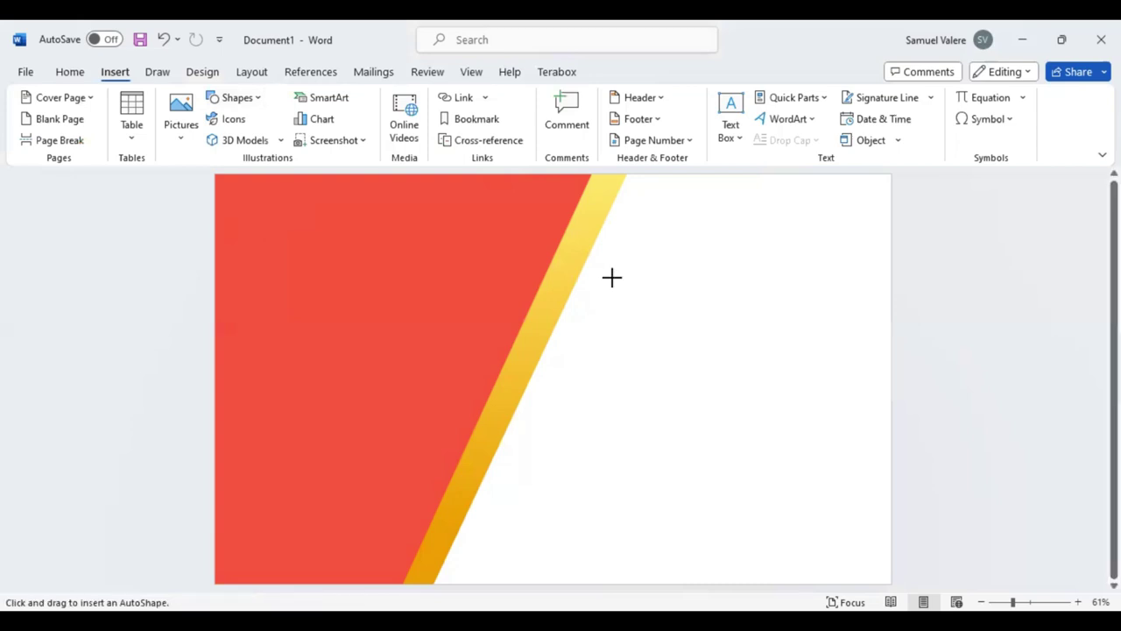
pyautogui.moveTo(612, 277); pyautogui.dragTo(802, 535)
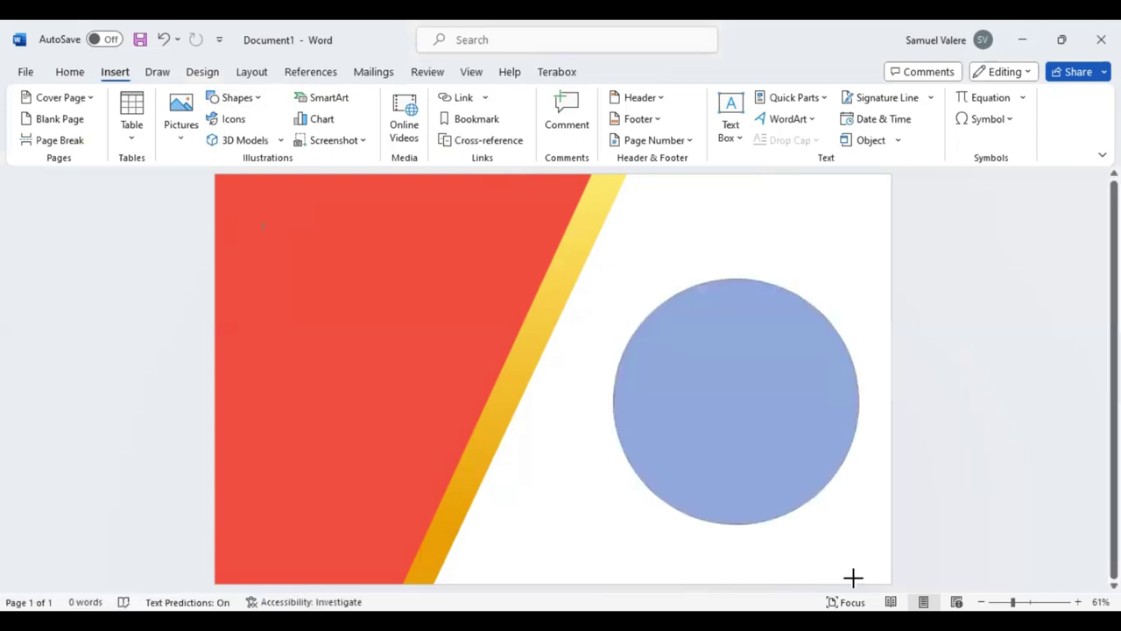
pyautogui.moveTo(853, 577); pyautogui.dragTo(853, 577)
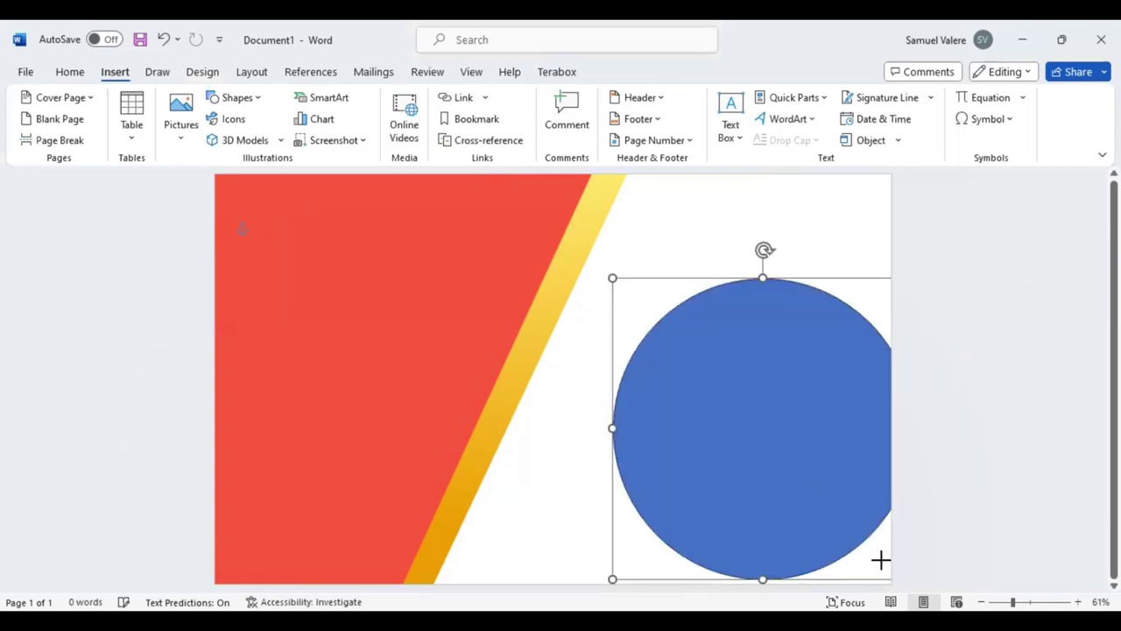
pyautogui.moveTo(881, 560); pyautogui.dragTo(880, 578)
pyautogui.moveTo(660, 400); pyautogui.dragTo(656, 414)
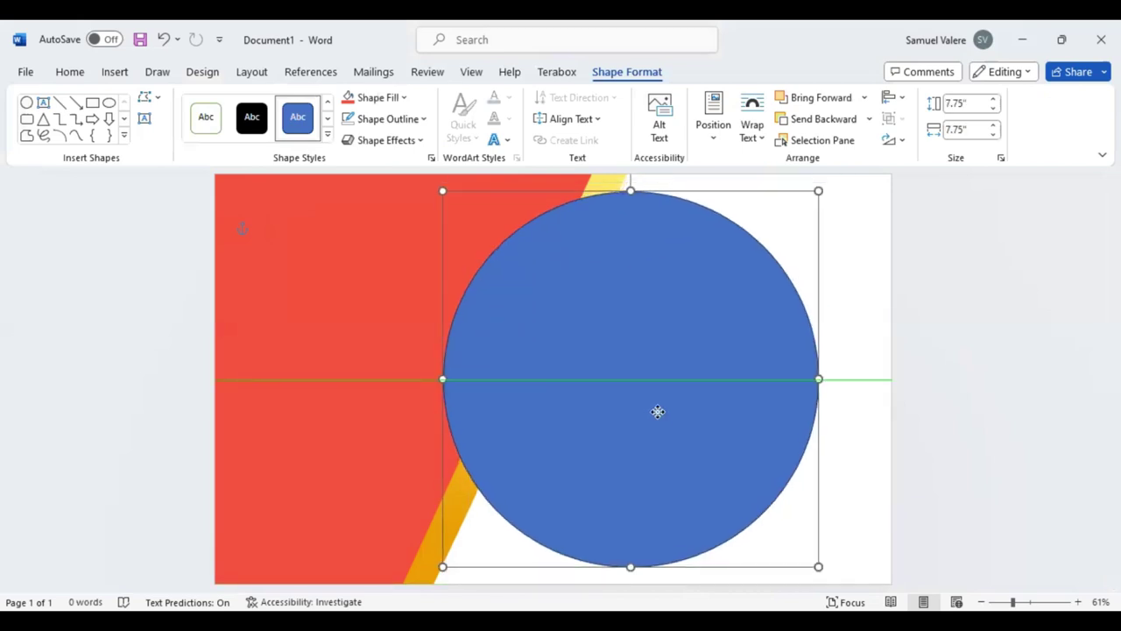
pyautogui.moveTo(657, 413); pyautogui.dragTo(683, 408)
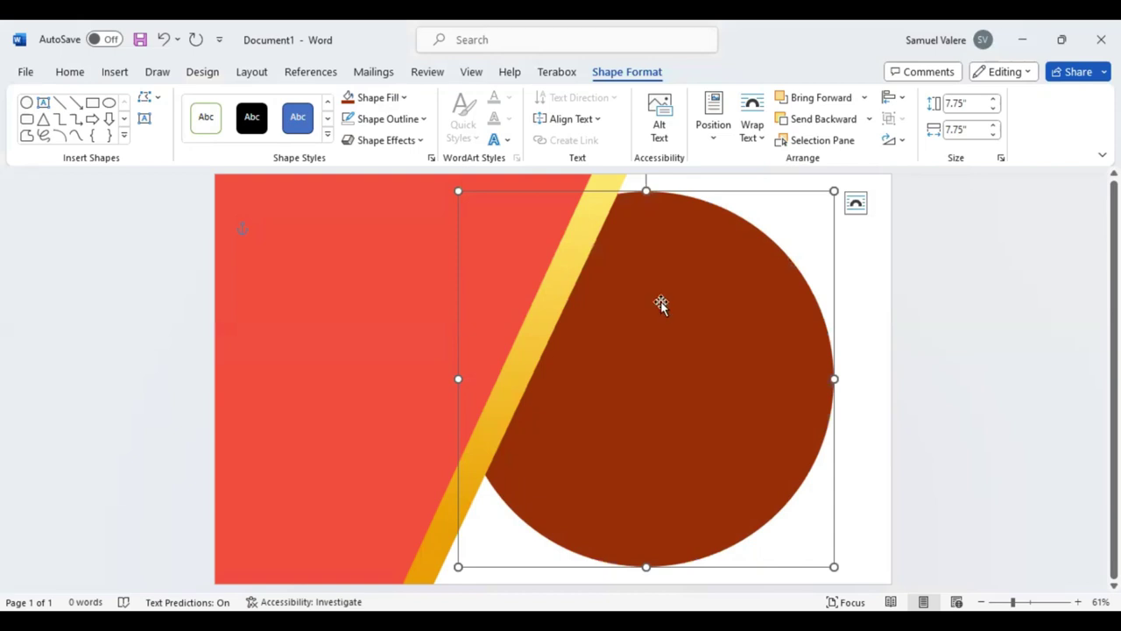
pyautogui.hotkey('ctrl', 'v')
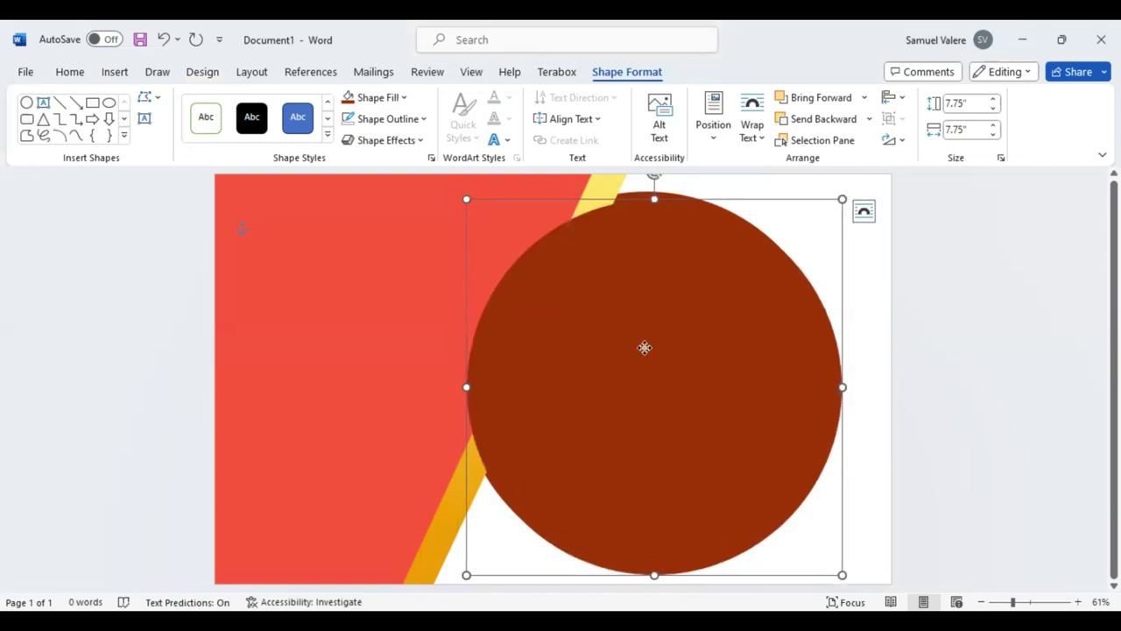
pyautogui.moveTo(646, 340); pyautogui.dragTo(649, 341)
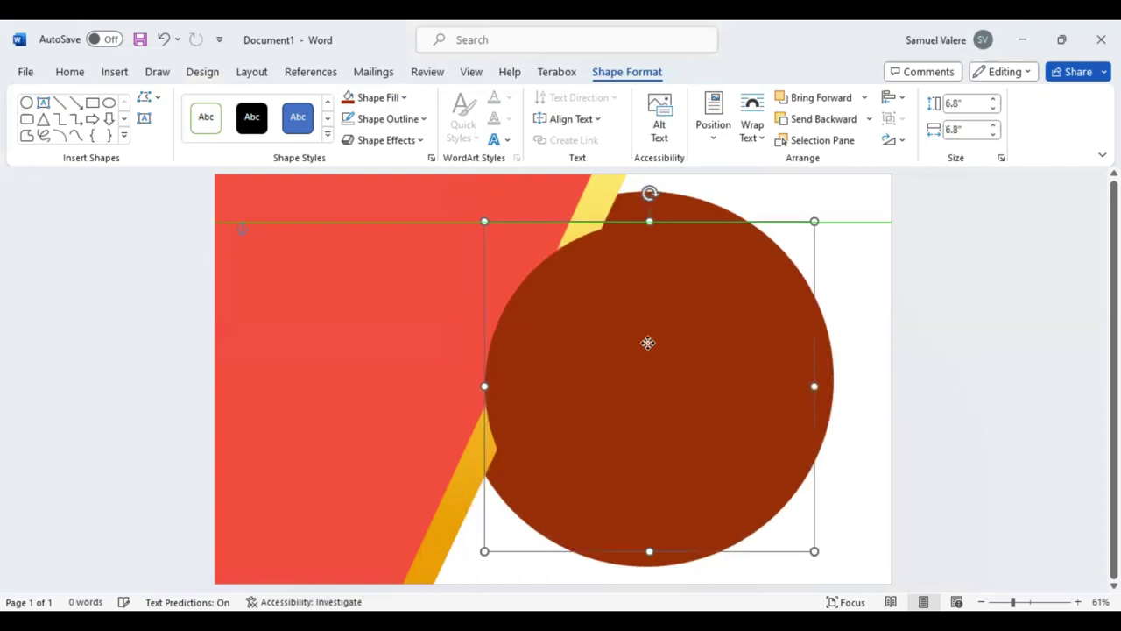
# Fill the duplicate circle yellow, enlarge it and nudge it into place
pyautogui.click(404, 99)
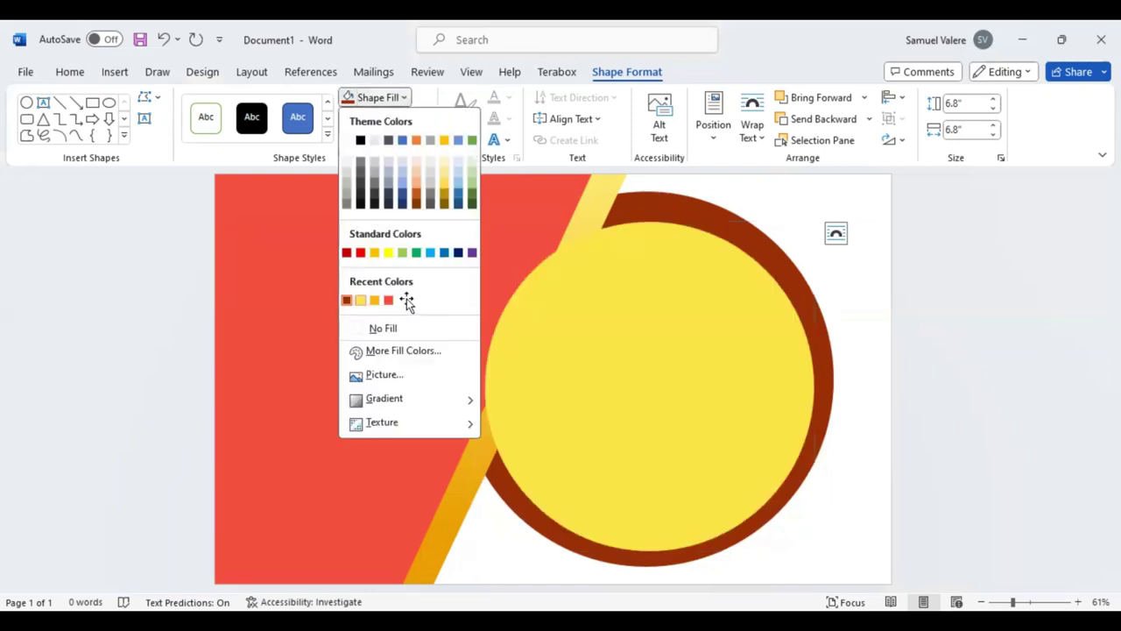
pyautogui.click(549, 272)
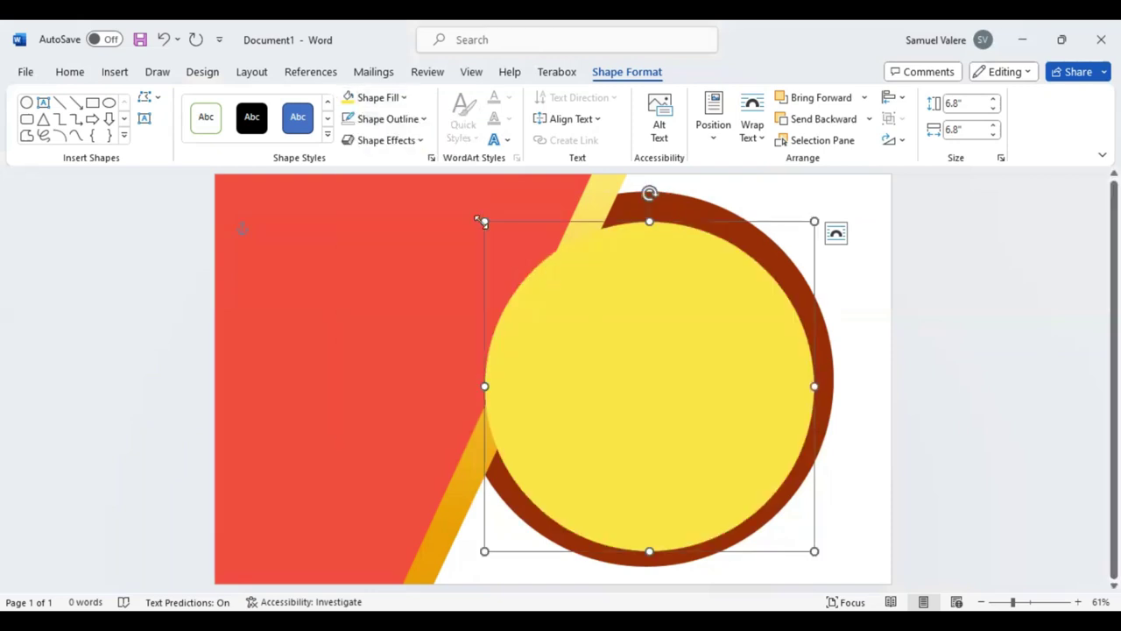
pyautogui.moveTo(482, 222); pyautogui.dragTo(460, 213)
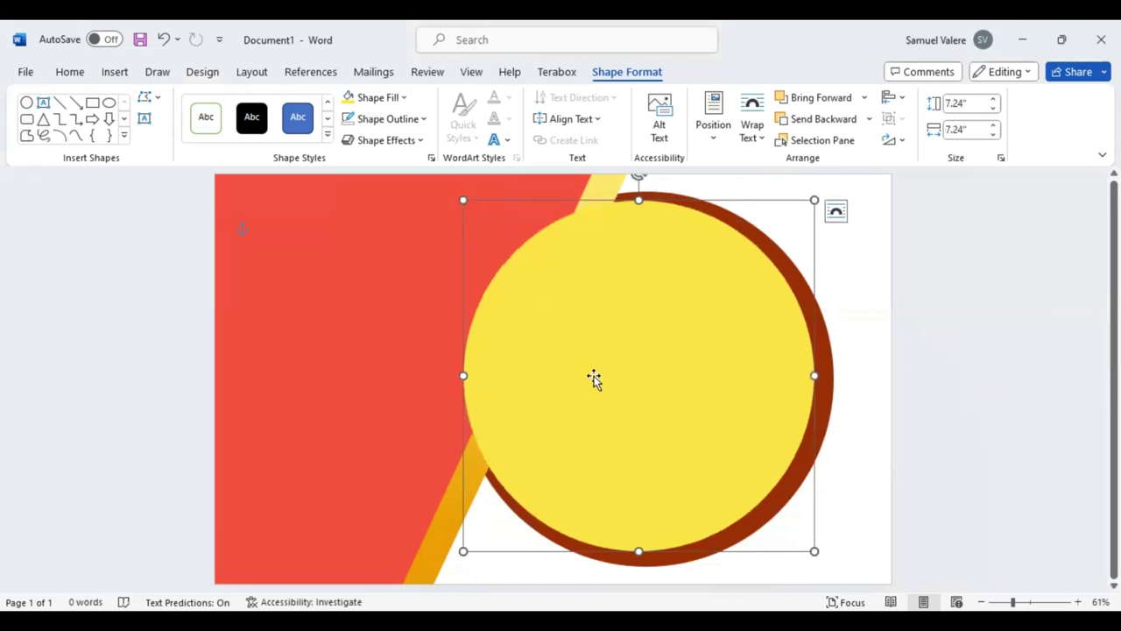
pyautogui.moveTo(598, 377); pyautogui.dragTo(599, 378)
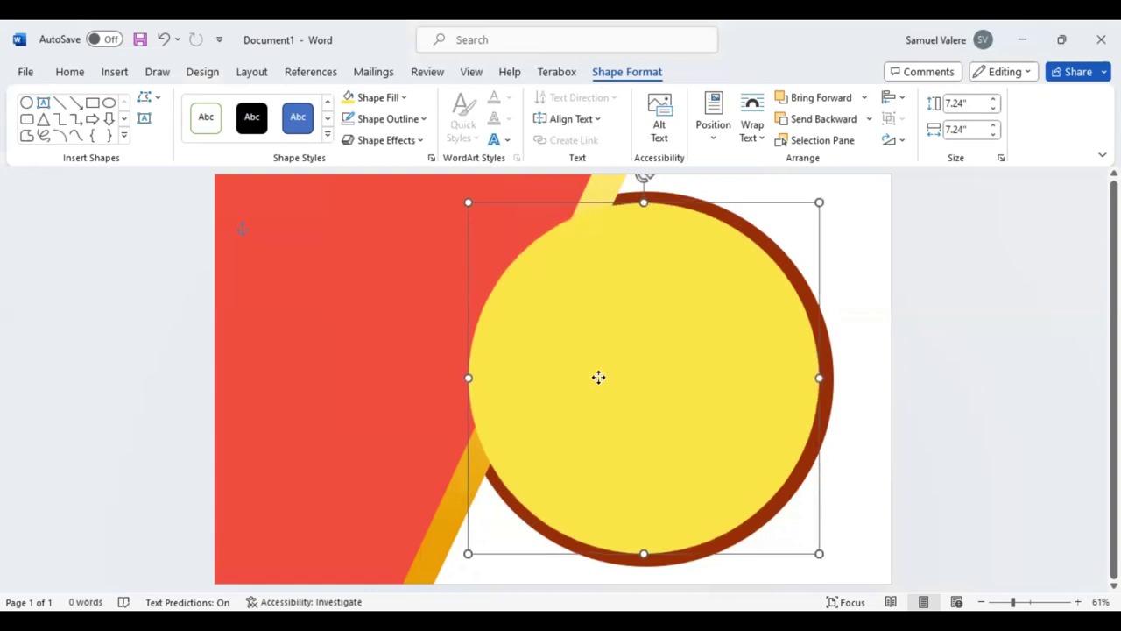
pyautogui.press('Left')
pyautogui.press('Left')
pyautogui.press('Left')
pyautogui.press('Up')
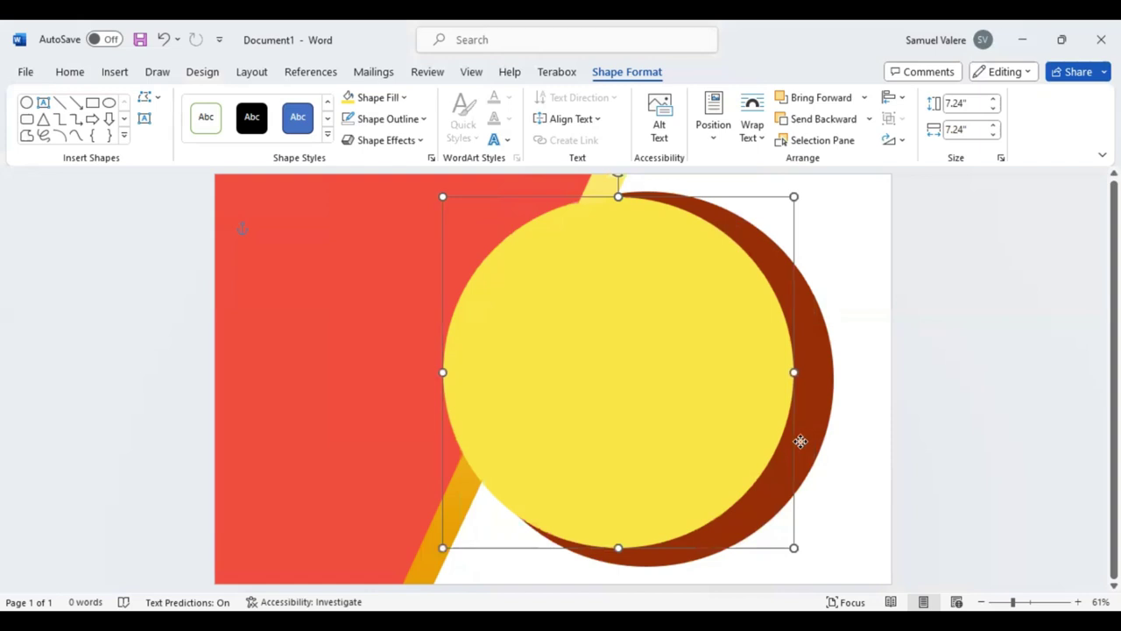
# Widen and heighten the dark red circle and shift it slightly around the yellow one
pyautogui.moveTo(799, 440); pyautogui.dragTo(783, 444)
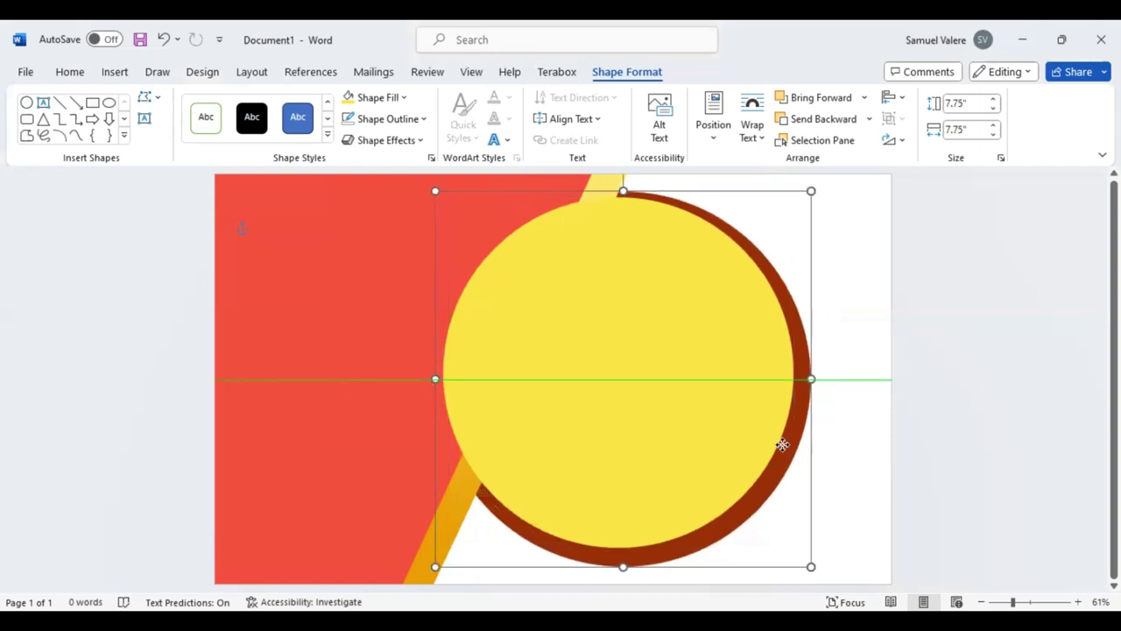
pyautogui.moveTo(811, 379); pyautogui.dragTo(829, 378)
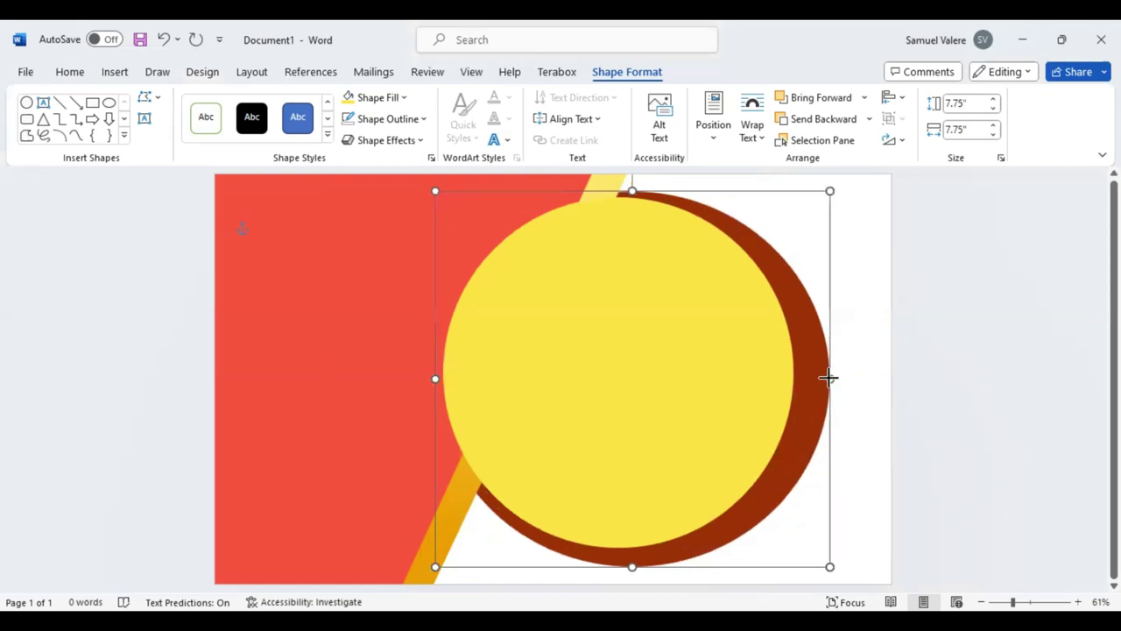
pyautogui.moveTo(633, 190); pyautogui.dragTo(633, 180)
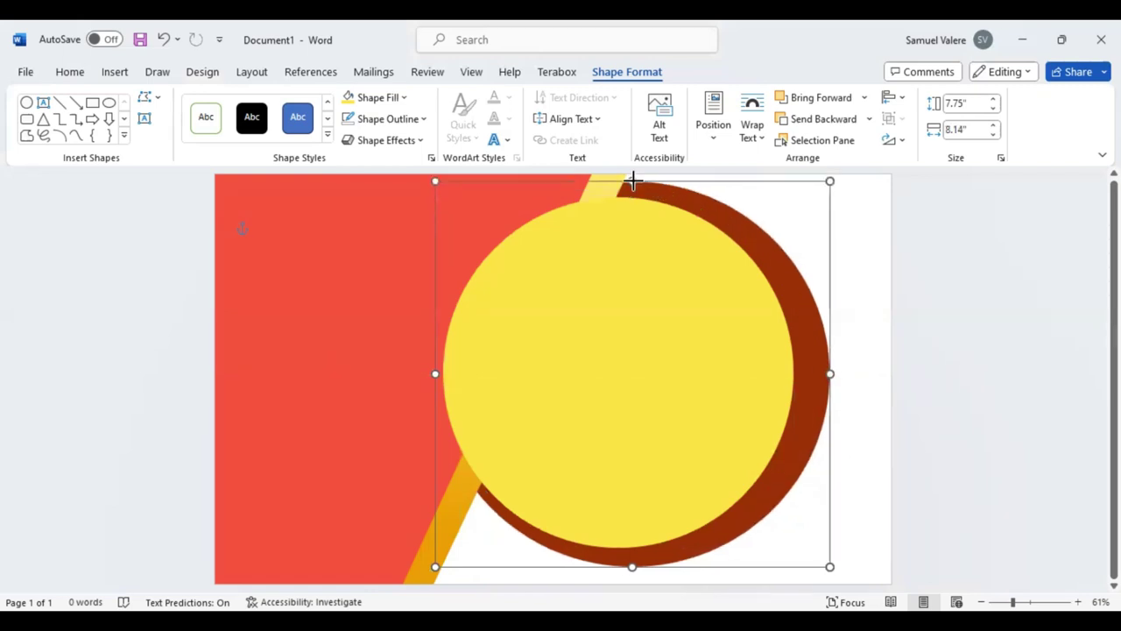
pyautogui.moveTo(798, 315); pyautogui.dragTo(800, 319)
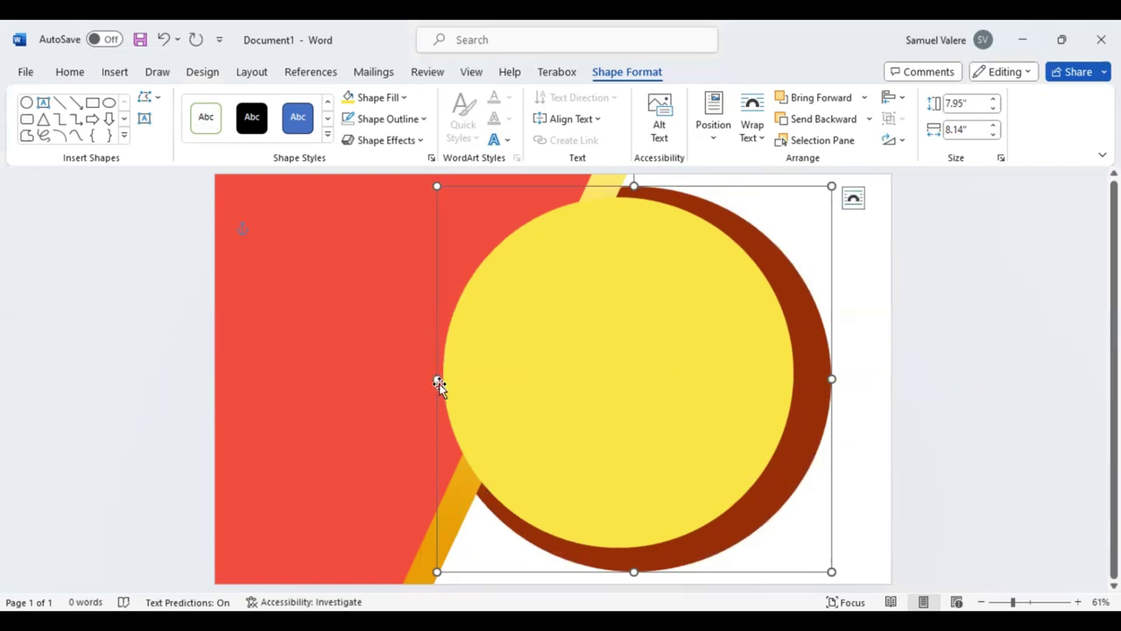
pyautogui.moveTo(437, 380); pyautogui.dragTo(426, 377)
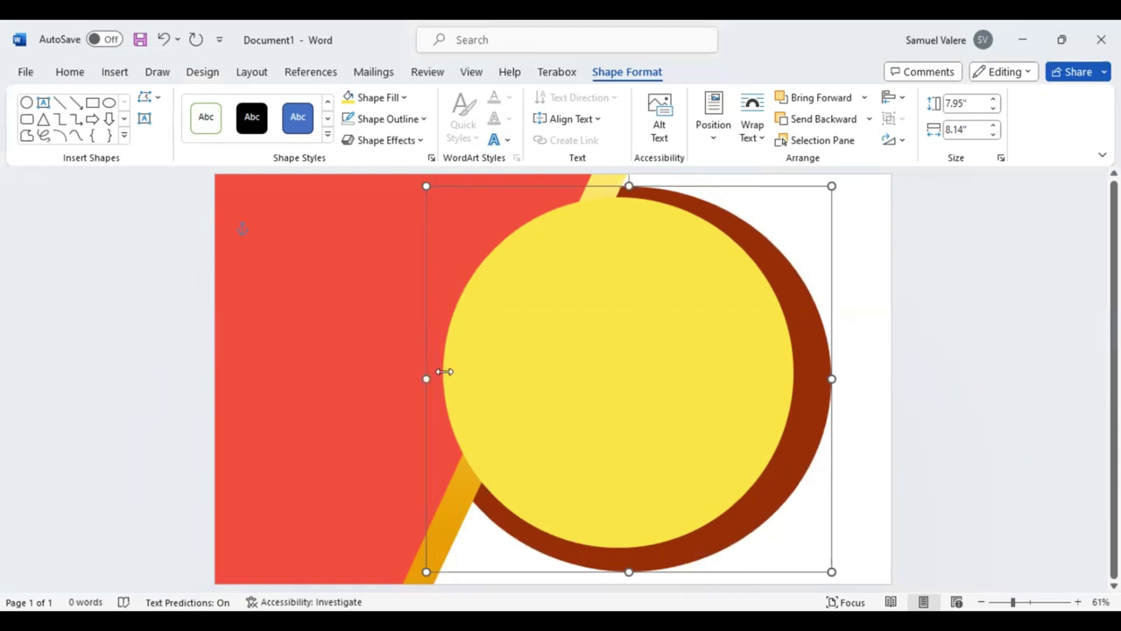
# Size the yellow circle to 7.07 by 7.59 inches and centre it inside the dark red rim
pyautogui.click(446, 373)
pyautogui.moveTo(445, 373); pyautogui.dragTo(425, 373)
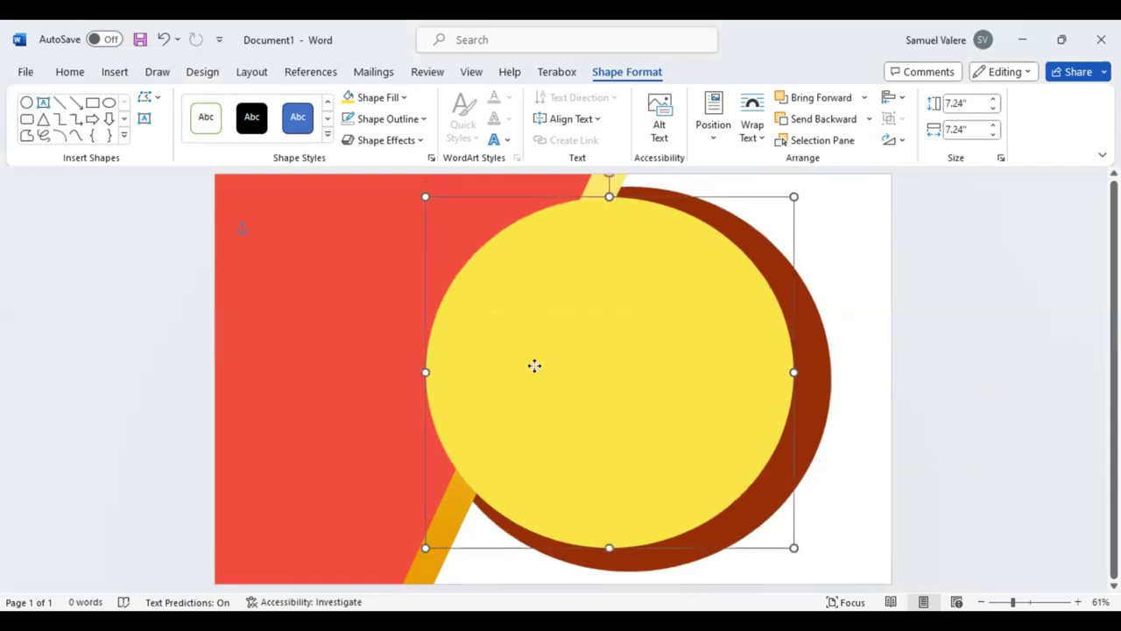
pyautogui.press('Up')
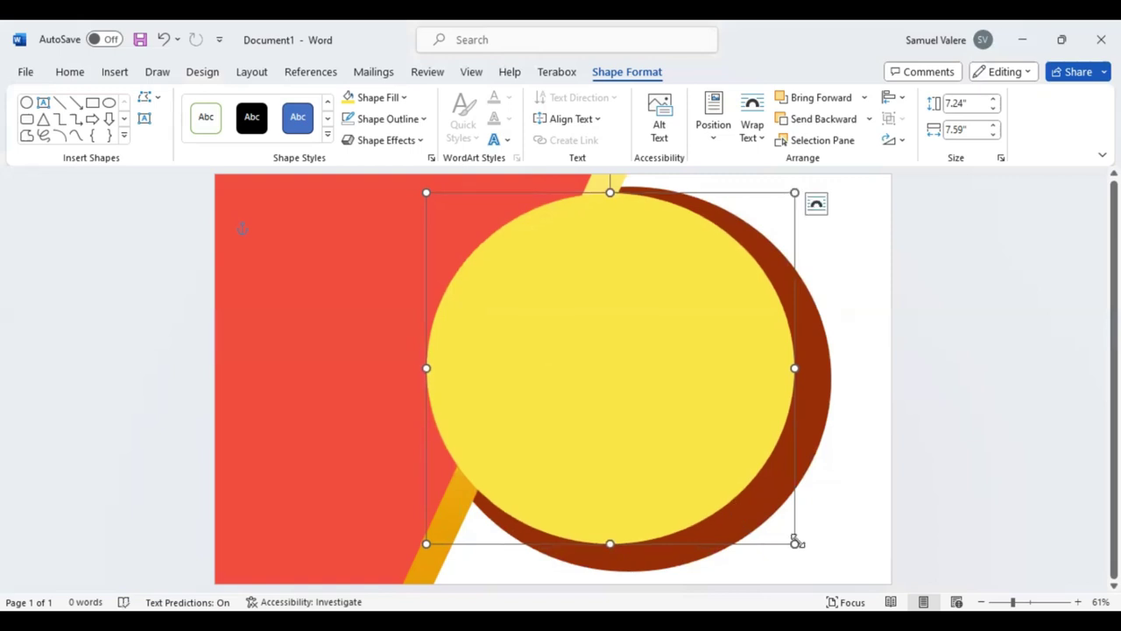
pyautogui.moveTo(795, 544); pyautogui.dragTo(805, 554)
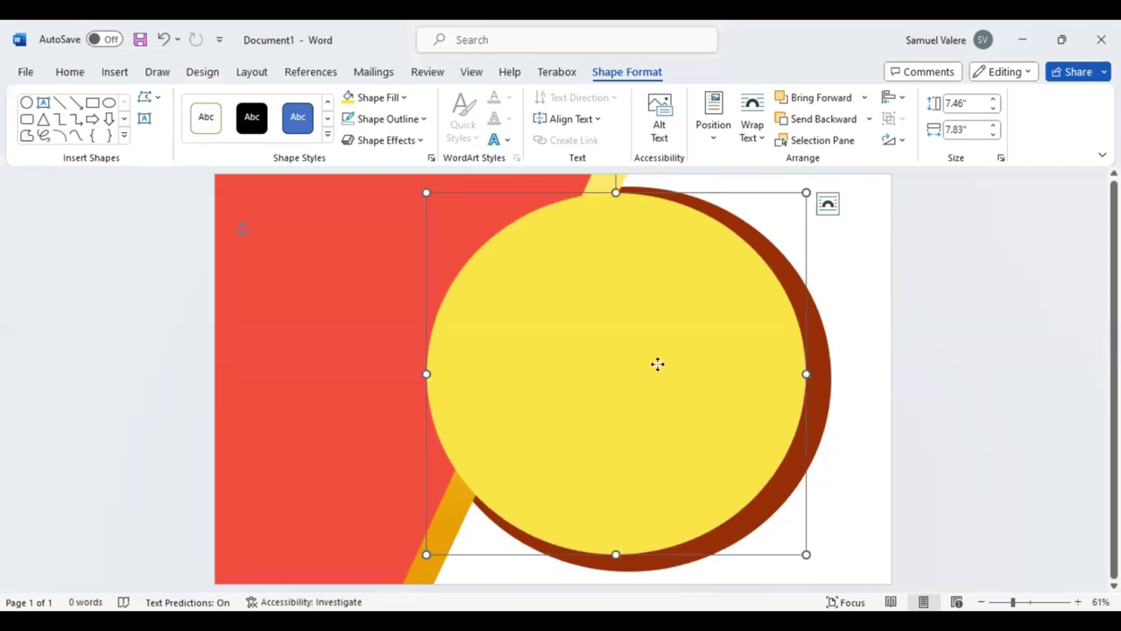
pyautogui.moveTo(676, 368); pyautogui.dragTo(670, 367)
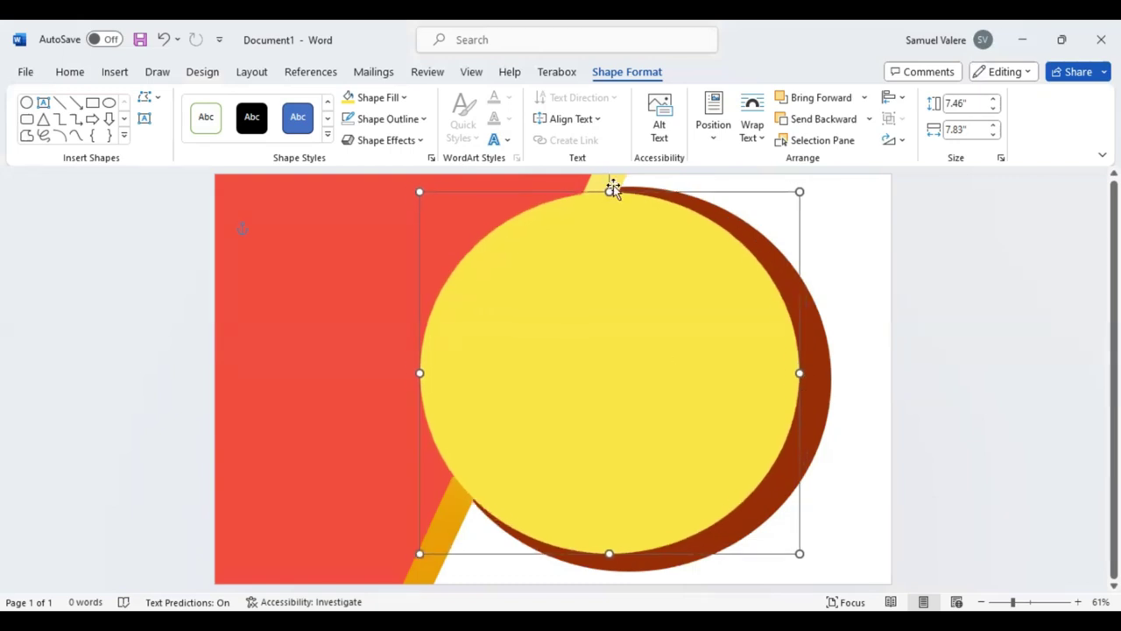
pyautogui.hotkey('ctrl', 'z')
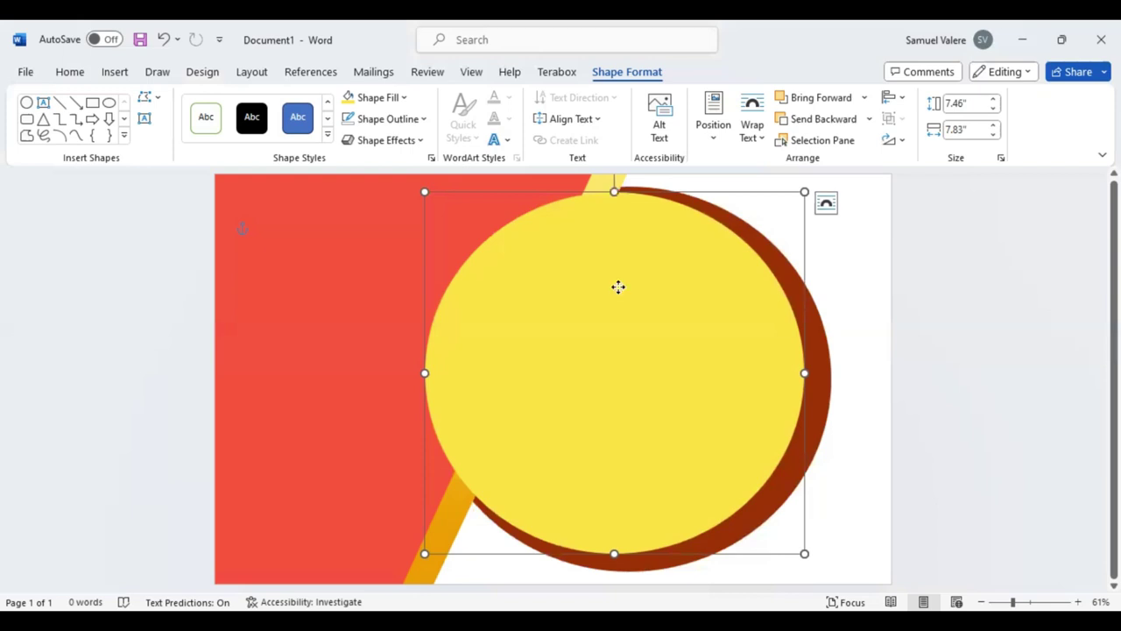
pyautogui.hotkey('ctrl', 'z')
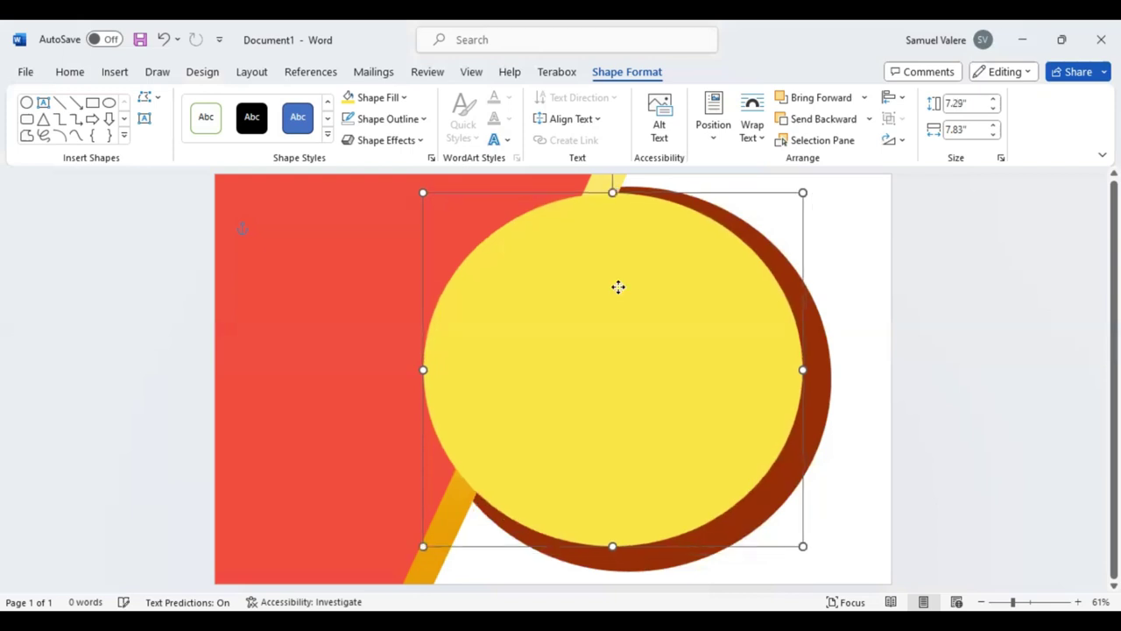
pyautogui.moveTo(619, 286); pyautogui.dragTo(618, 288)
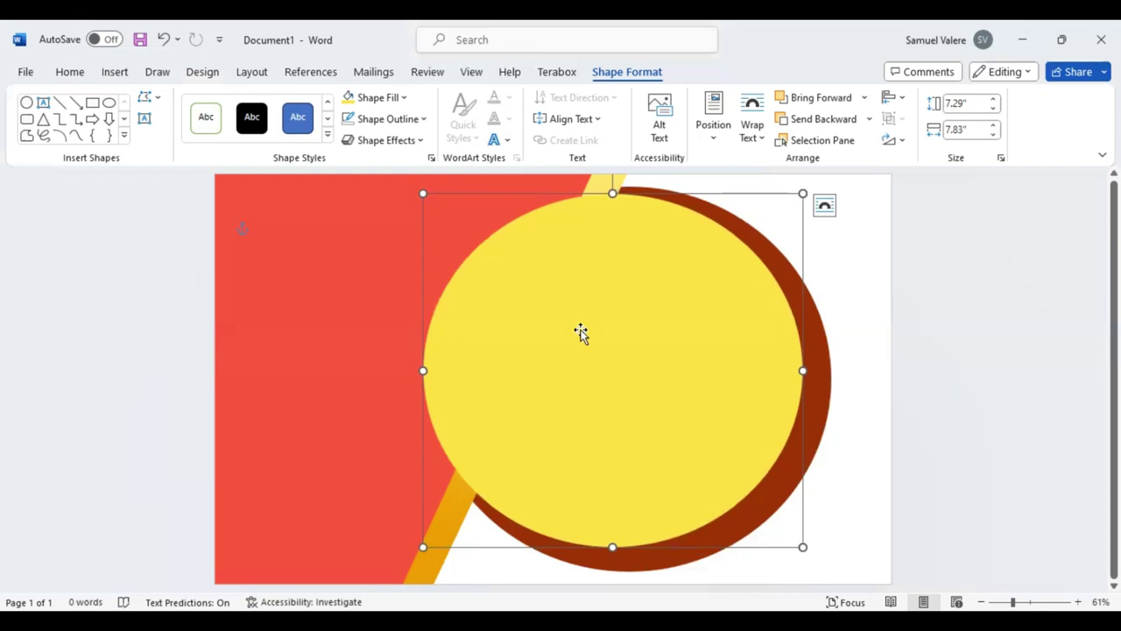
pyautogui.hotkey('ctrl', 'z')
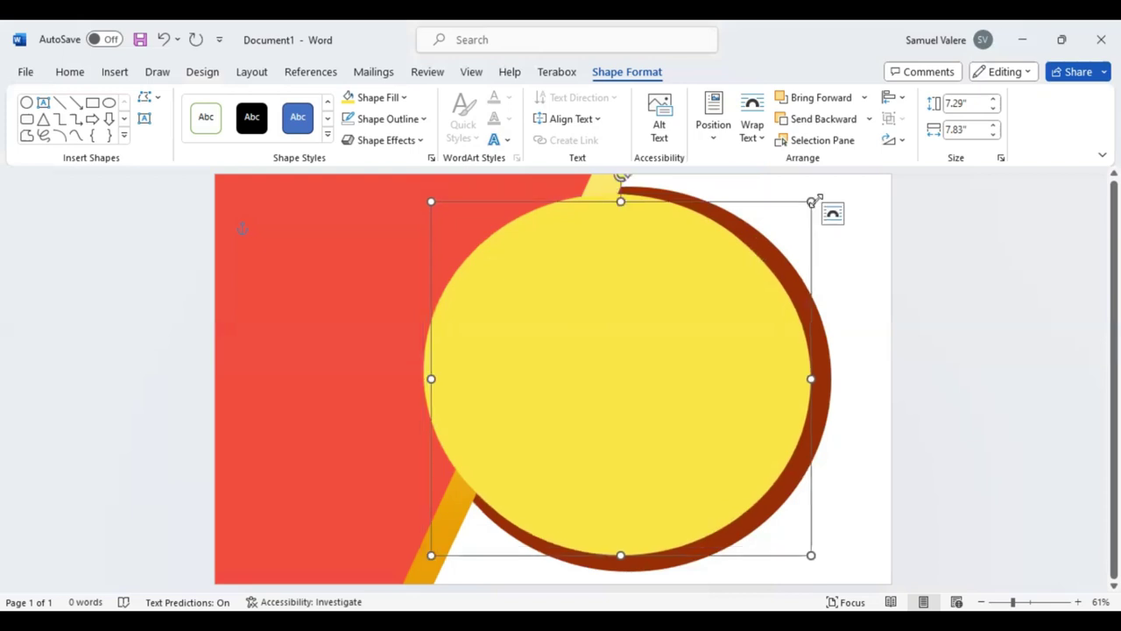
pyautogui.moveTo(794, 211); pyautogui.dragTo(792, 208)
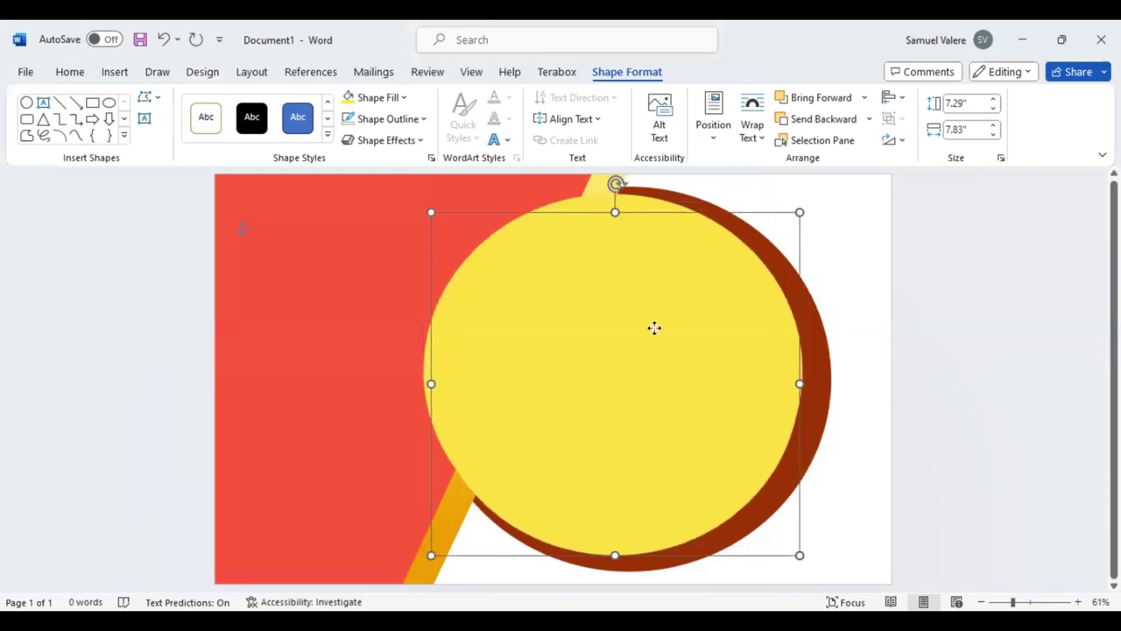
pyautogui.moveTo(654, 327); pyautogui.dragTo(657, 337)
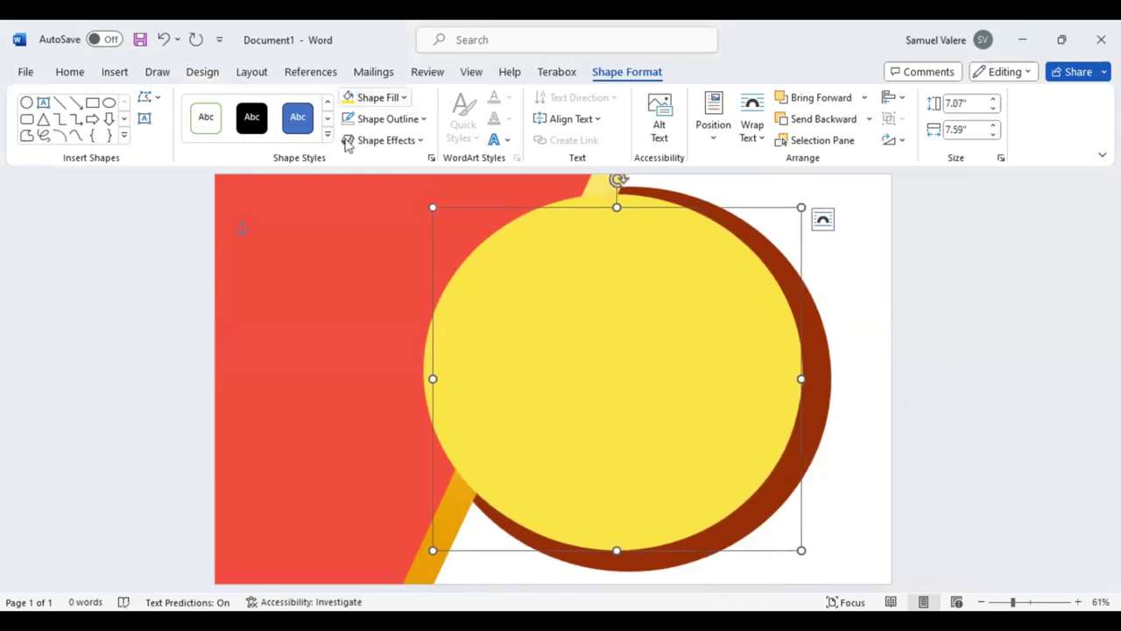
# Reposition the inner circle and nudge it down toward the centre
pyautogui.click(404, 97)
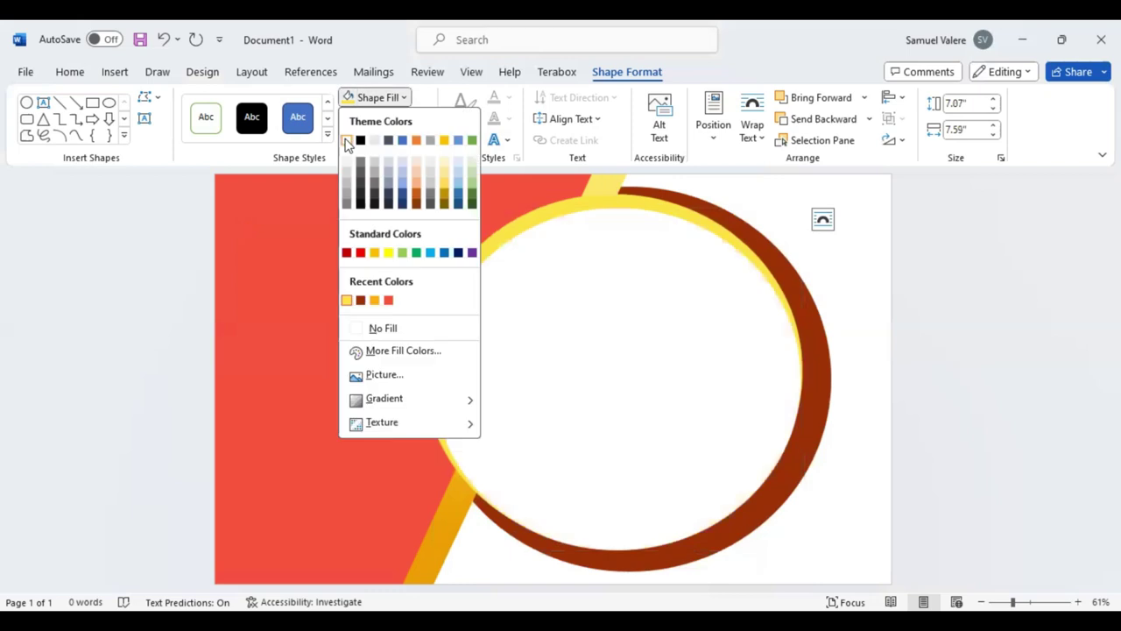
pyautogui.moveTo(603, 324); pyautogui.dragTo(602, 315)
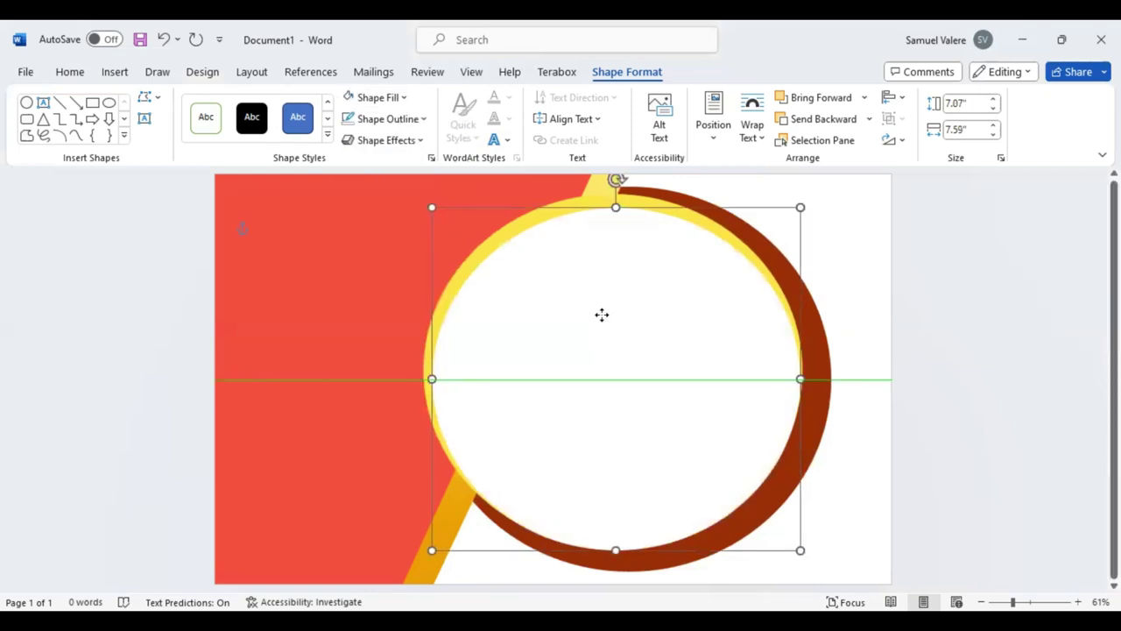
pyautogui.hotkey('ctrl', 'z')
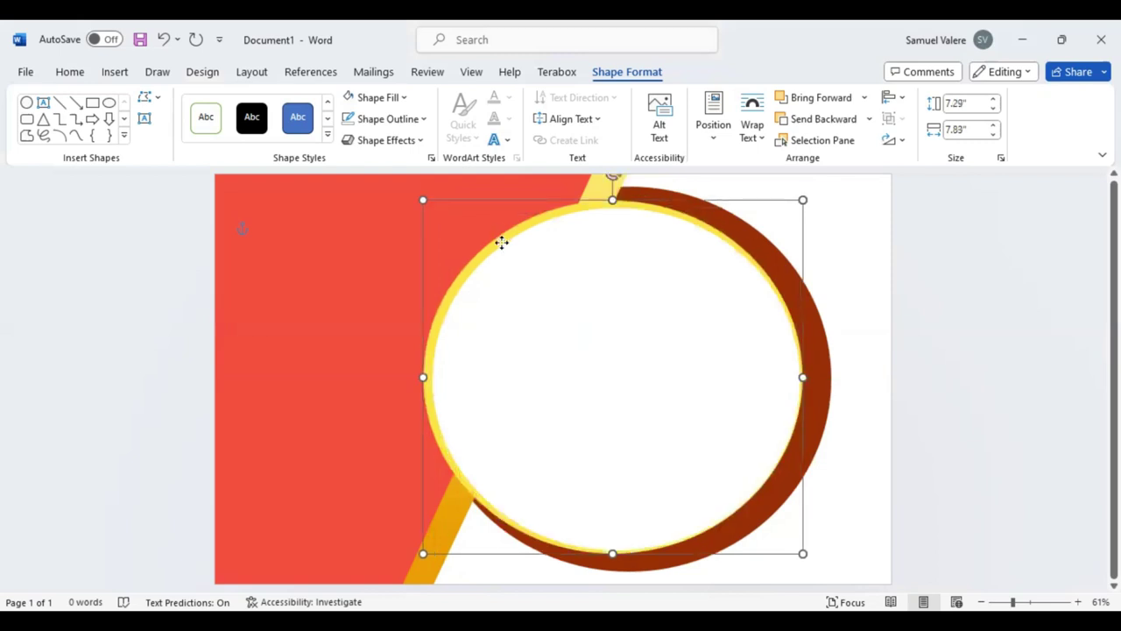
pyautogui.press('Down')
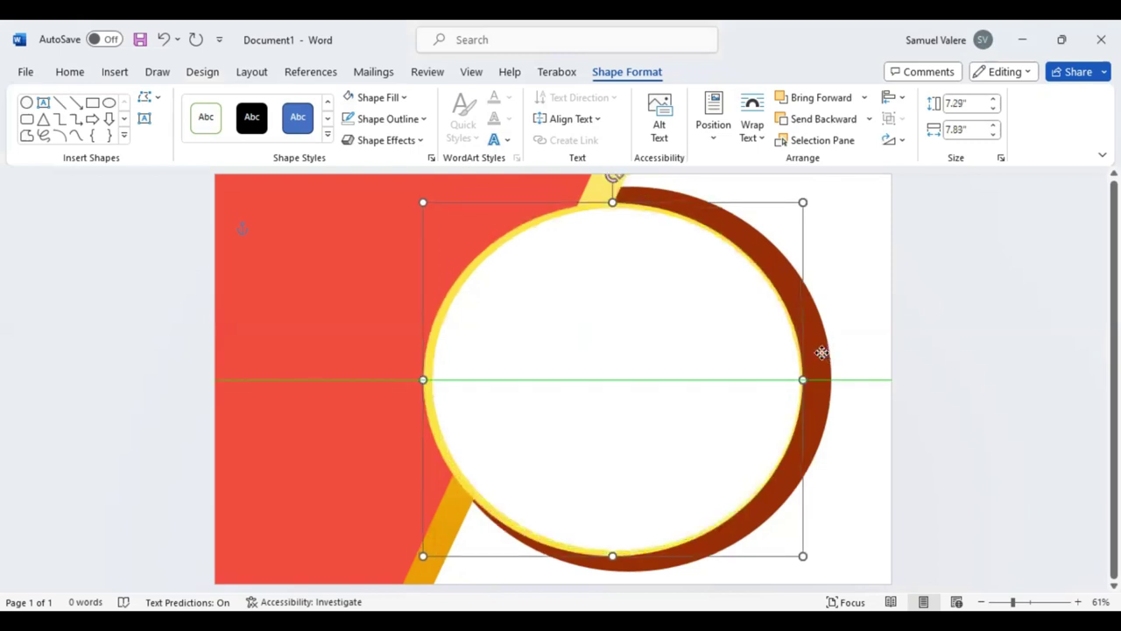
# Resize the white circle to 7.03 by 7.54 inches and centre it within the ring
pyautogui.click(821, 352)
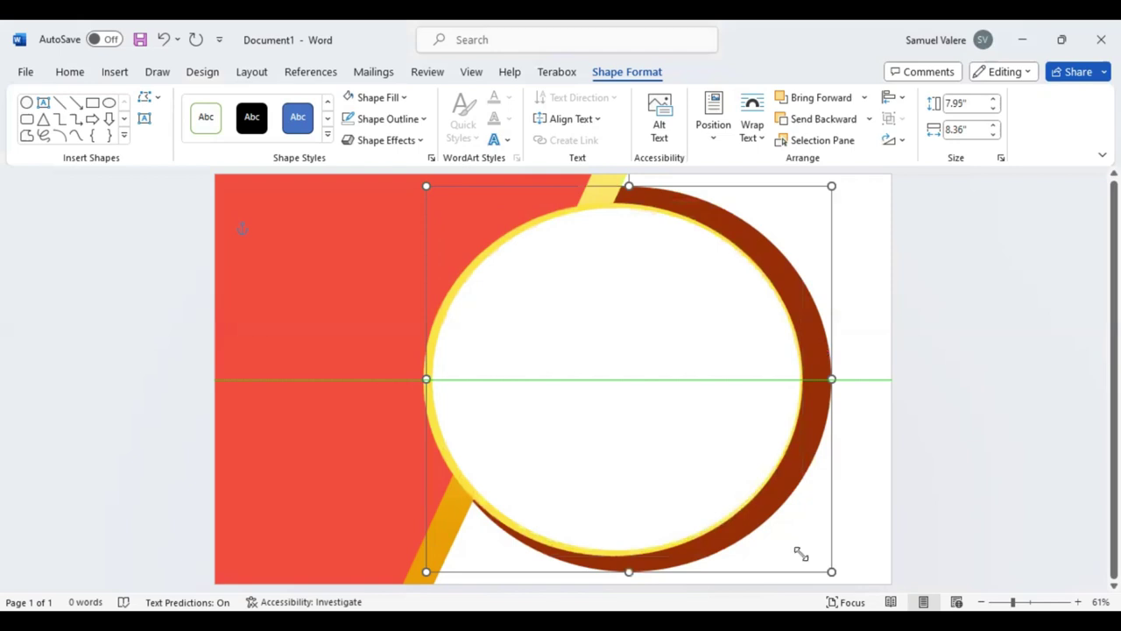
pyautogui.moveTo(801, 553); pyautogui.dragTo(788, 540)
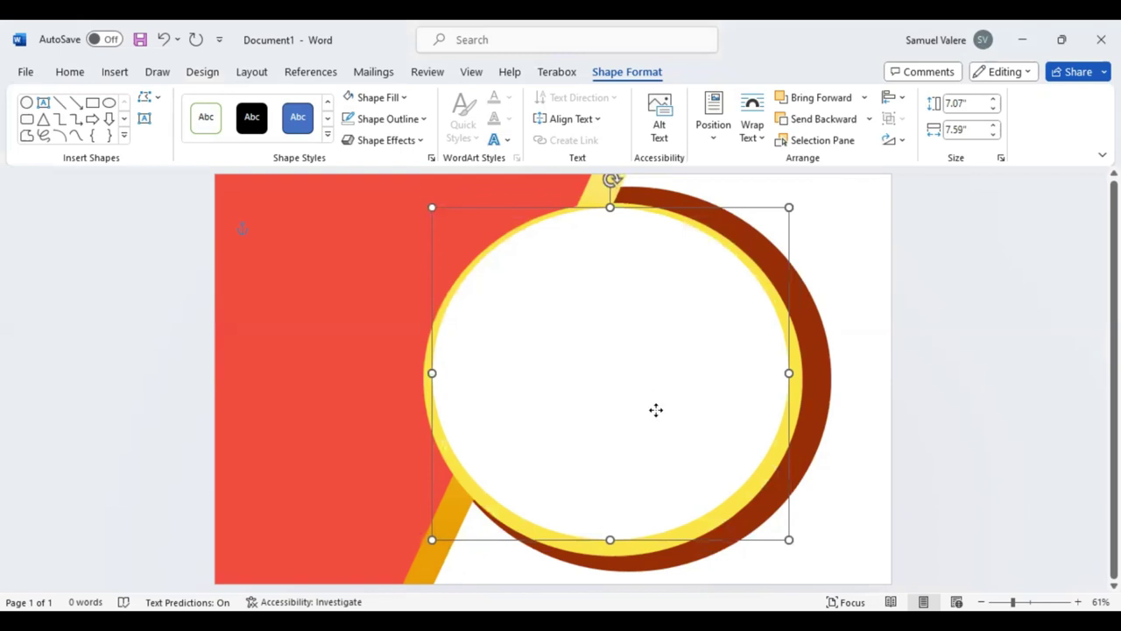
pyautogui.moveTo(653, 404); pyautogui.dragTo(656, 410)
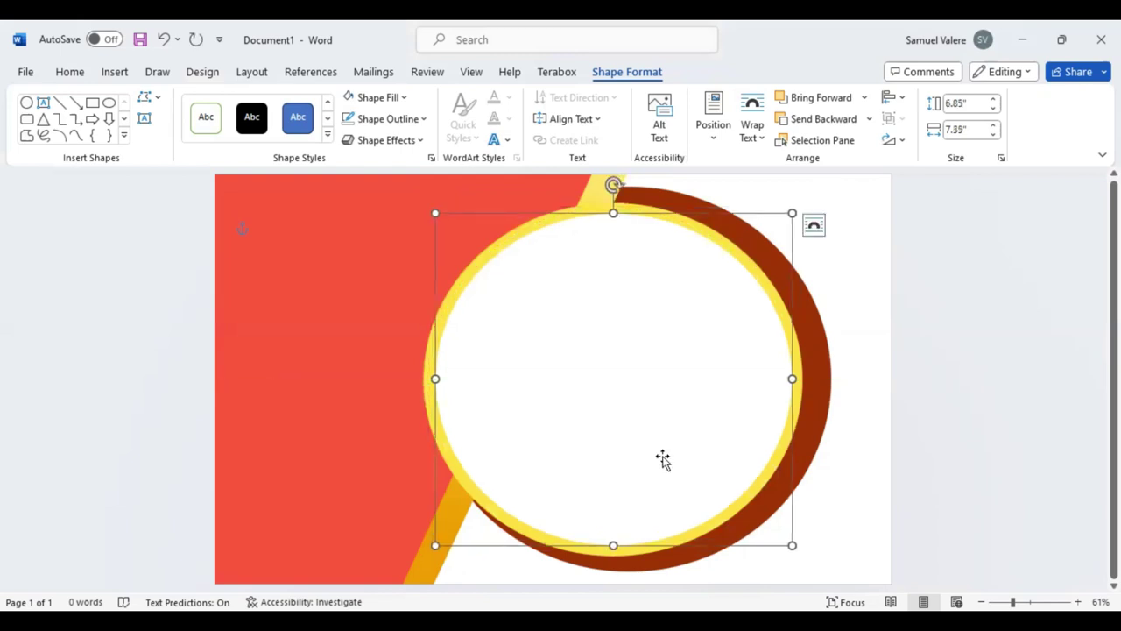
pyautogui.moveTo(791, 544); pyautogui.dragTo(810, 562)
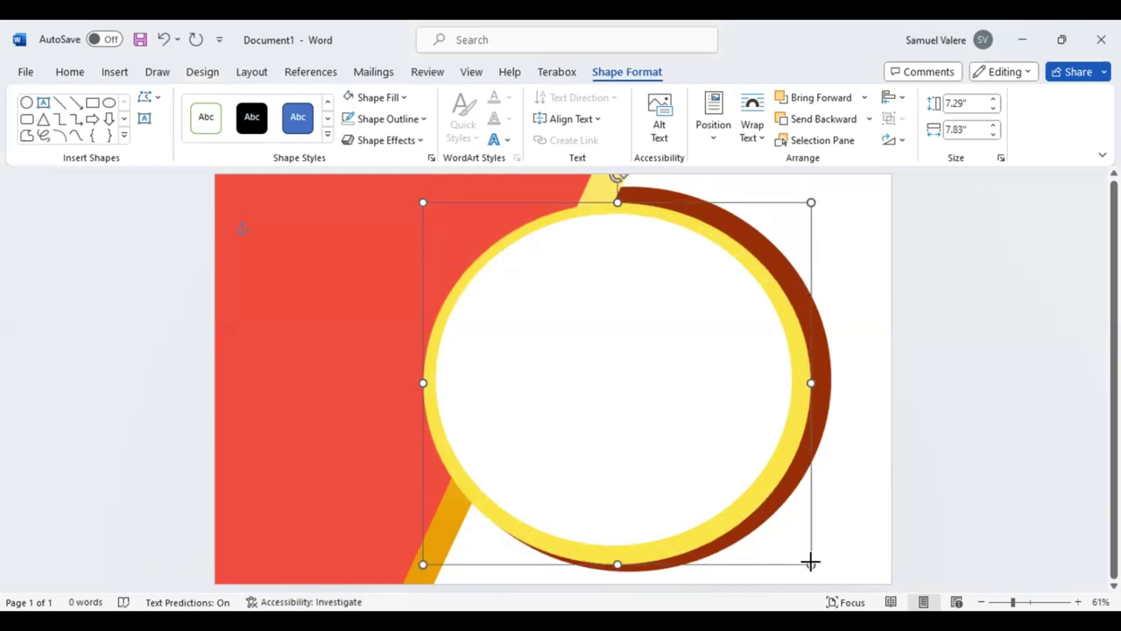
pyautogui.moveTo(783, 469); pyautogui.dragTo(784, 466)
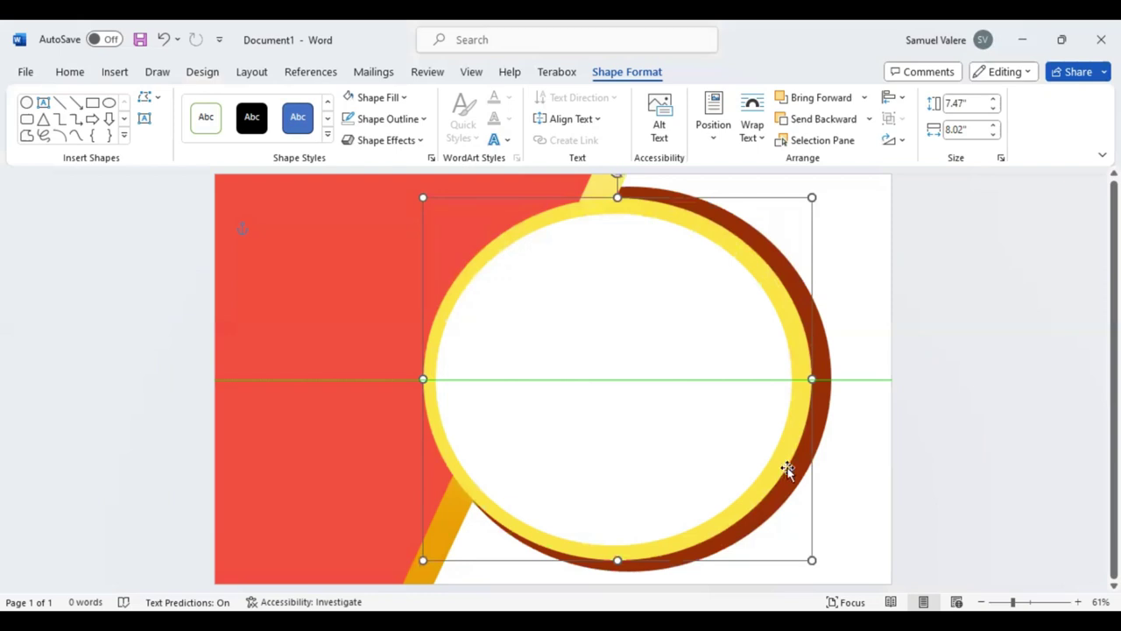
pyautogui.moveTo(788, 470); pyautogui.dragTo(788, 470)
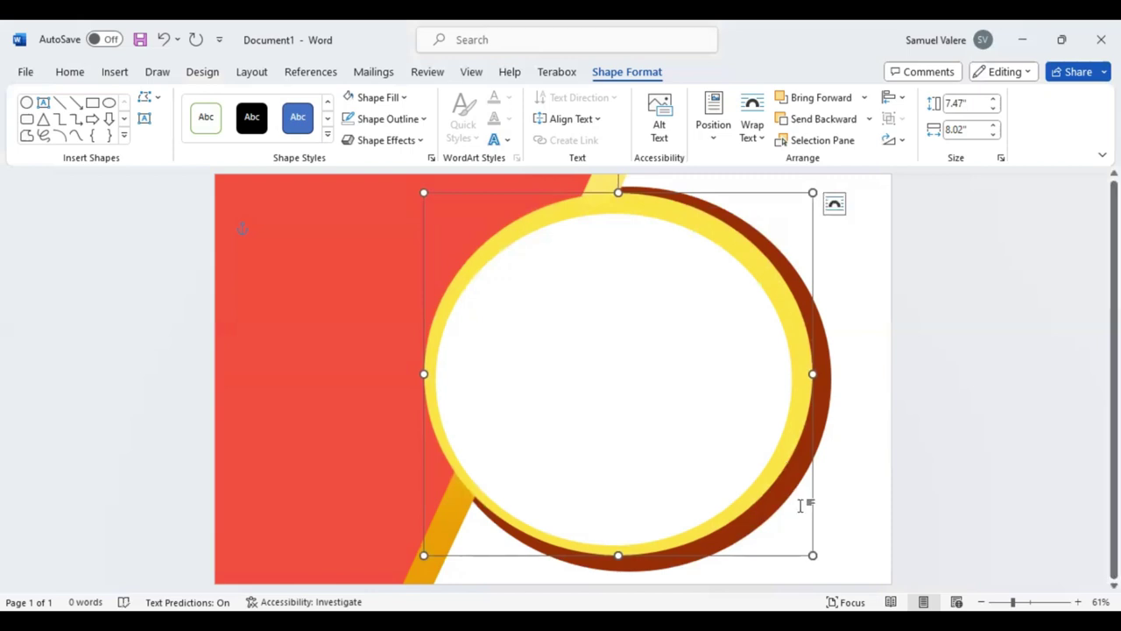
pyautogui.moveTo(813, 555); pyautogui.dragTo(801, 550)
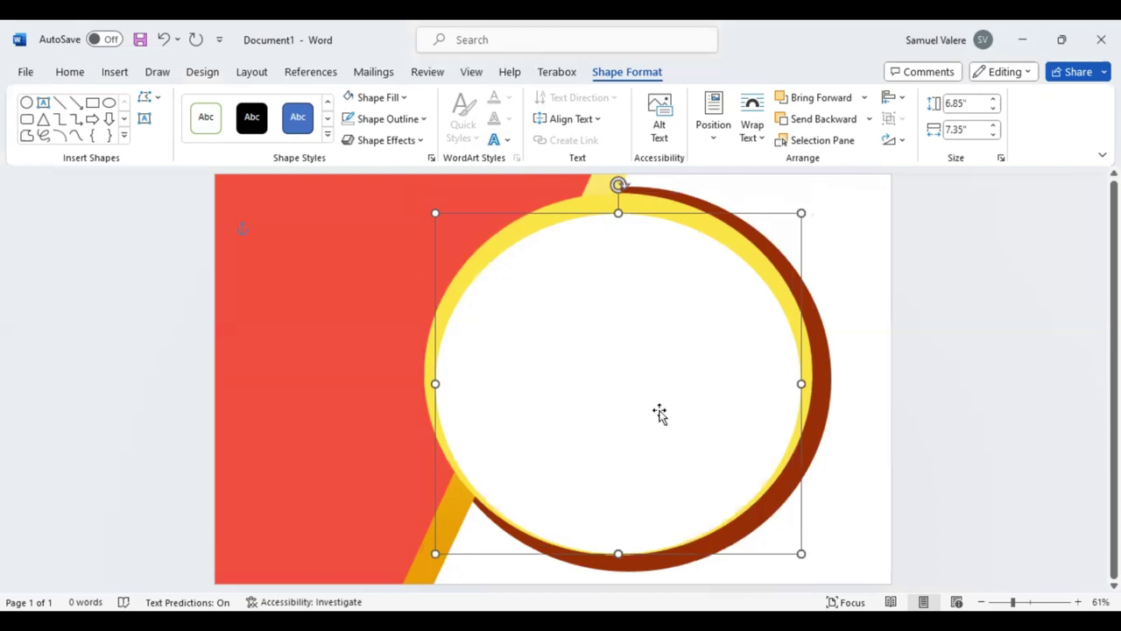
pyautogui.press('Up')
pyautogui.press('Up')
pyautogui.press('Up')
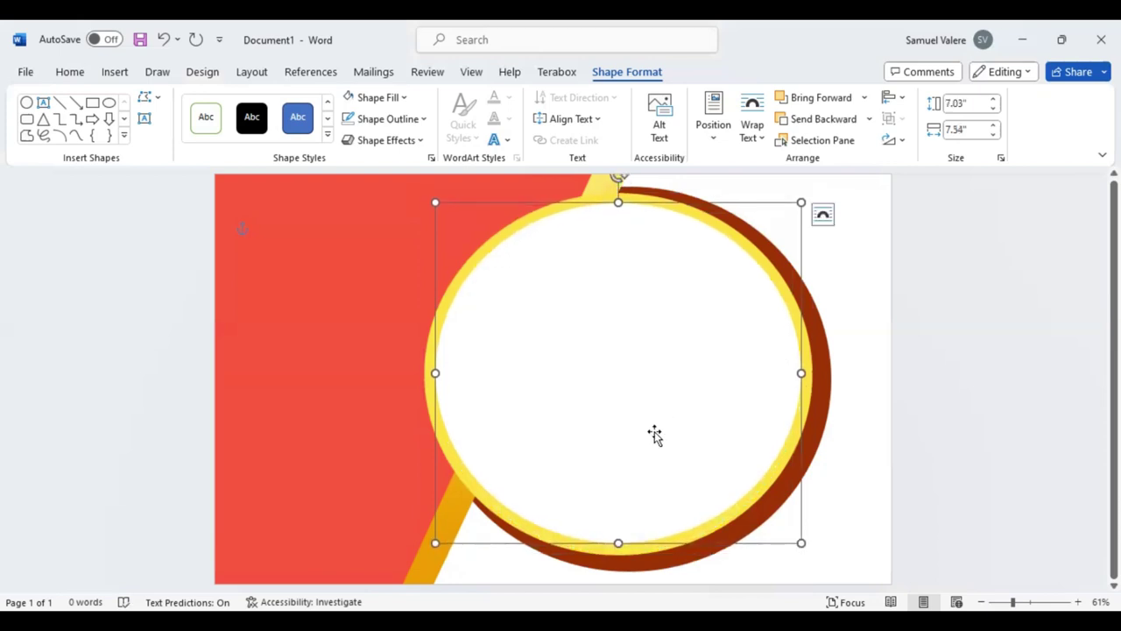
# Draw a rectangle, tilt it diagonally across the circles and stretch it to 11.02 by 1.45 inches
pyautogui.click(92, 104)
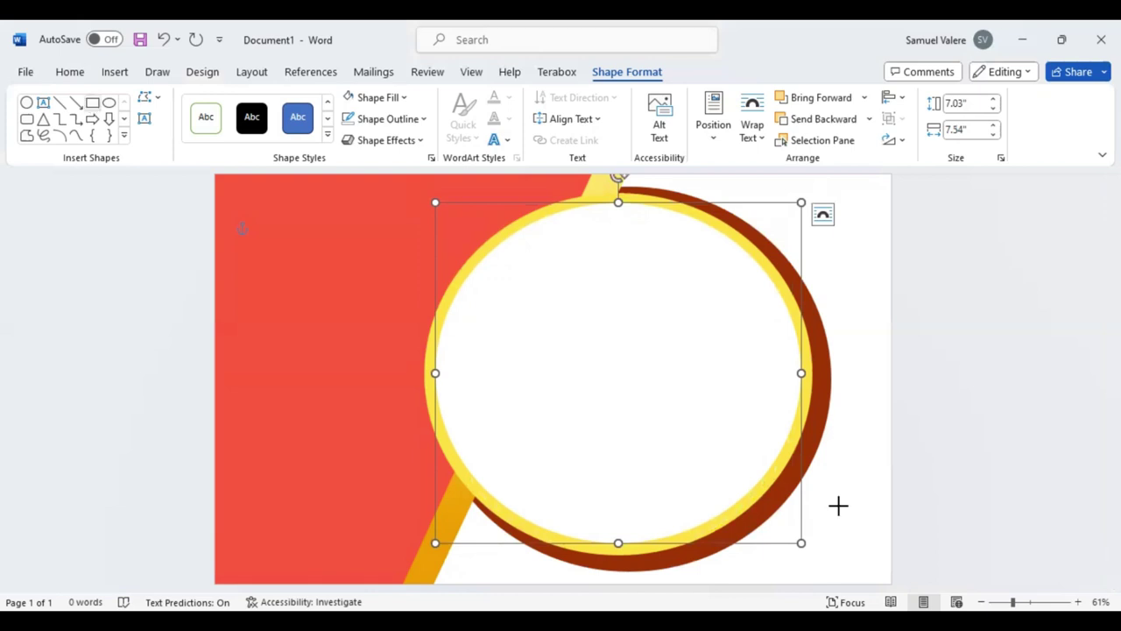
pyautogui.moveTo(746, 186); pyautogui.dragTo(821, 575)
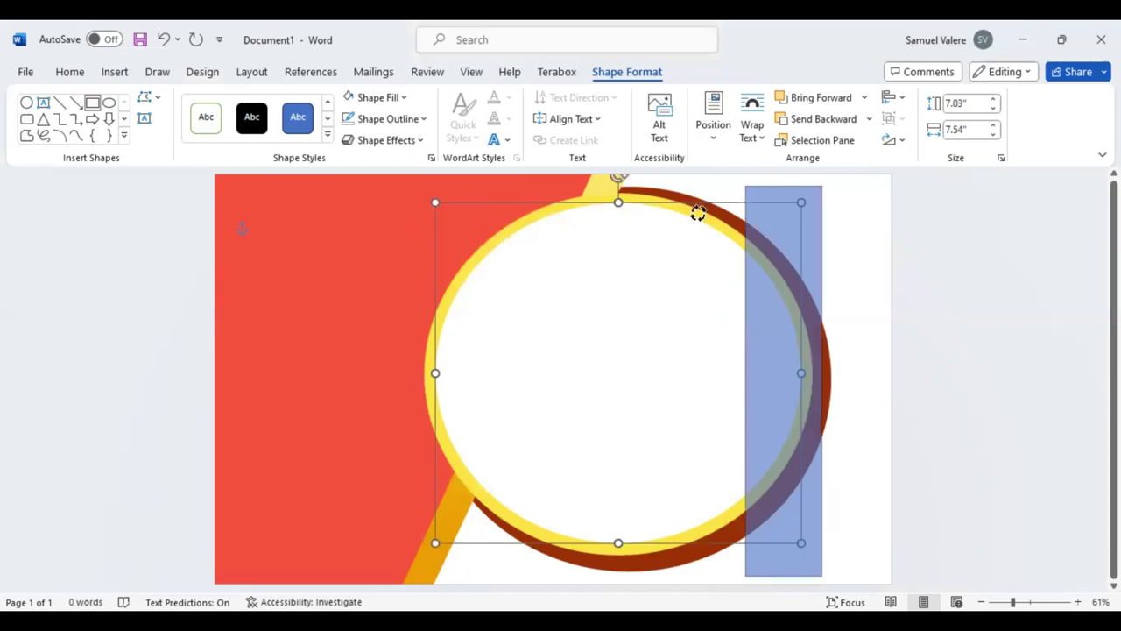
pyautogui.moveTo(737, 227); pyautogui.dragTo(759, 230)
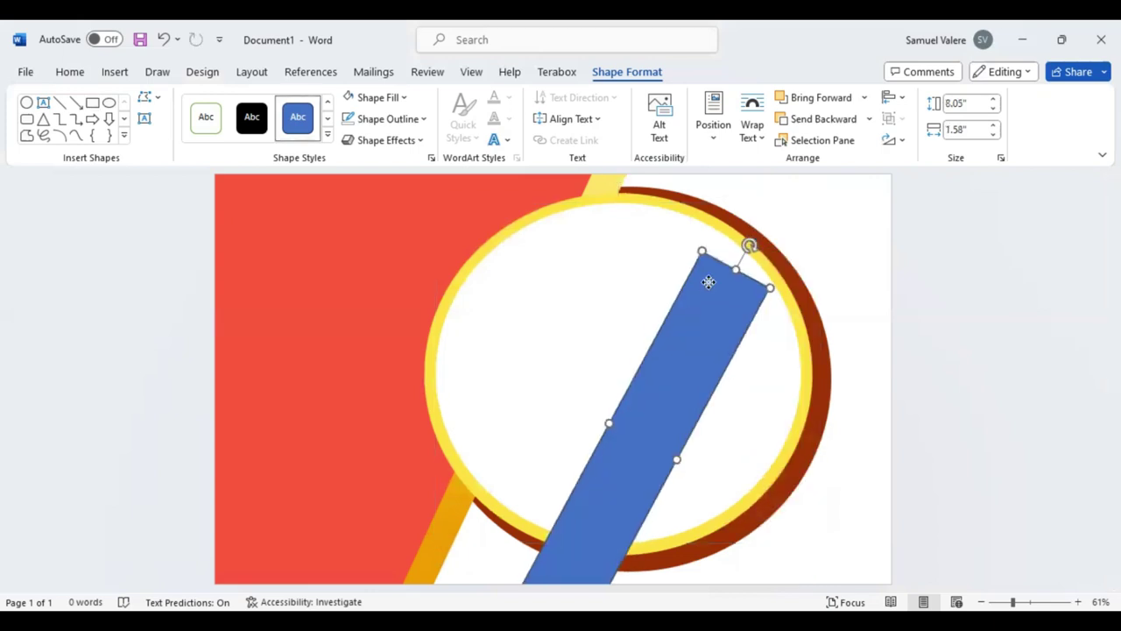
pyautogui.moveTo(708, 282); pyautogui.dragTo(637, 289)
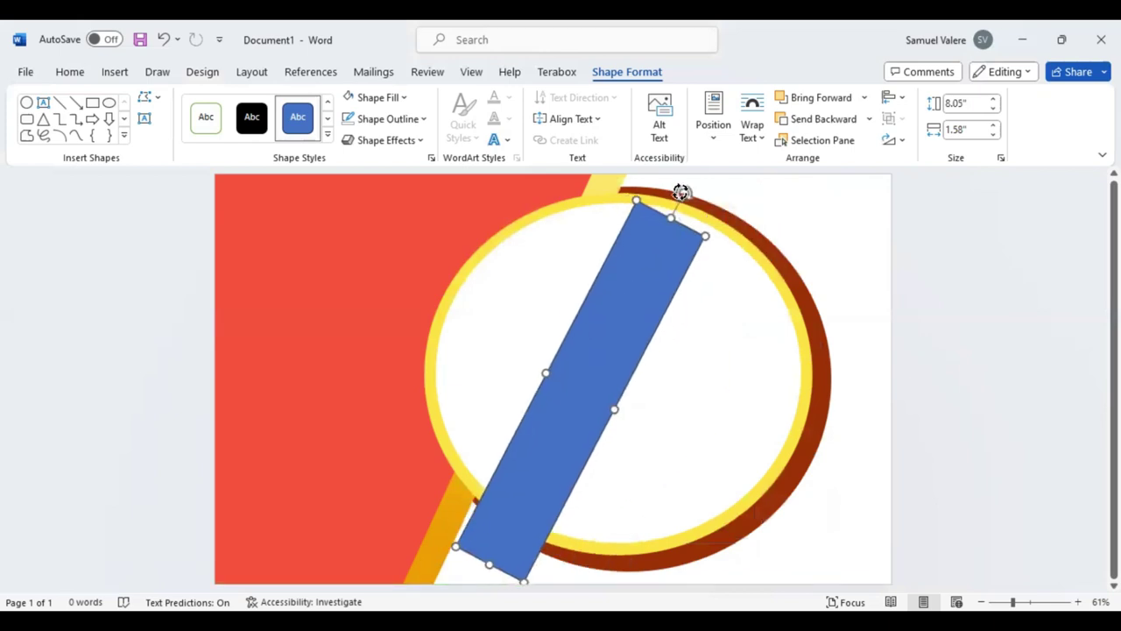
pyautogui.moveTo(681, 192); pyautogui.dragTo(675, 188)
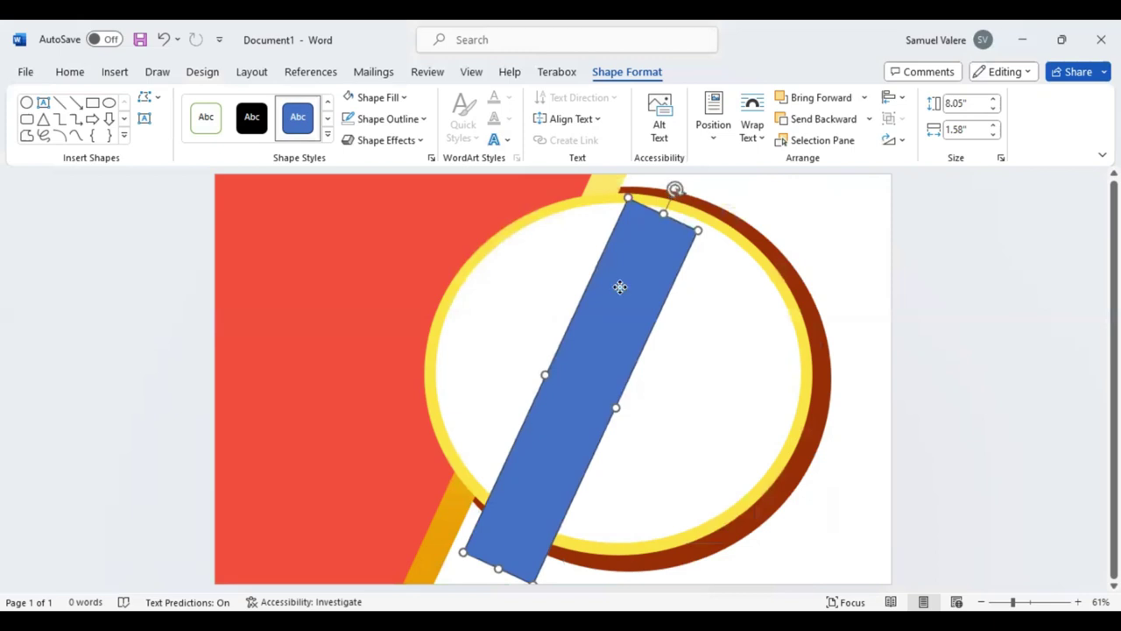
pyautogui.moveTo(619, 287)
pyautogui.mouseDown()
pyautogui.moveTo(610, 287)
pyautogui.moveTo(691, 234)
pyautogui.moveTo(680, 214)
pyautogui.moveTo(658, 338)
pyautogui.mouseUp()
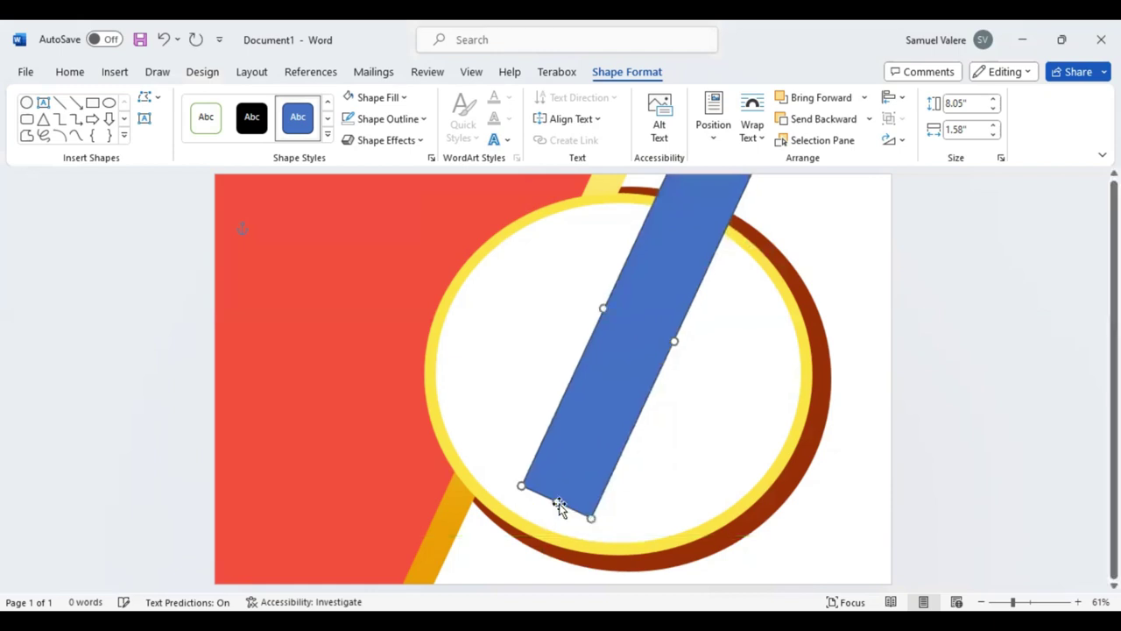
pyautogui.moveTo(559, 508); pyautogui.dragTo(499, 630)
pyautogui.moveTo(637, 405); pyautogui.dragTo(638, 405)
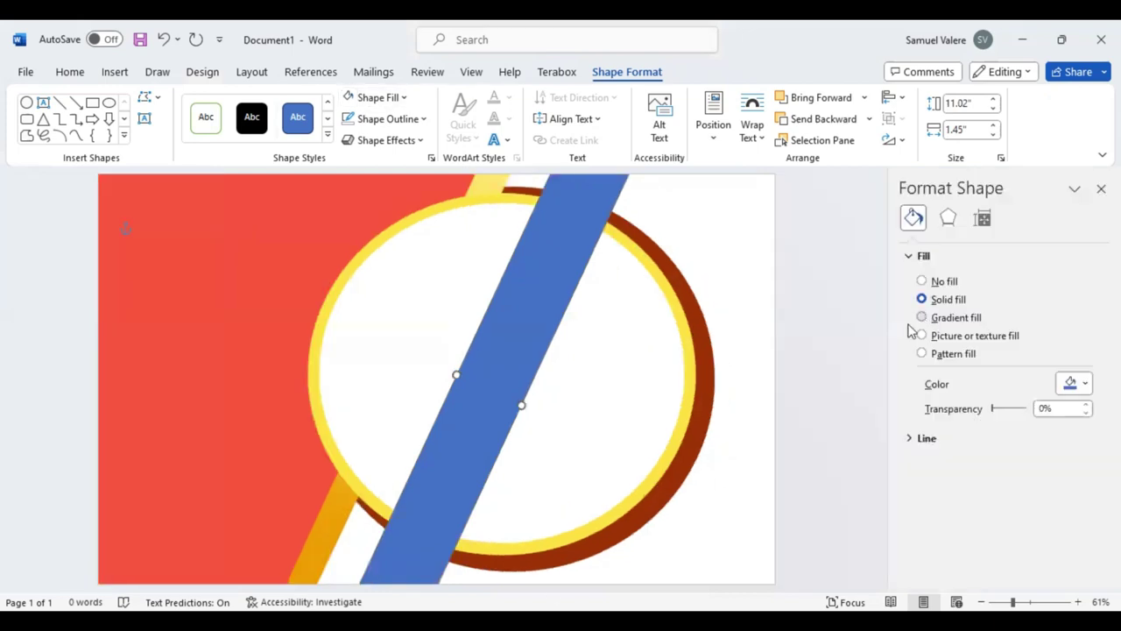
# Give the diagonal bar a dark red-to-orange gradient fill
pyautogui.click(921, 317)
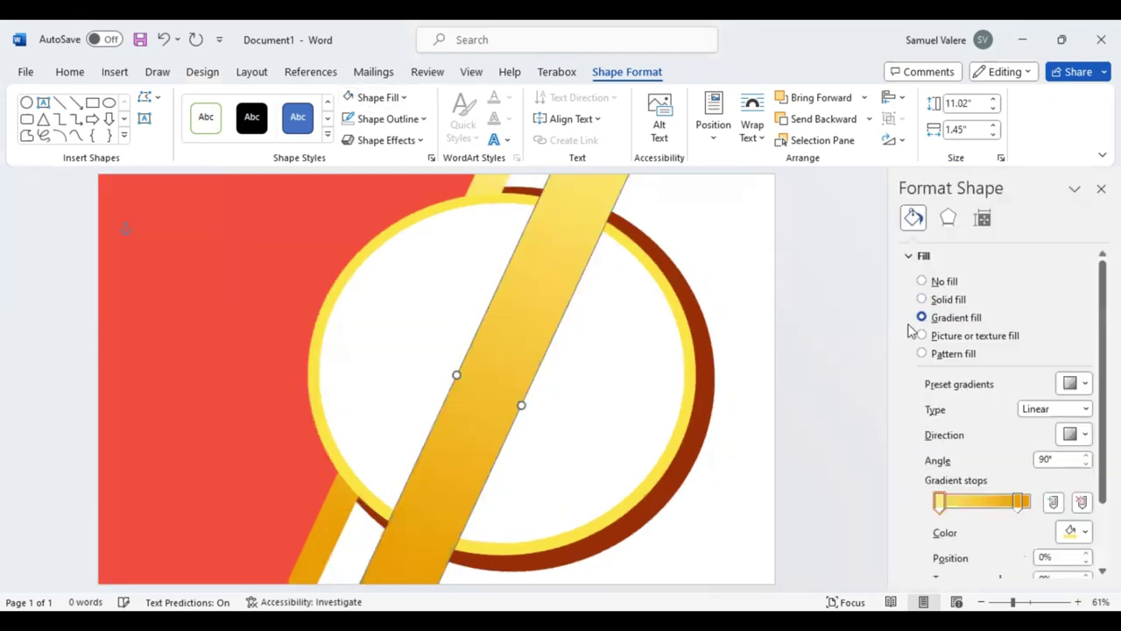
pyautogui.click(939, 504)
pyautogui.moveTo(1006, 496); pyautogui.dragTo(1020, 501)
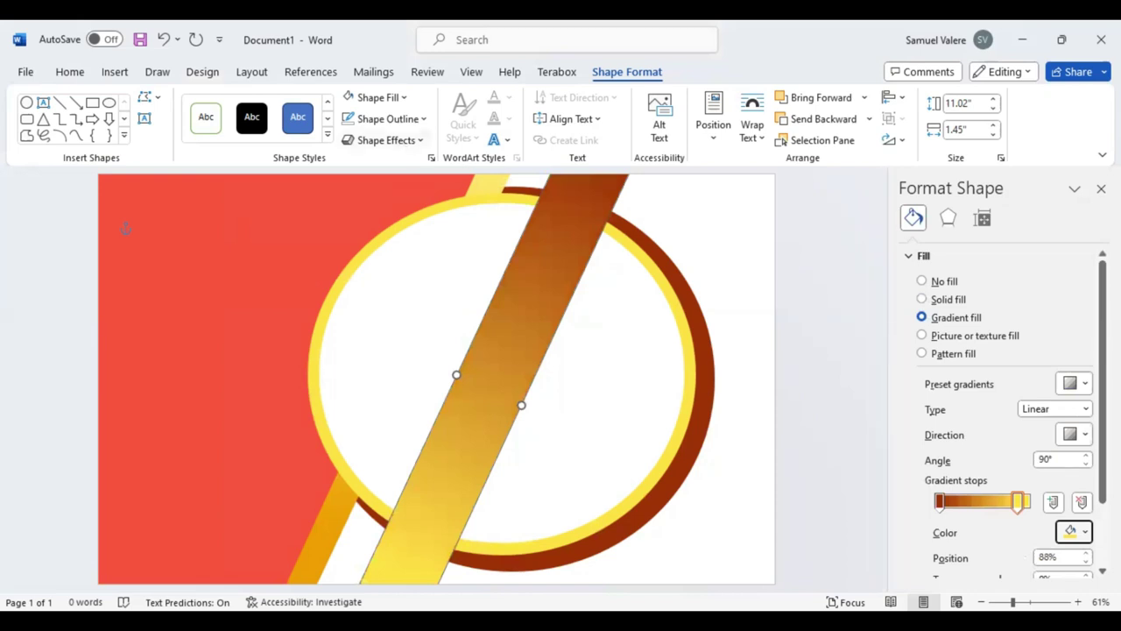
# Send the gradient bar behind the circle and widen it slightly
pyautogui.click(812, 120)
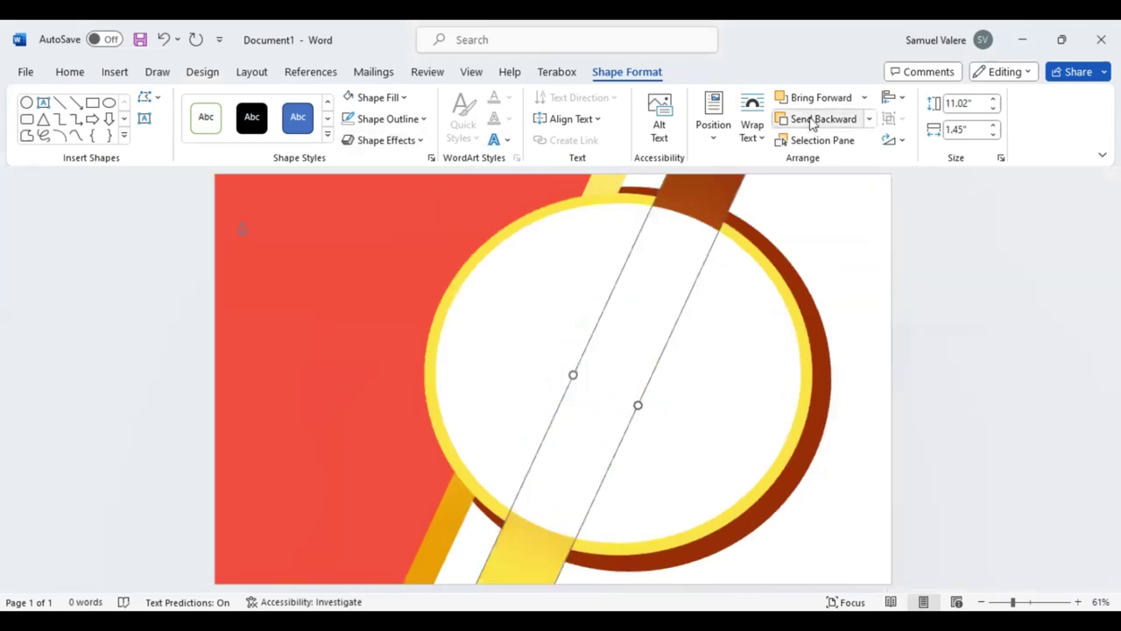
pyautogui.click(829, 277)
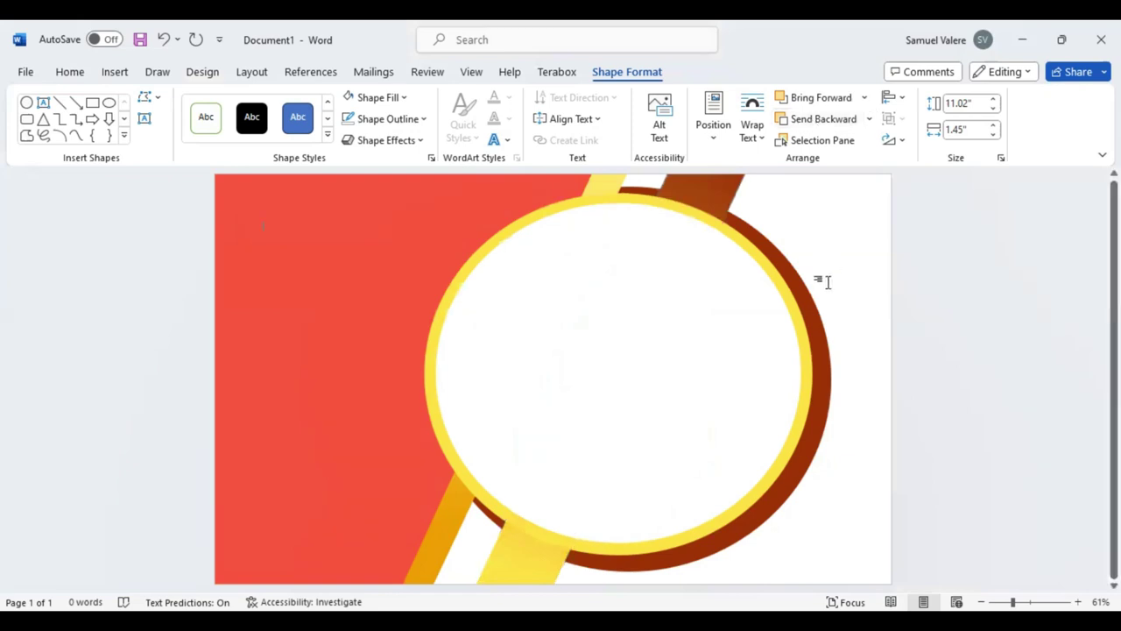
pyautogui.click(639, 405)
pyautogui.moveTo(649, 405); pyautogui.dragTo(659, 410)
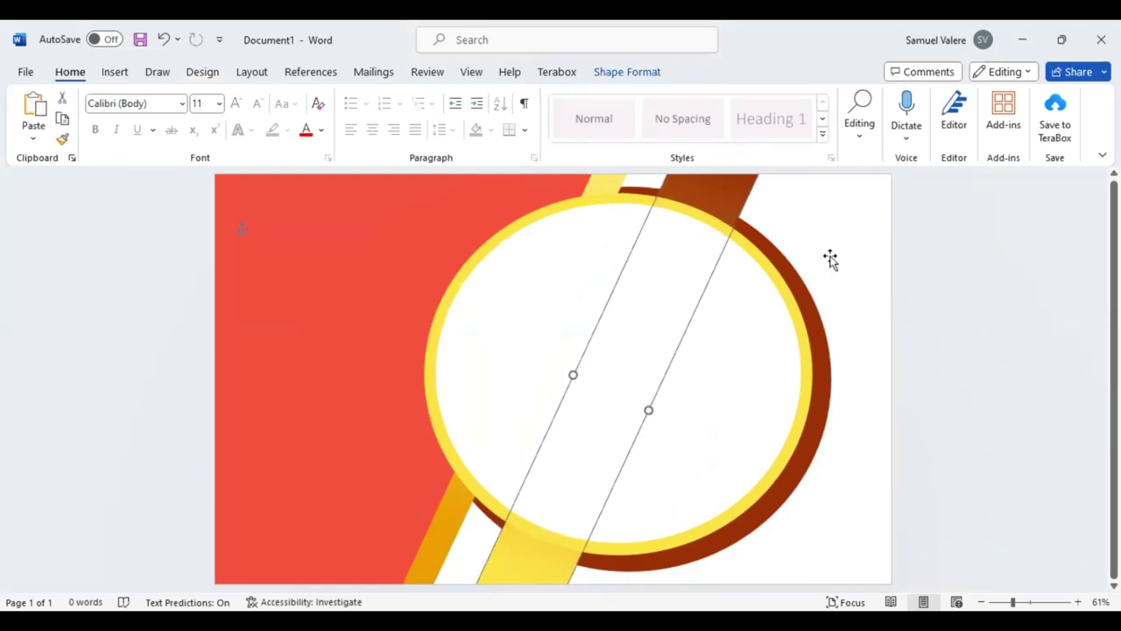
# Draw a text box near the circle's top reading 'This Certificate is Beautifully Presented To'
pyautogui.click(115, 72)
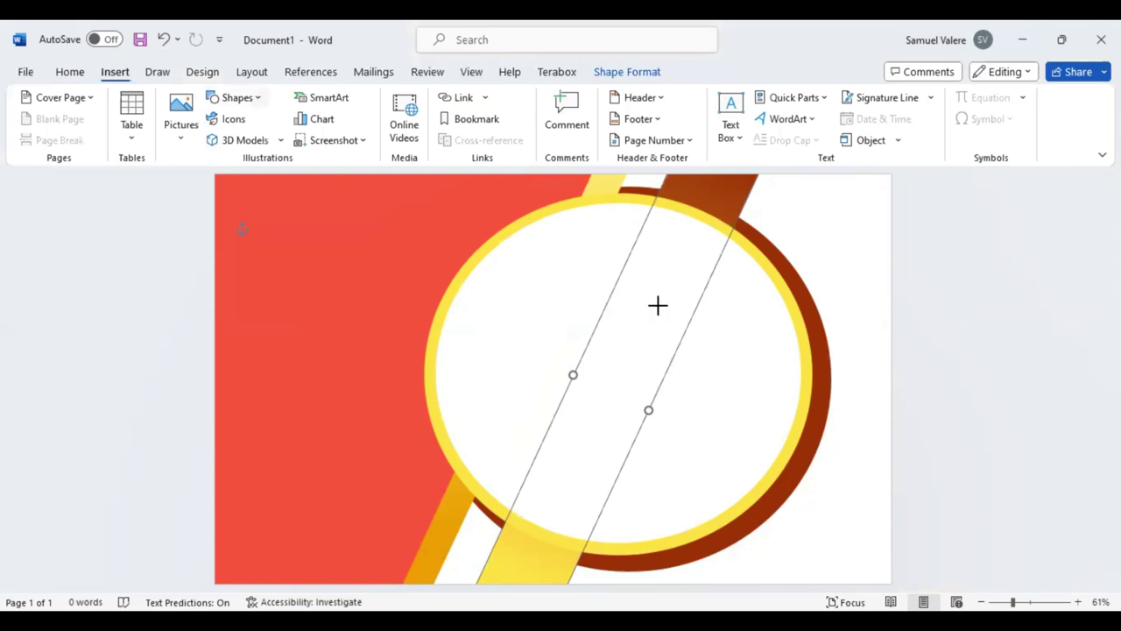
pyautogui.moveTo(513, 275); pyautogui.dragTo(702, 316)
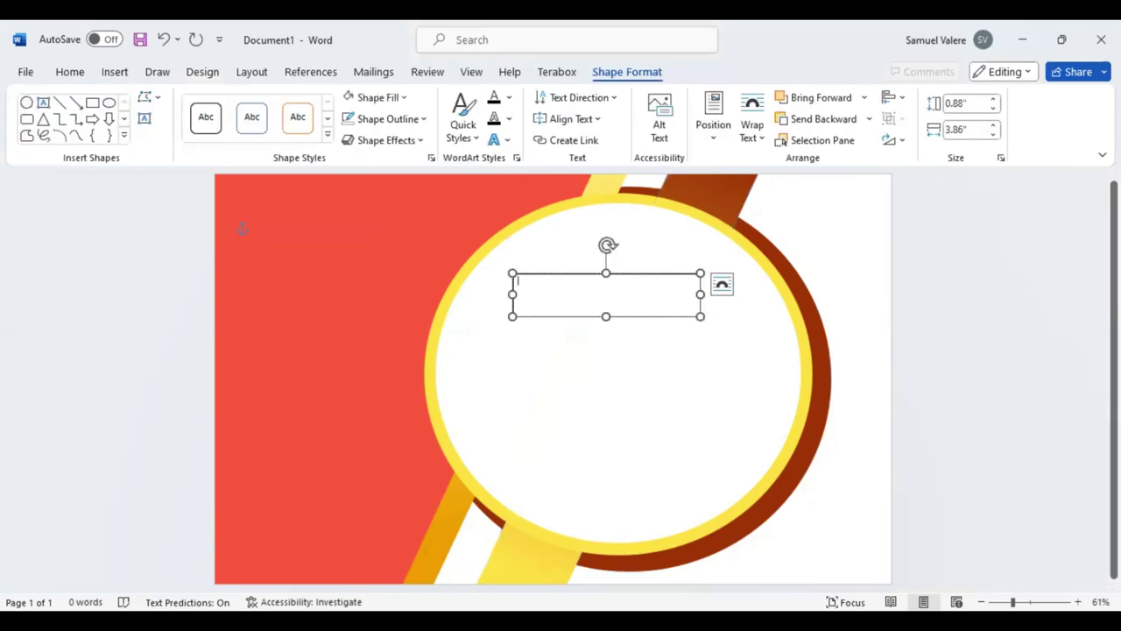
pyautogui.write('Thi')
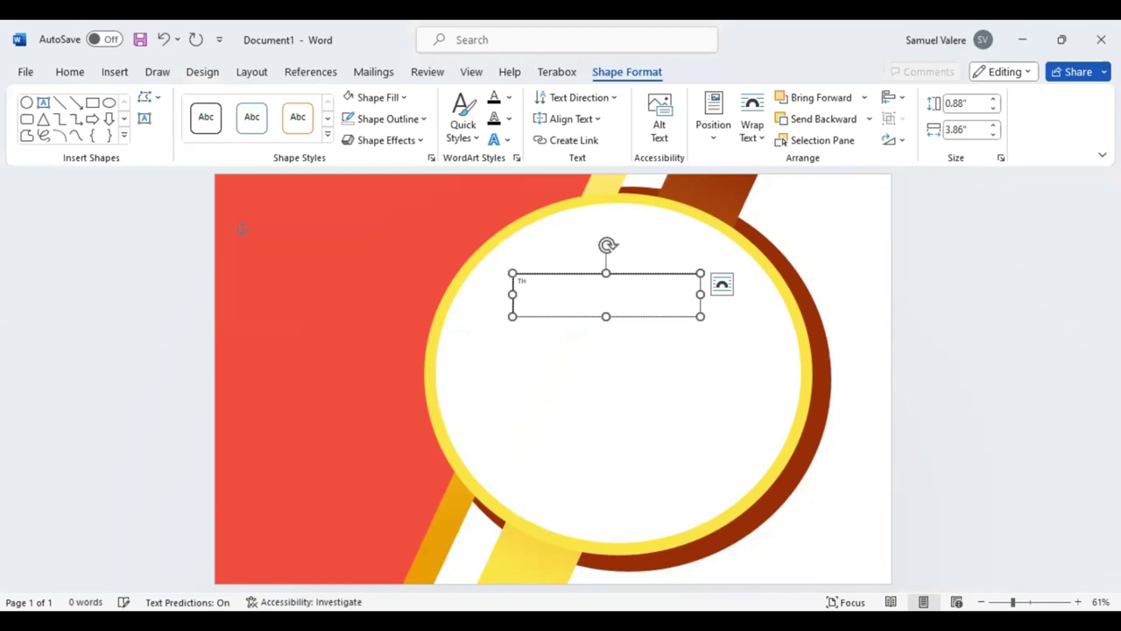
pyautogui.write('is C')
pyautogui.write('ertificate')
pyautogui.write(' is Bea')
pyautogui.write('utifu')
pyautogui.write('lly Pr')
pyautogui.write('esented')
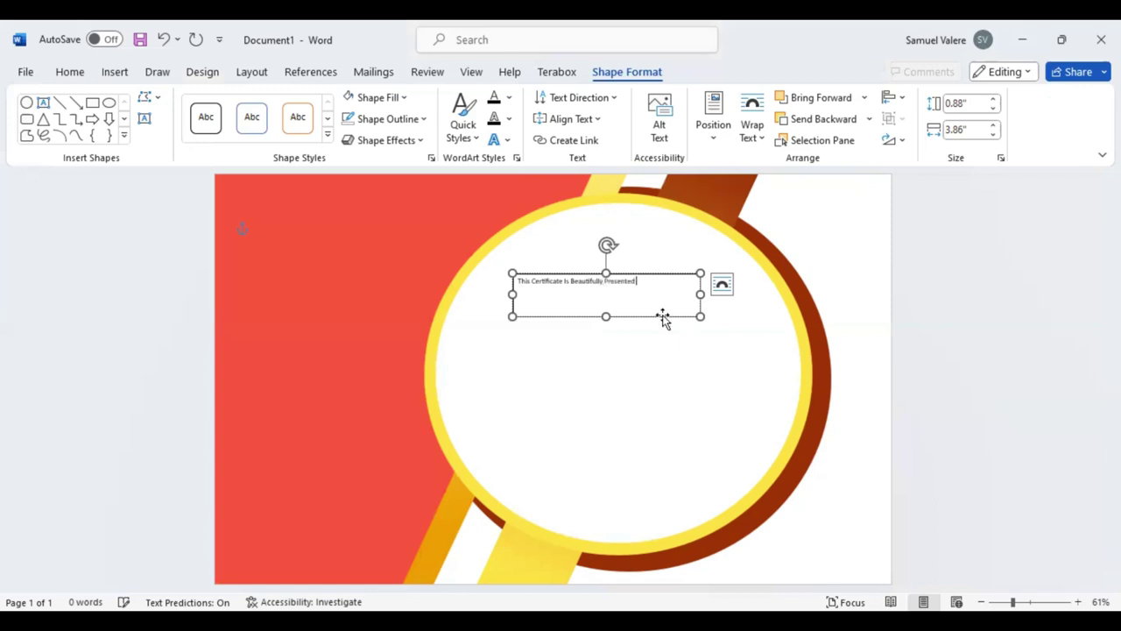
pyautogui.write(' To')
# Set 'This Certificate Is Beautifully Presented To' in Georgia 16 pt, centred, and widen its box to one line
pyautogui.tripleClick(581, 284)
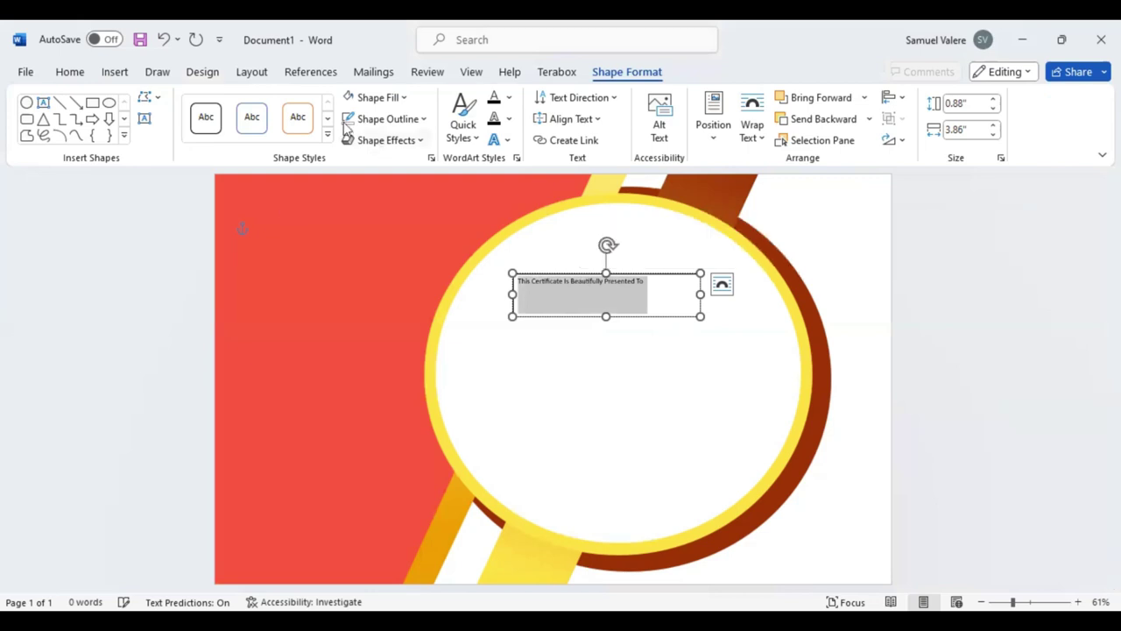
pyautogui.click(69, 72)
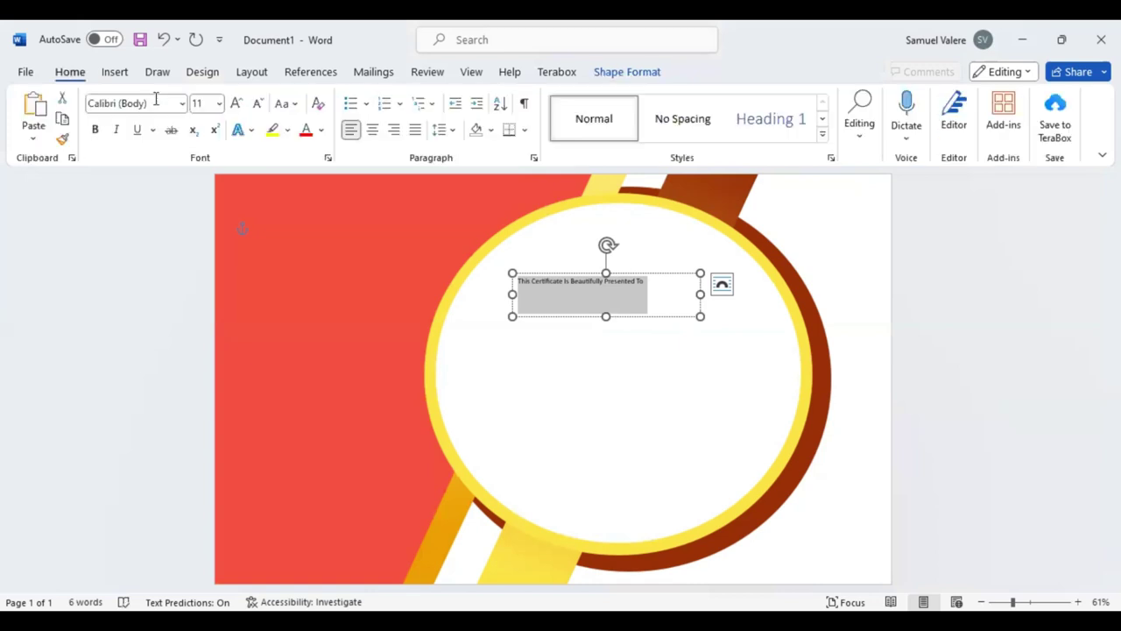
pyautogui.click(156, 102)
pyautogui.write('Georgia')
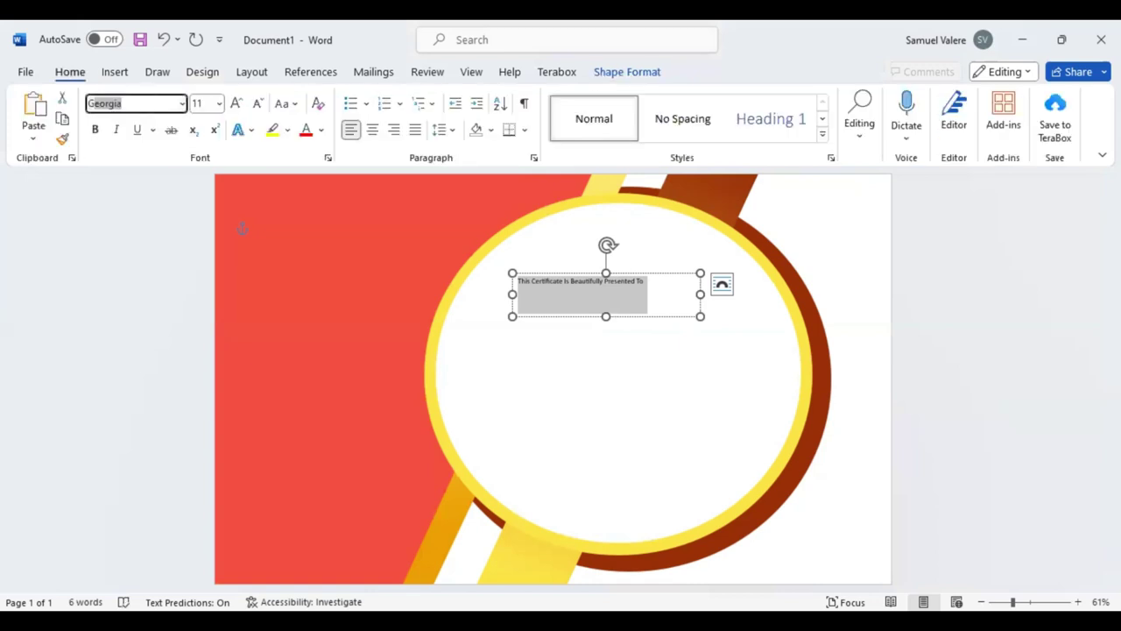
pyautogui.press('Return')
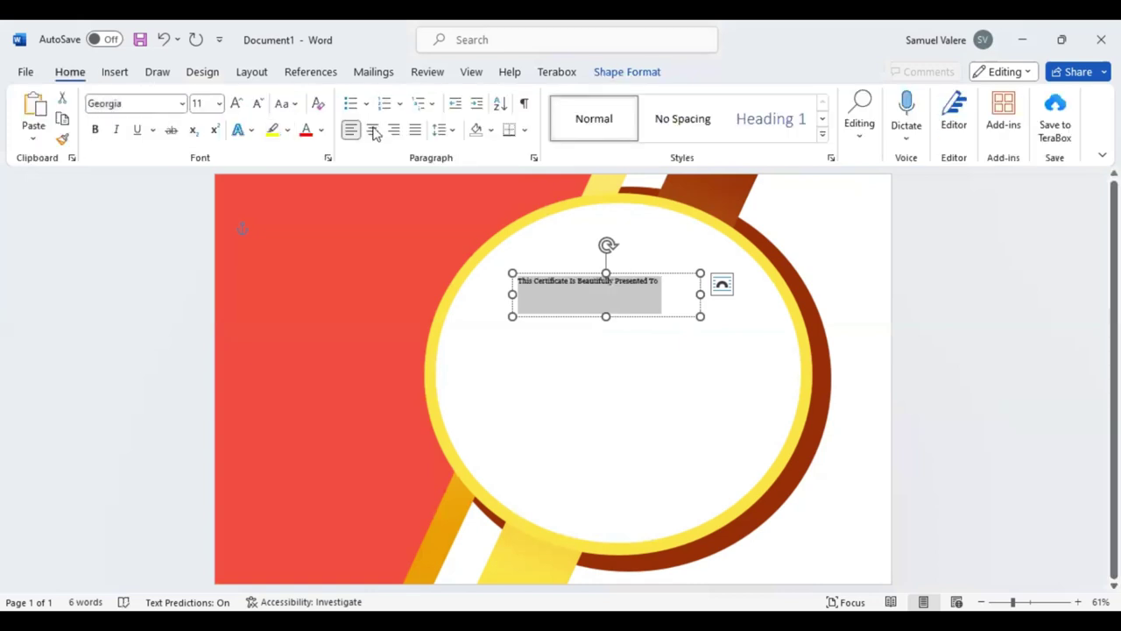
pyautogui.click(373, 129)
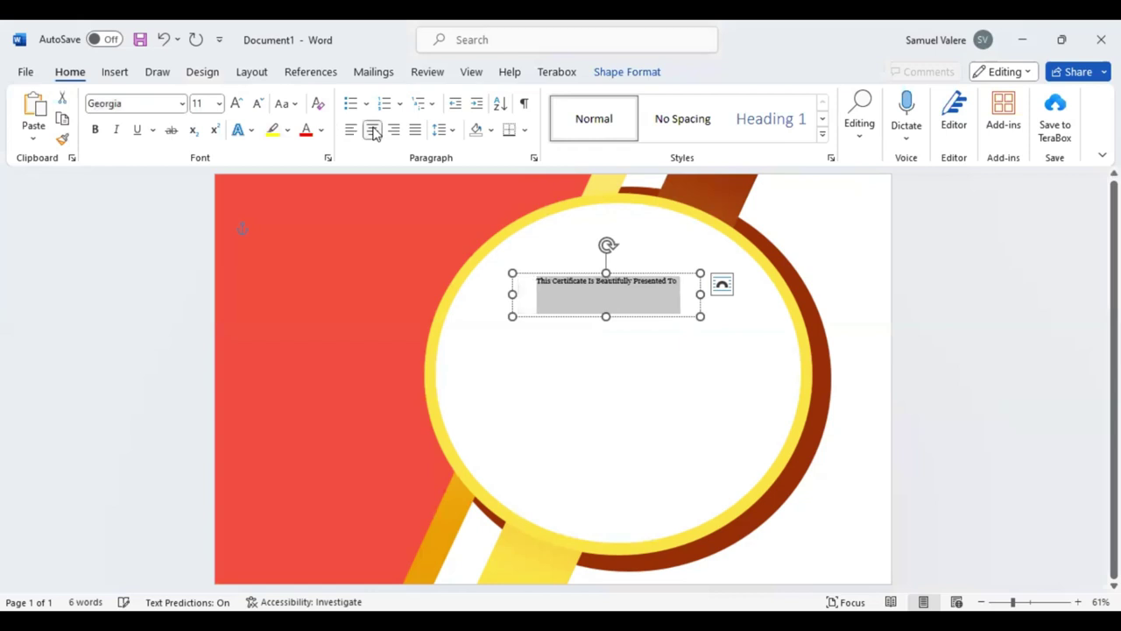
pyautogui.click(236, 104)
pyautogui.click(237, 104)
pyautogui.click(236, 104)
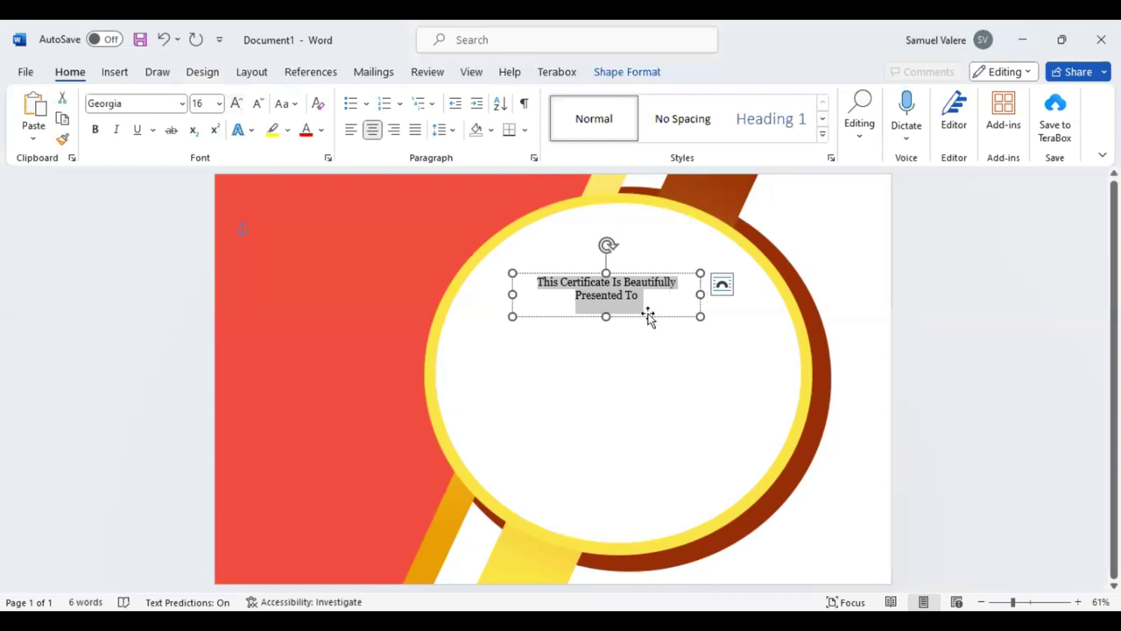
pyautogui.moveTo(700, 295); pyautogui.dragTo(775, 295)
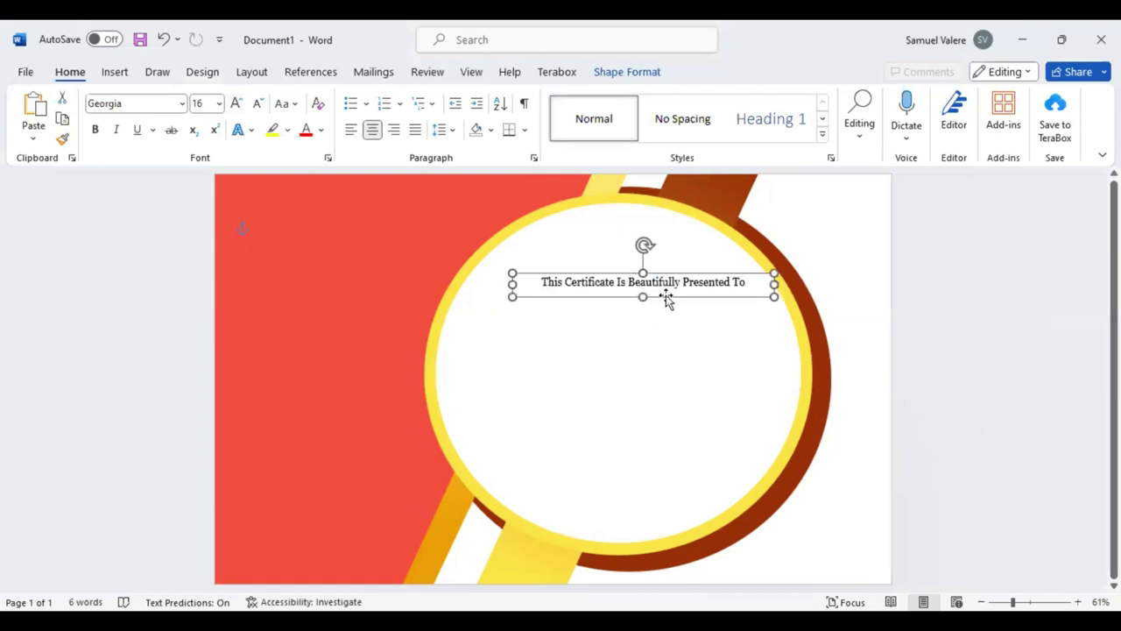
# Expand the heading line's character spacing by 6 pt in the Font dialog
pyautogui.moveTo(666, 299); pyautogui.dragTo(622, 306)
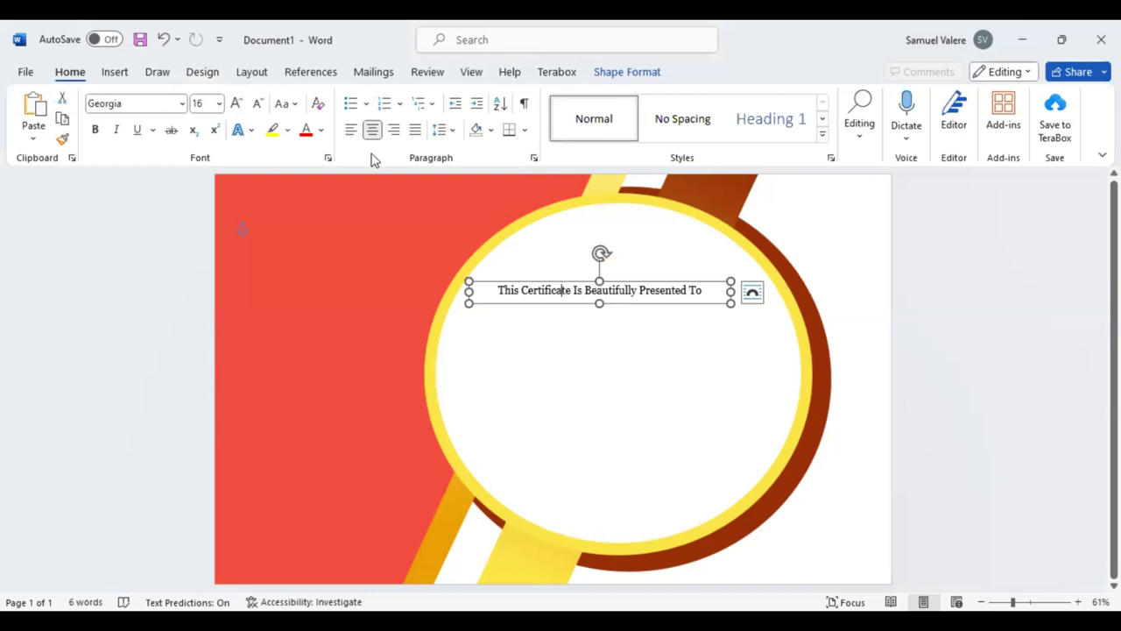
pyautogui.hotkey('ctrl', 'a')
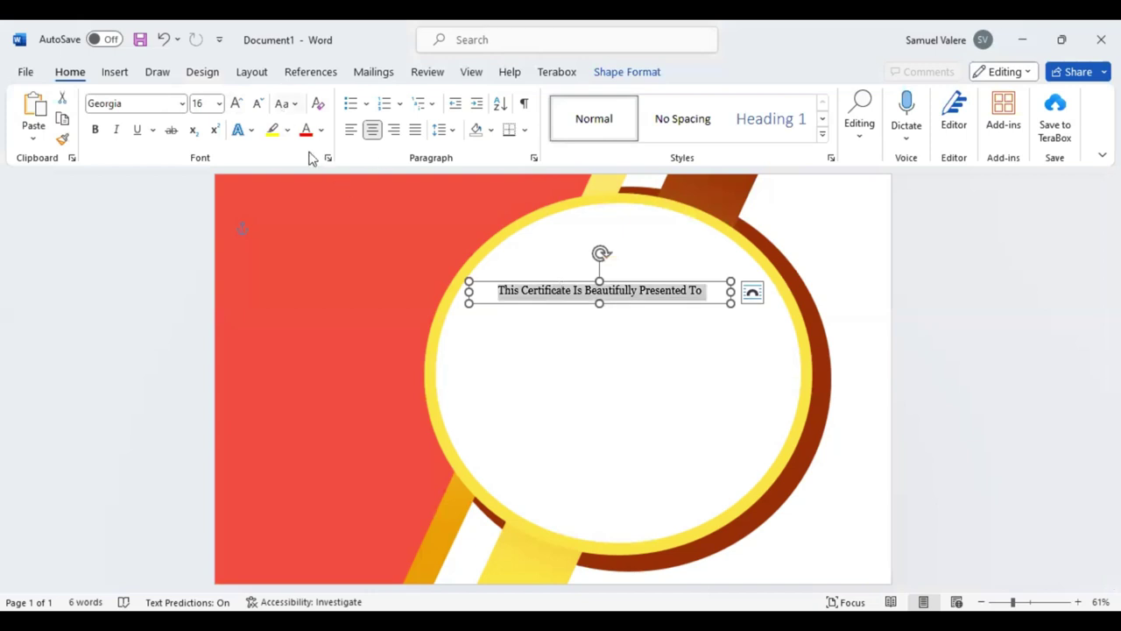
pyautogui.click(328, 158)
pyautogui.hotkey('ctrl', 'Tab')
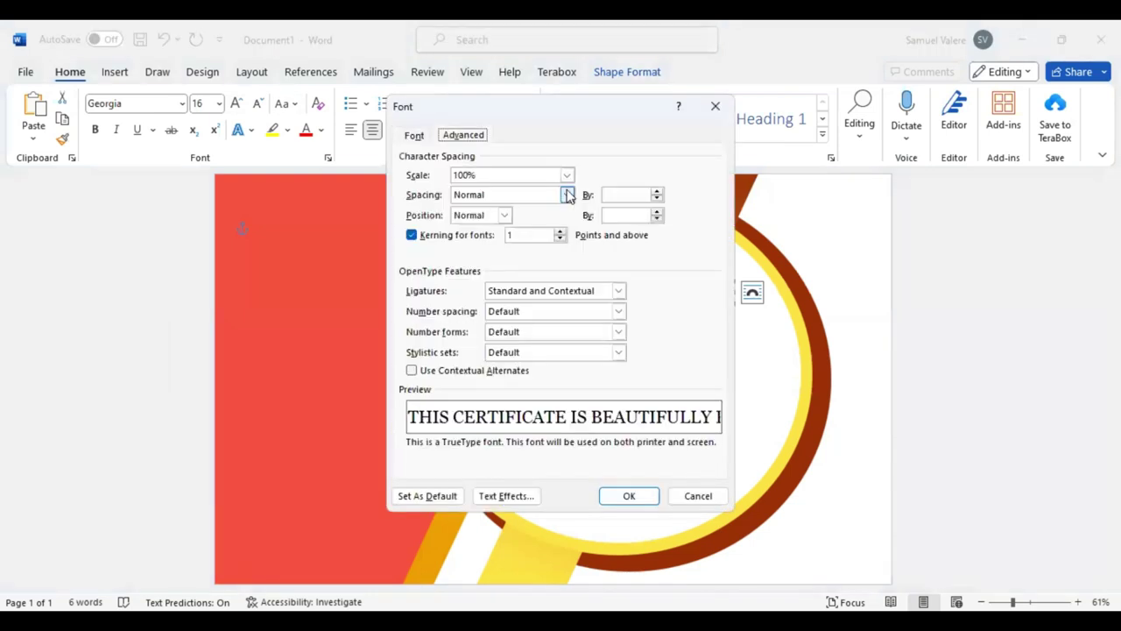
pyautogui.click(567, 195)
pyautogui.press('Return')
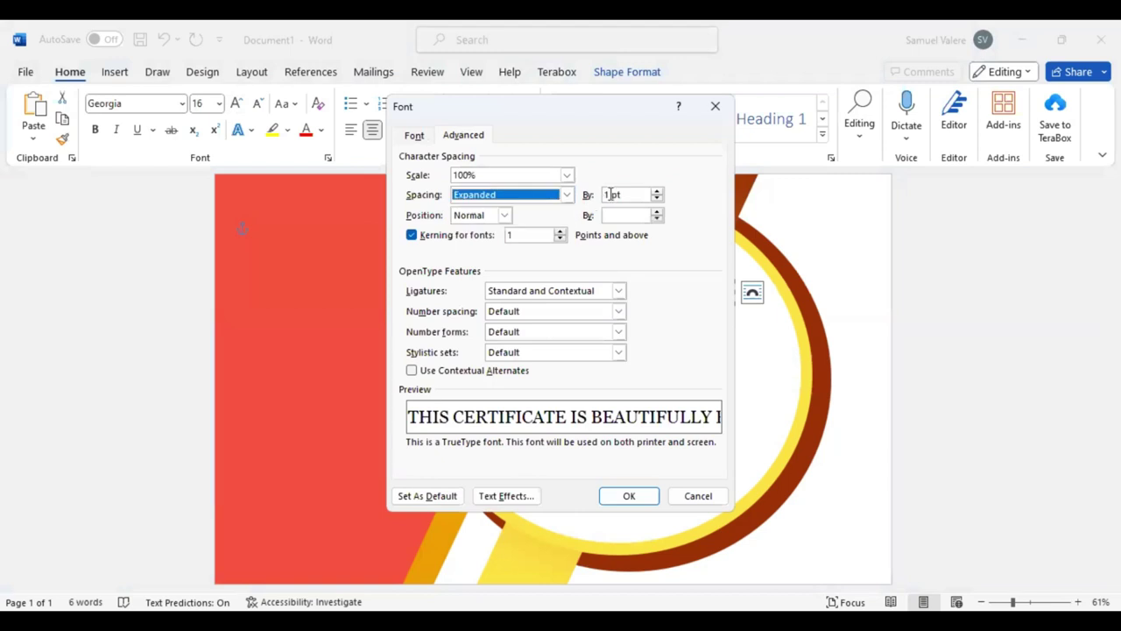
pyautogui.click(610, 194)
pyautogui.press('BackSpace')
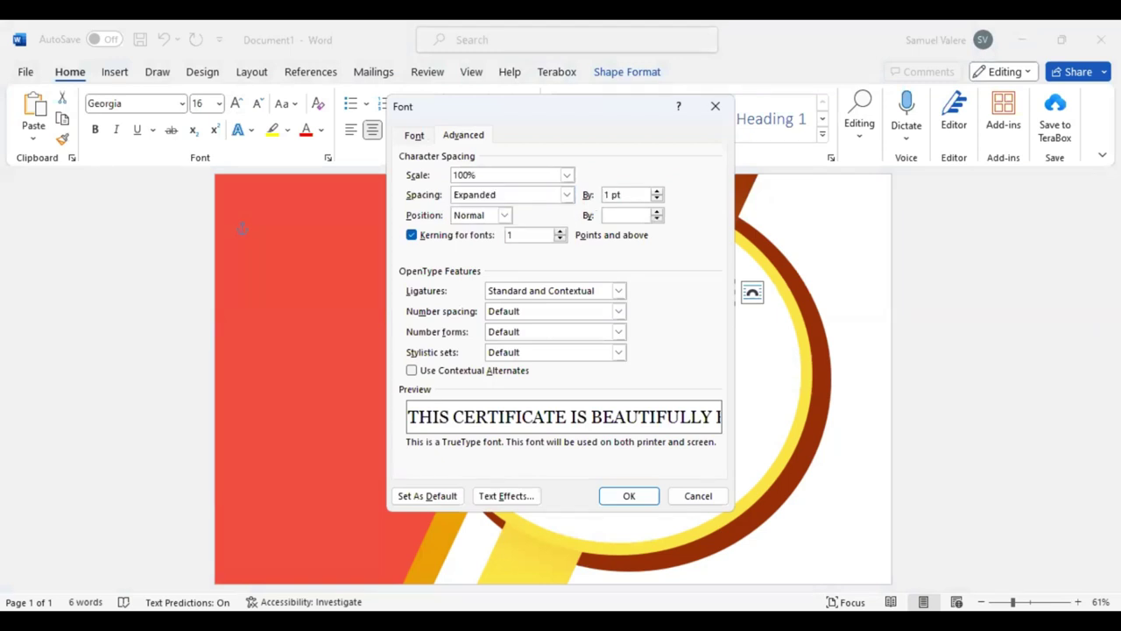
pyautogui.write('6')
pyautogui.press('Return')
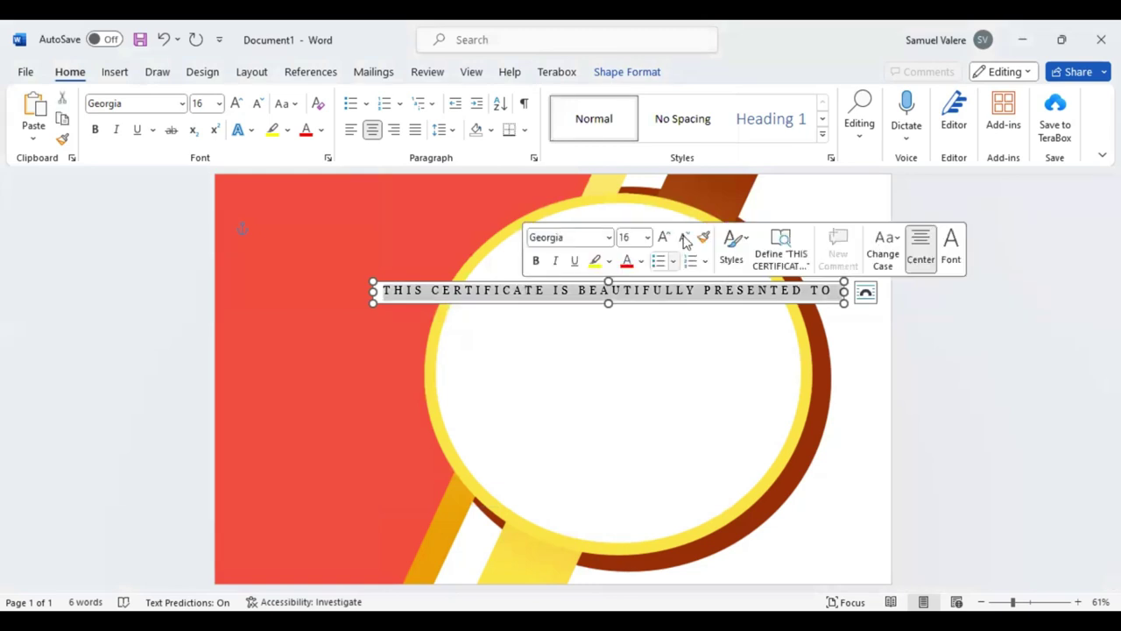
# Shrink the spaced heading text down to 8 pt
pyautogui.click(685, 238)
pyautogui.click(685, 238)
pyautogui.click(685, 238)
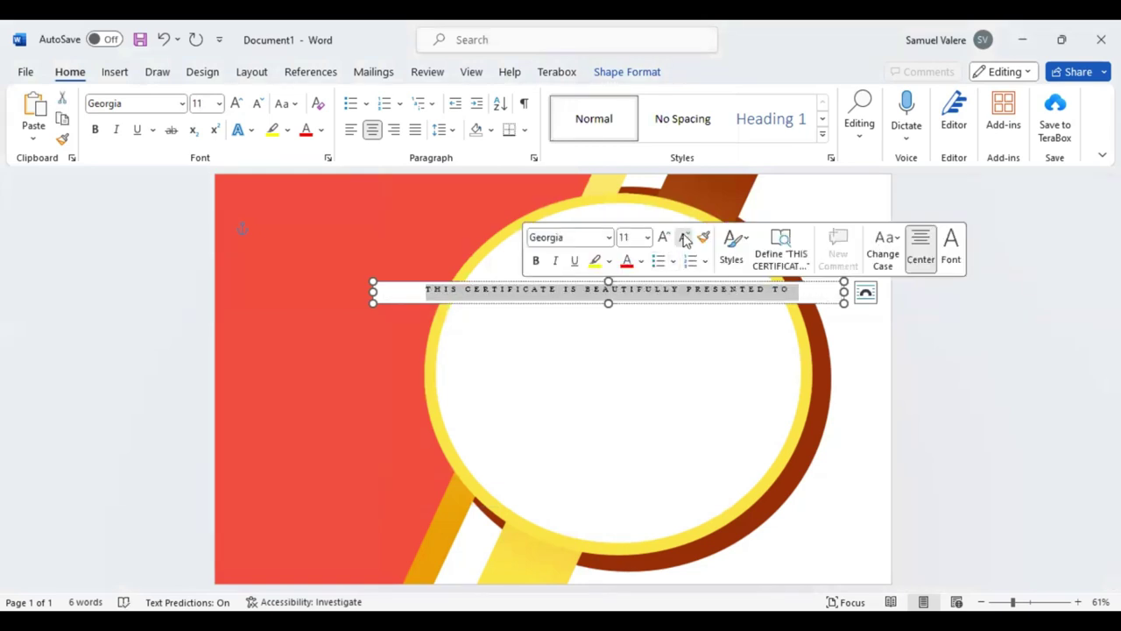
pyautogui.click(684, 239)
pyautogui.click(684, 239)
pyautogui.click(683, 241)
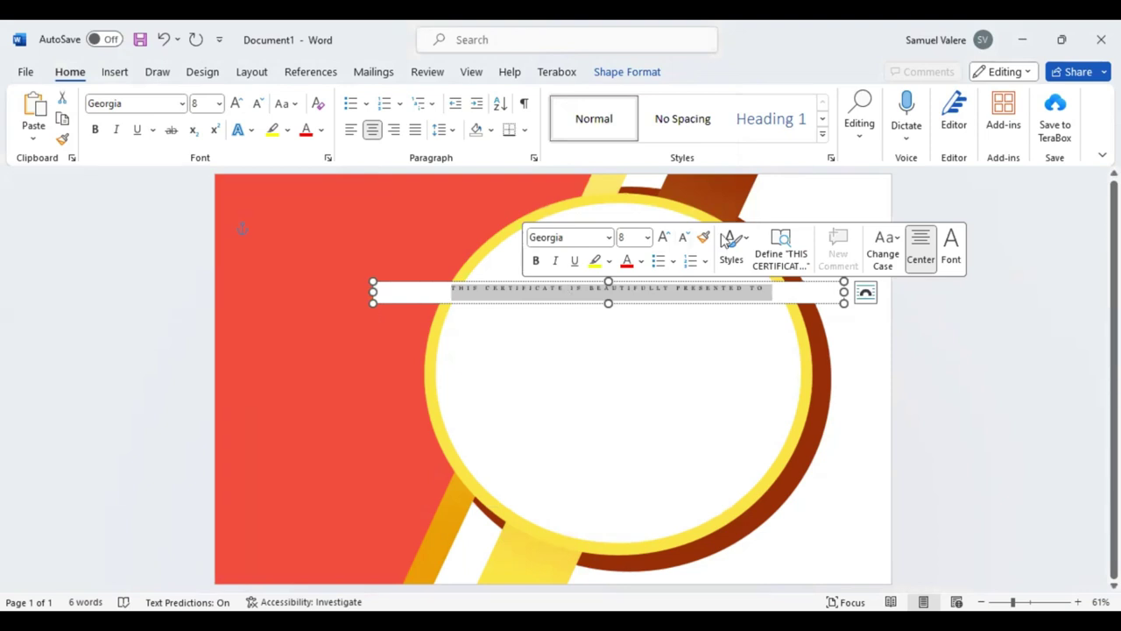
# Enlarge the heading one size and nudge its text box left and up inside the circle
pyautogui.hotkey('ctrl', ']')
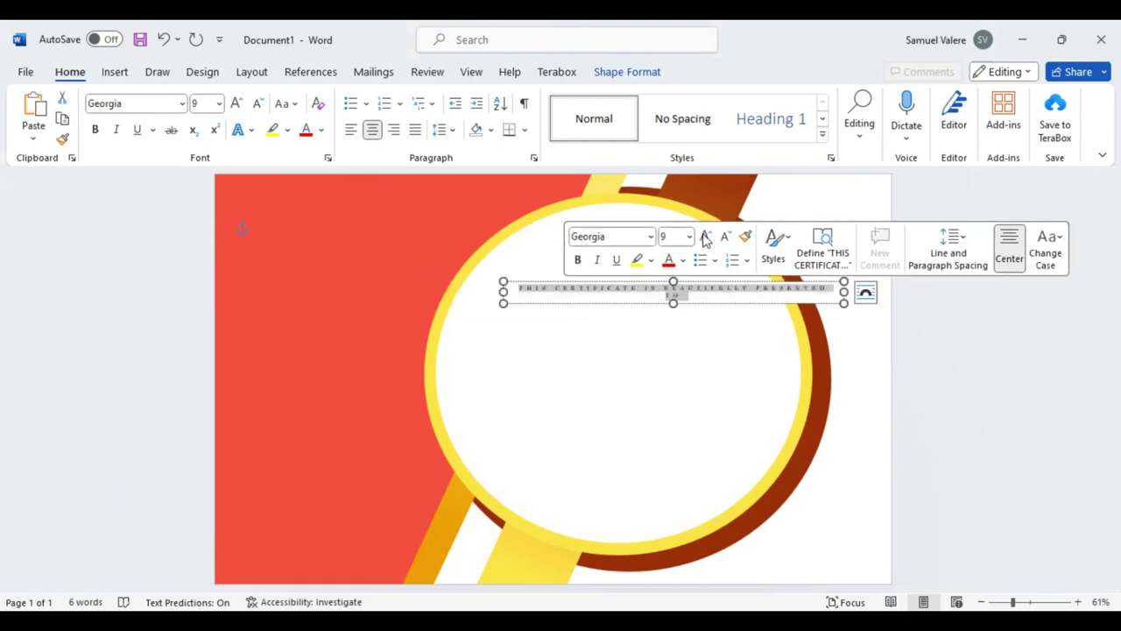
pyautogui.press('Escape')
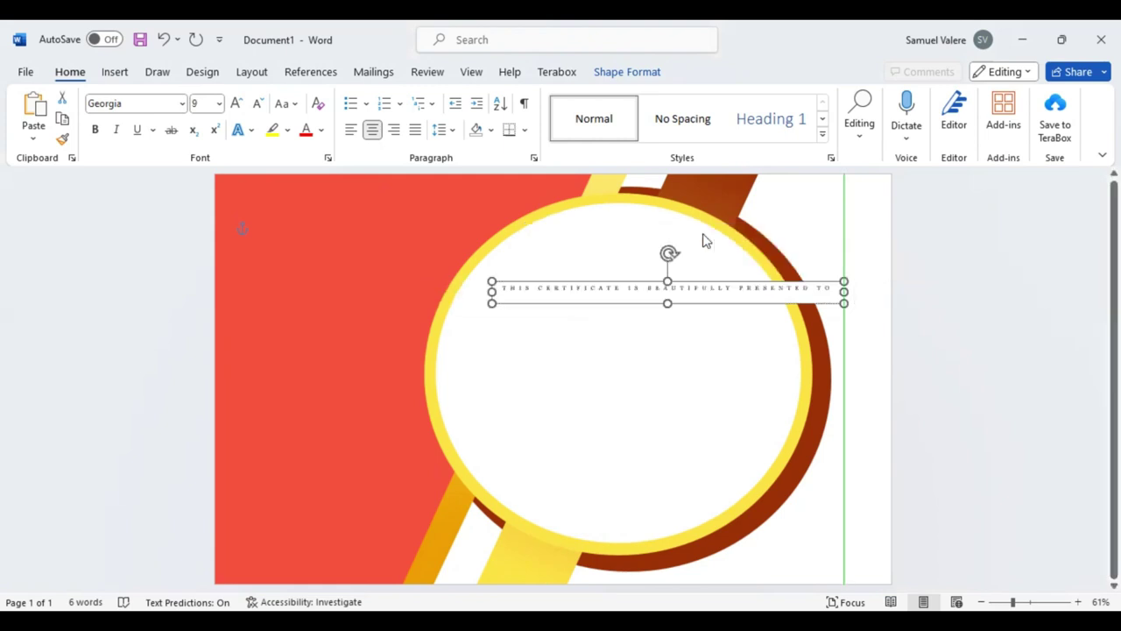
pyautogui.press('Left')
pyautogui.press('Left')
pyautogui.press('Left')
pyautogui.press('Up')
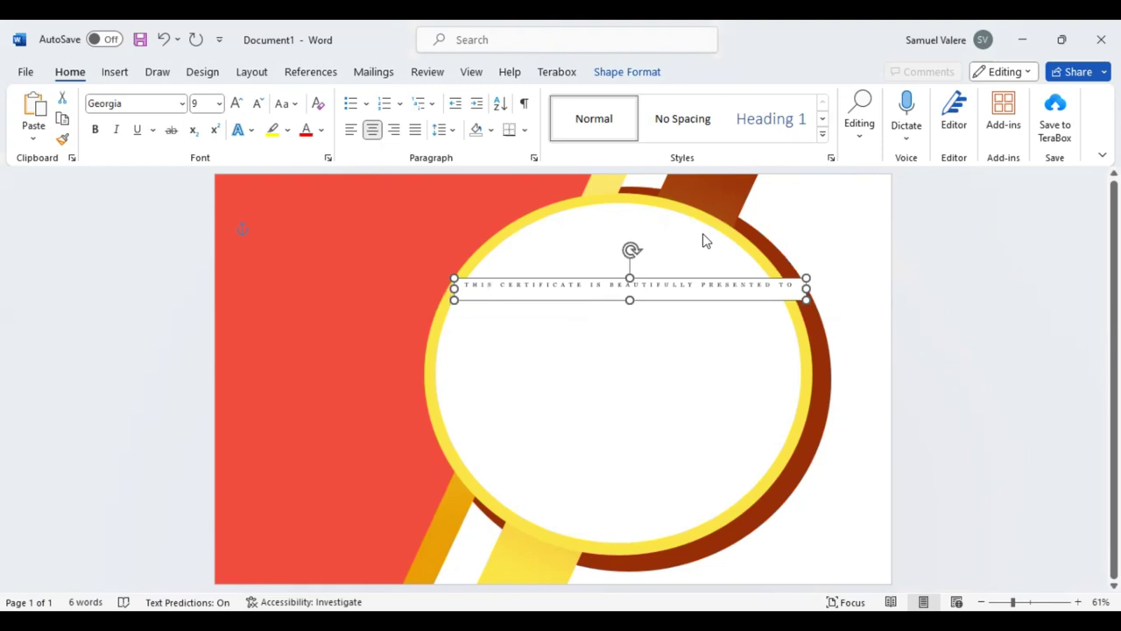
pyautogui.press('Left')
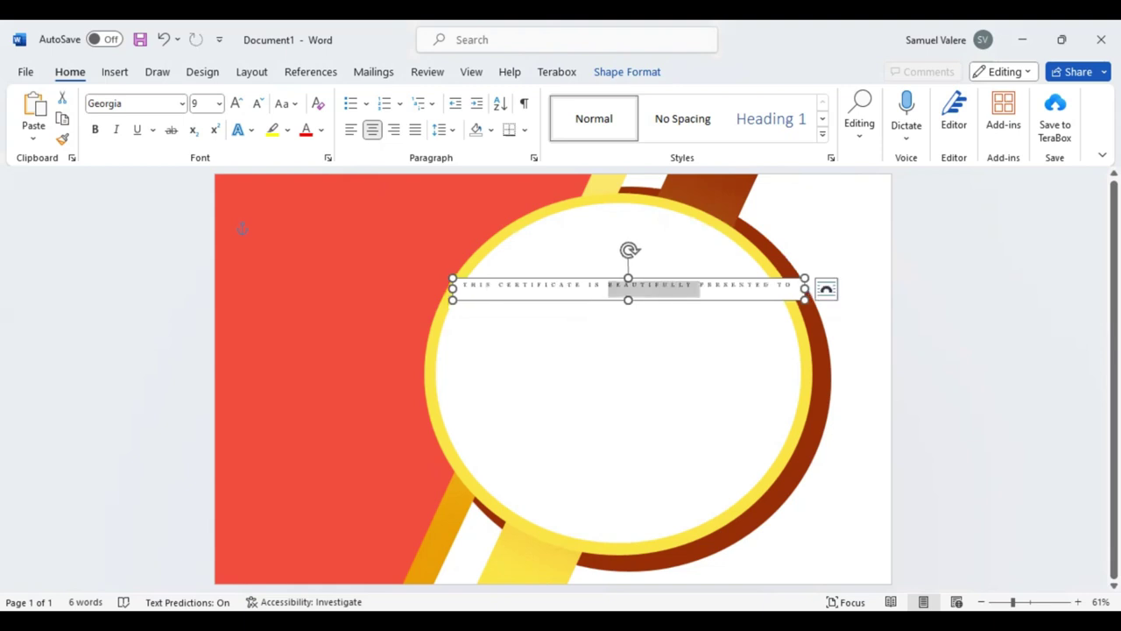
pyautogui.click(534, 157)
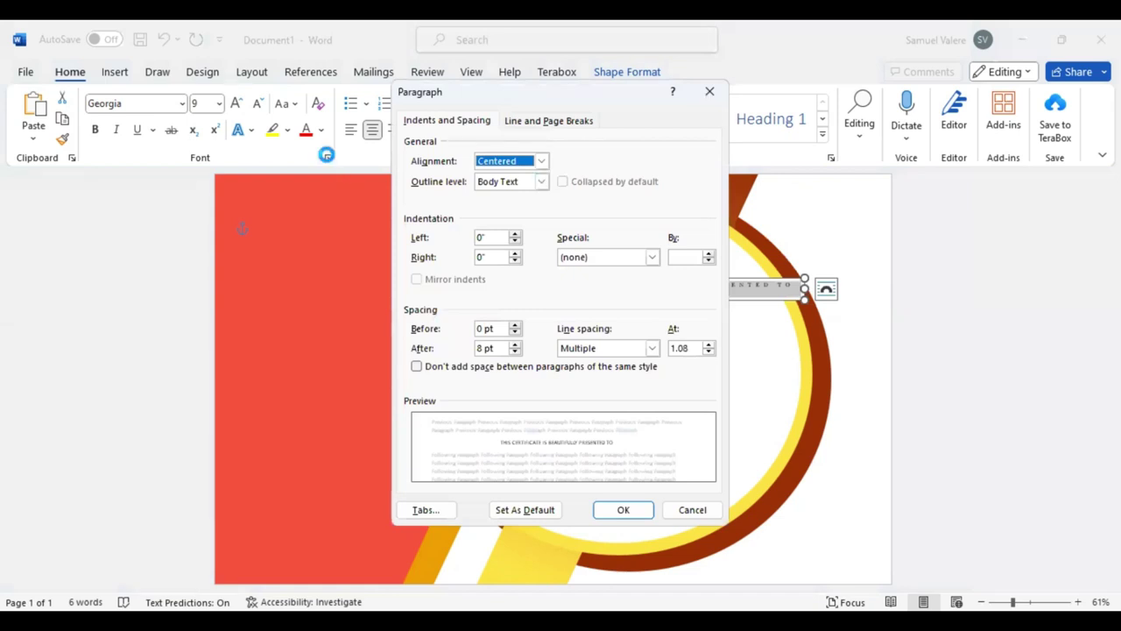
pyautogui.press('Escape')
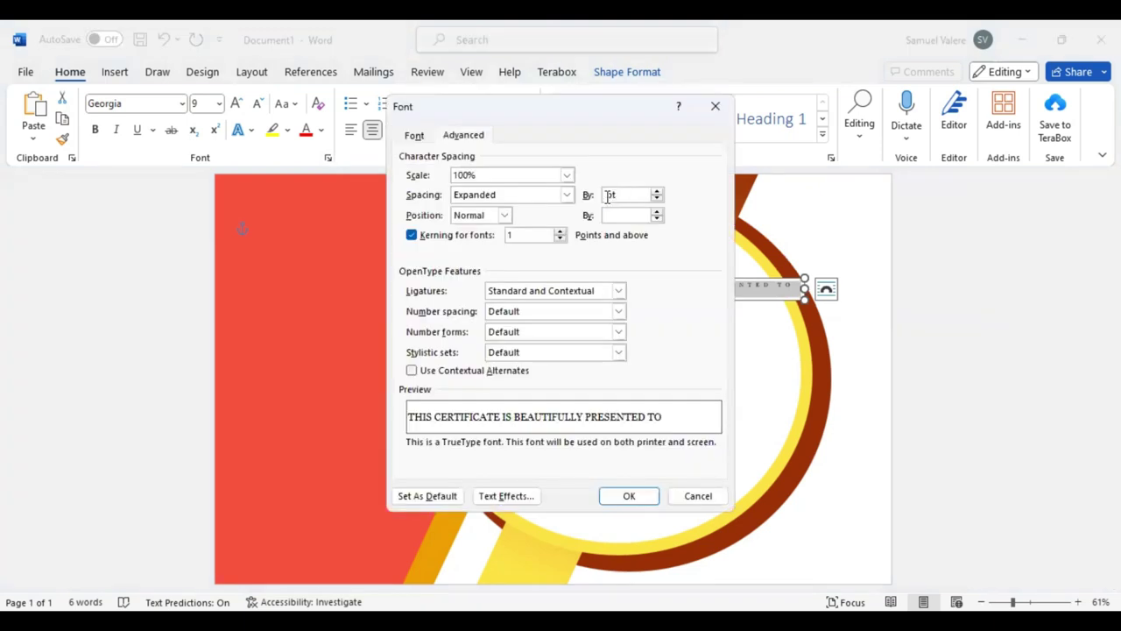
# Enlarge the heading to 12 pt and fine-tune the text box's horizontal position
pyautogui.press('Return')
pyautogui.click(236, 105)
pyautogui.click(237, 105)
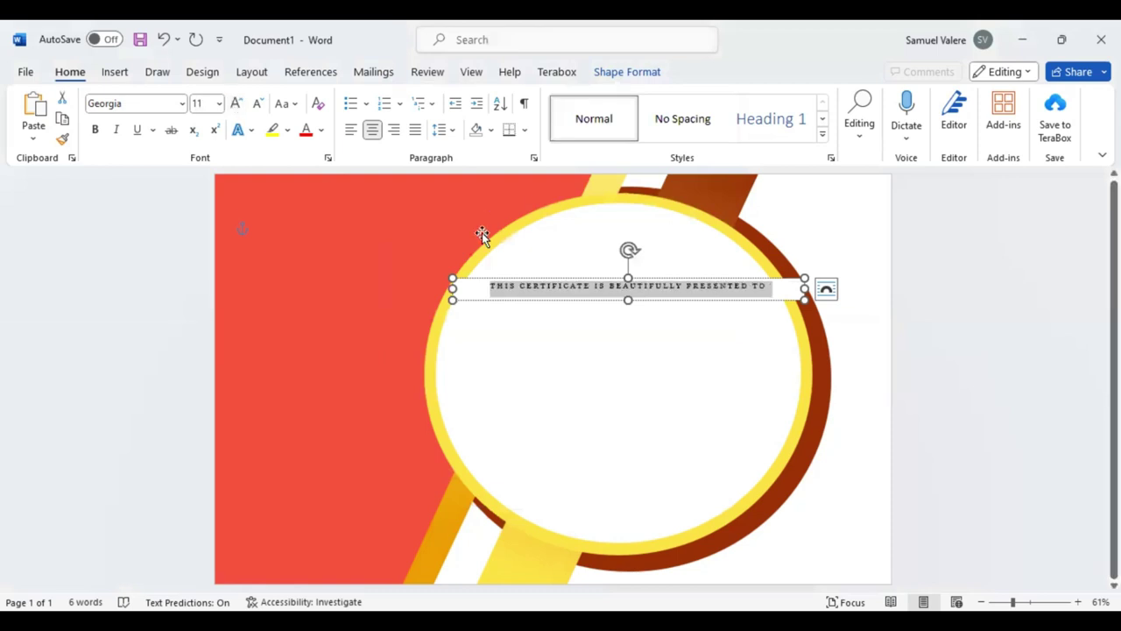
pyautogui.hotkey('ctrl', 'shift', '.')
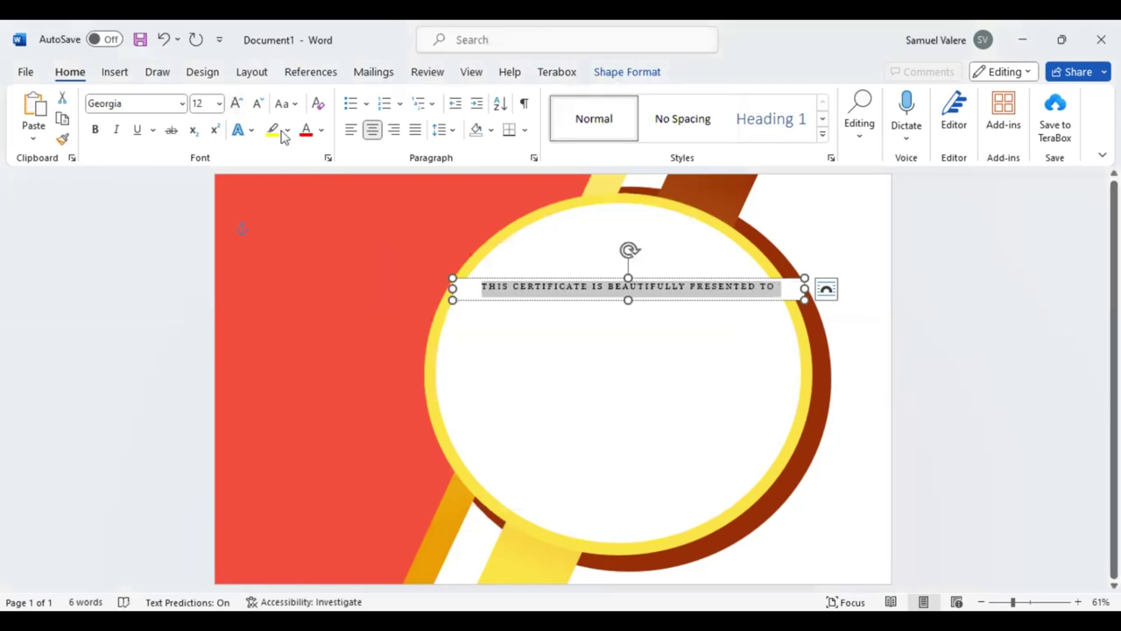
pyautogui.press('Escape')
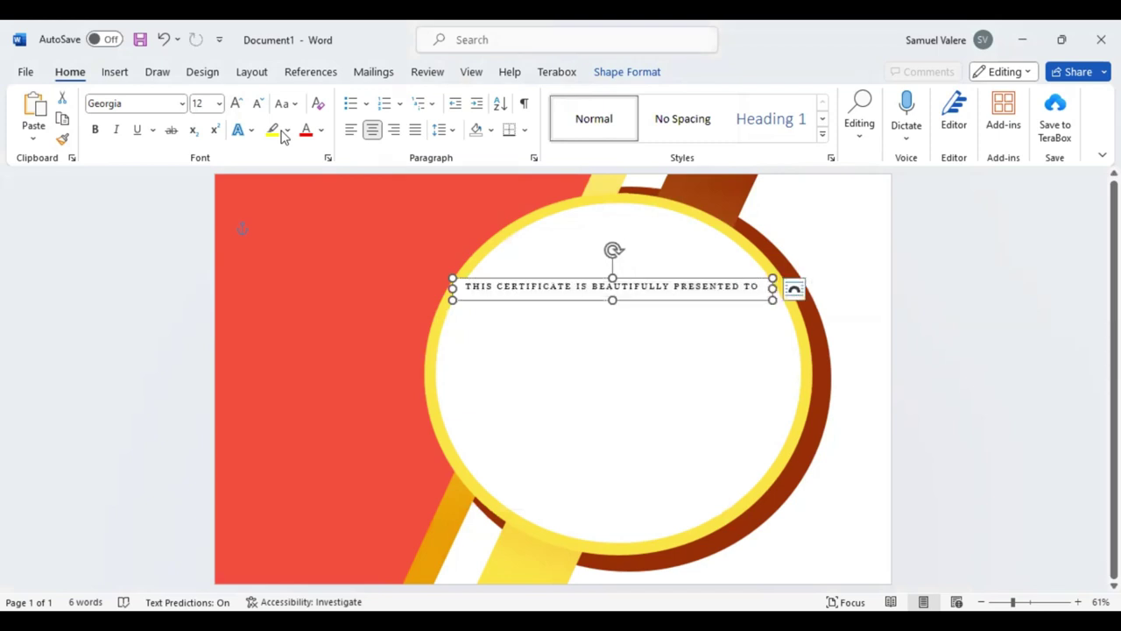
pyautogui.press('Right')
pyautogui.press('Left')
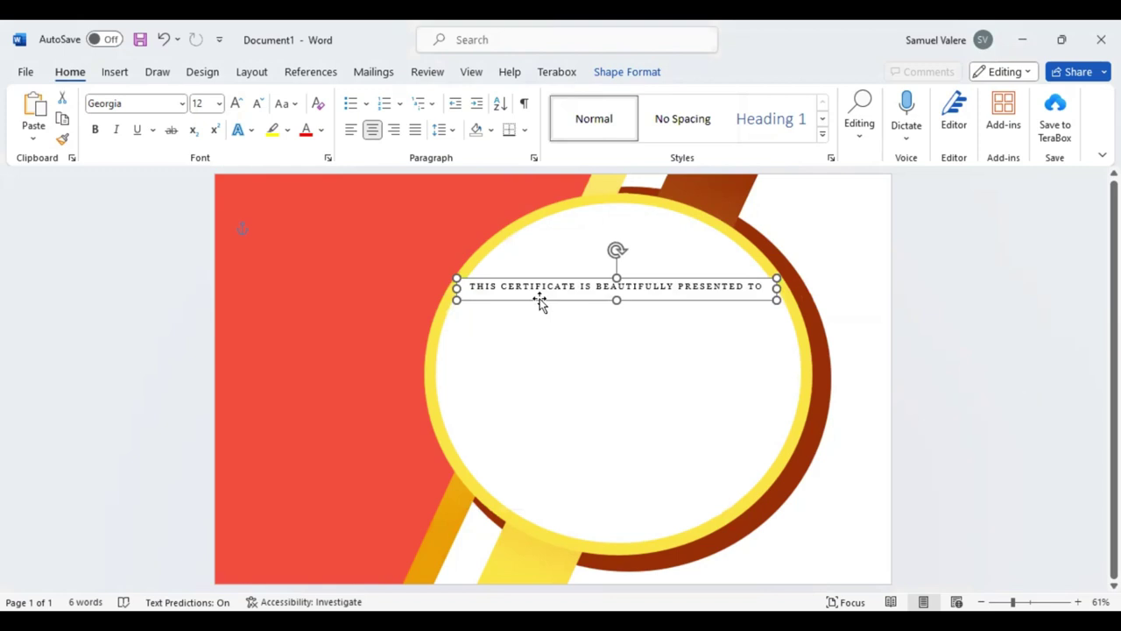
pyautogui.click(622, 73)
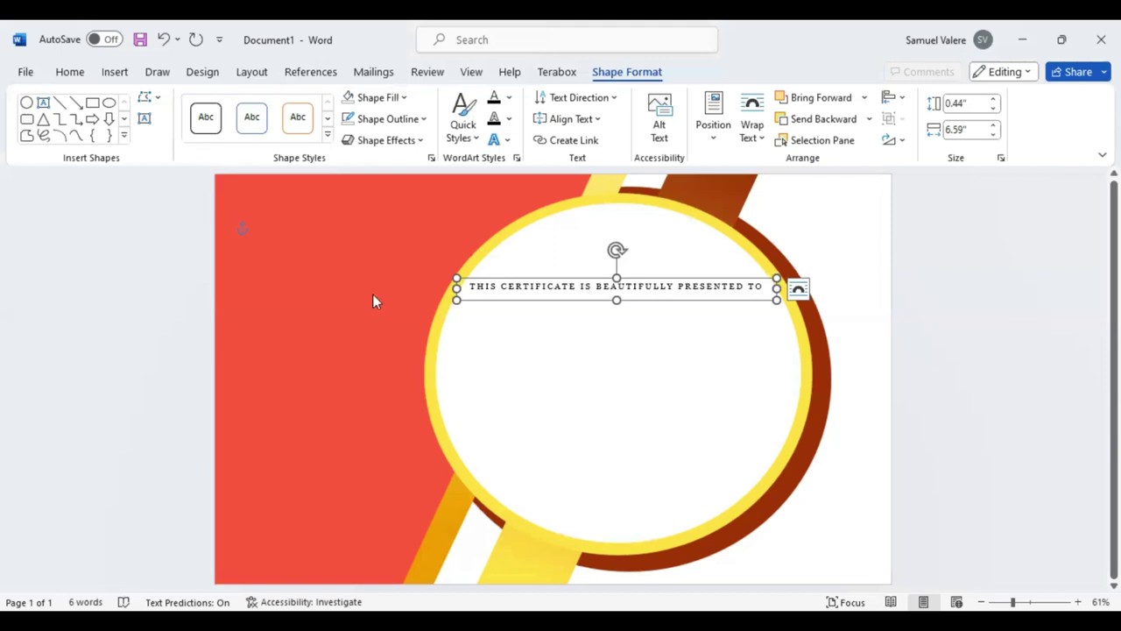
# Paste a copy of the text box and replace its text with 'Certificate'
pyautogui.hotkey('ctrl', 'v')
pyautogui.press('BackSpace')
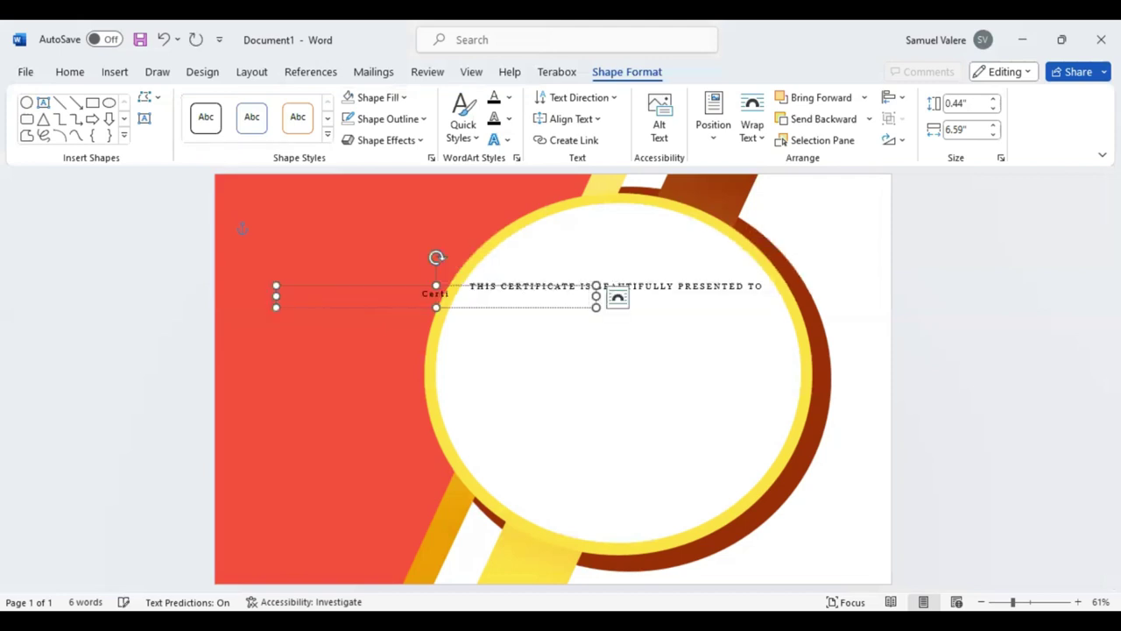
pyautogui.write('Certiv')
pyautogui.write('icate')
pyautogui.press('BackSpace')
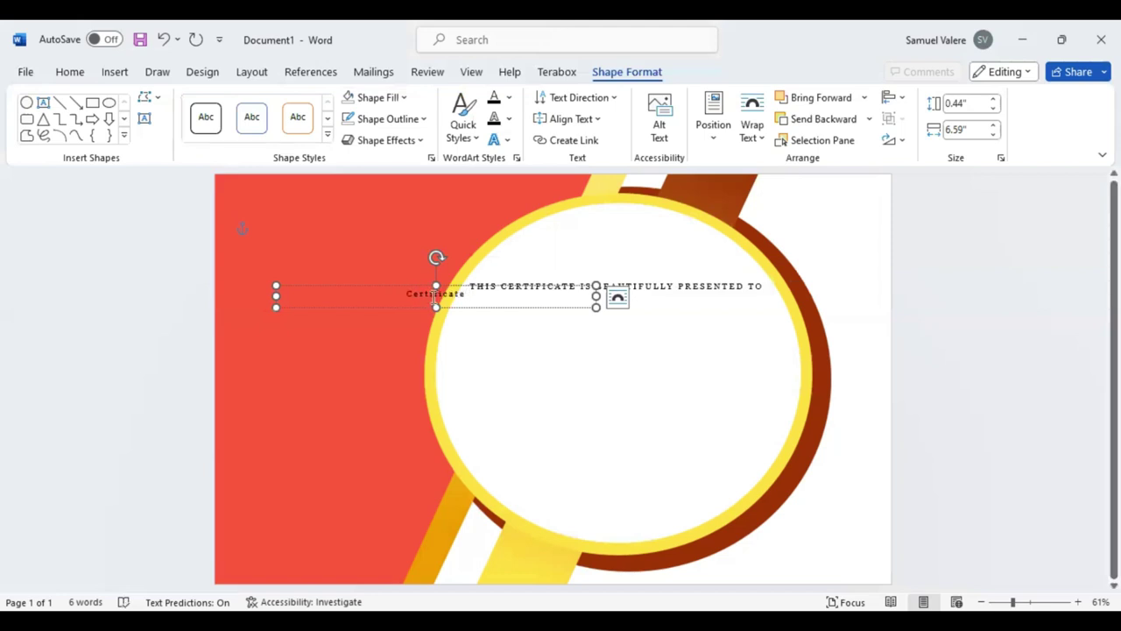
# Set 'Certificate' in capitals at 72 pt Georgia
pyautogui.hotkey('ctrl', 'a')
pyautogui.click(113, 72)
pyautogui.click(70, 74)
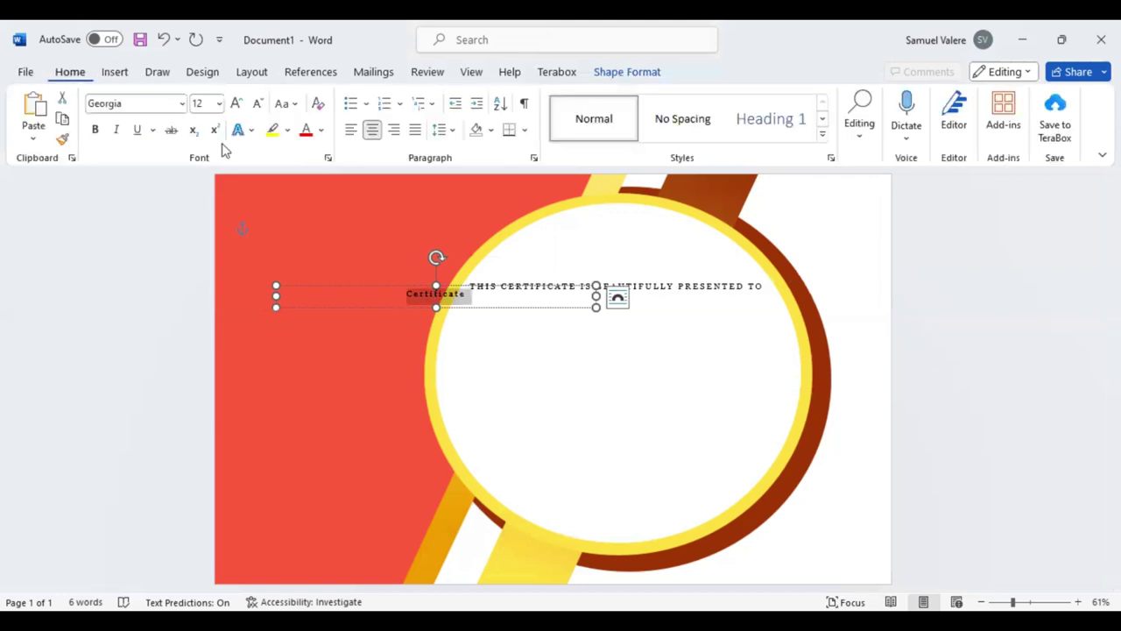
pyautogui.click(237, 103)
pyautogui.click(238, 104)
pyautogui.click(237, 104)
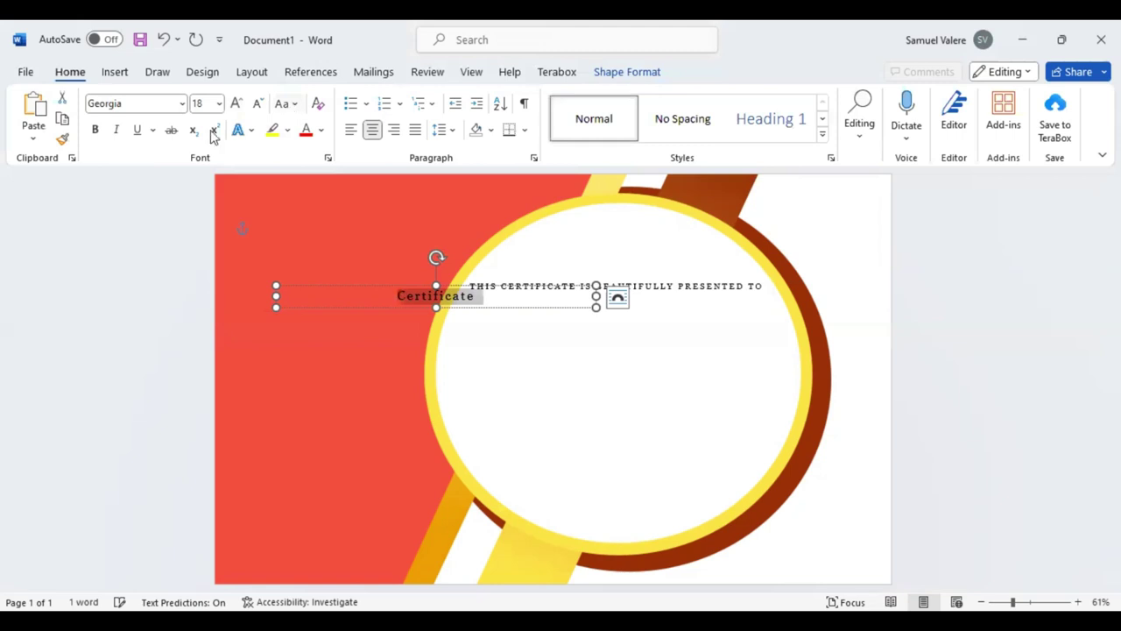
pyautogui.click(236, 103)
pyautogui.click(236, 103)
pyautogui.click(236, 103)
pyautogui.click(237, 103)
pyautogui.click(236, 104)
pyautogui.hotkey('ctrl', 'shift', 'a')
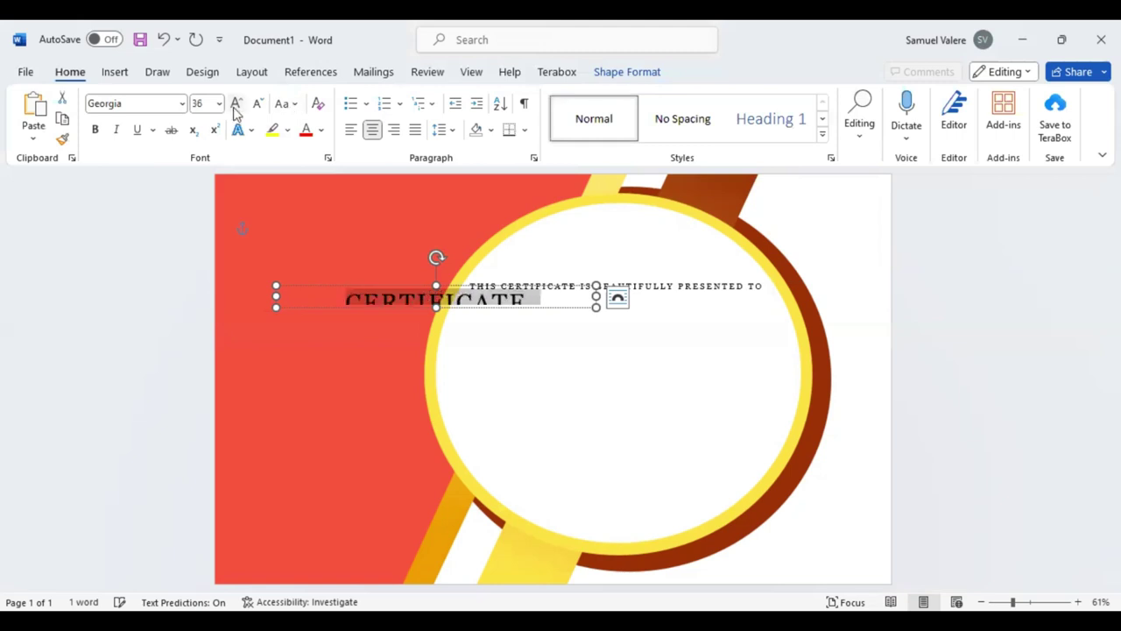
pyautogui.hotkey('ctrl', 'shift', '.')
pyautogui.hotkey('ctrl', 'shift', '.')
pyautogui.hotkey('ctrl', 'shift', '.')
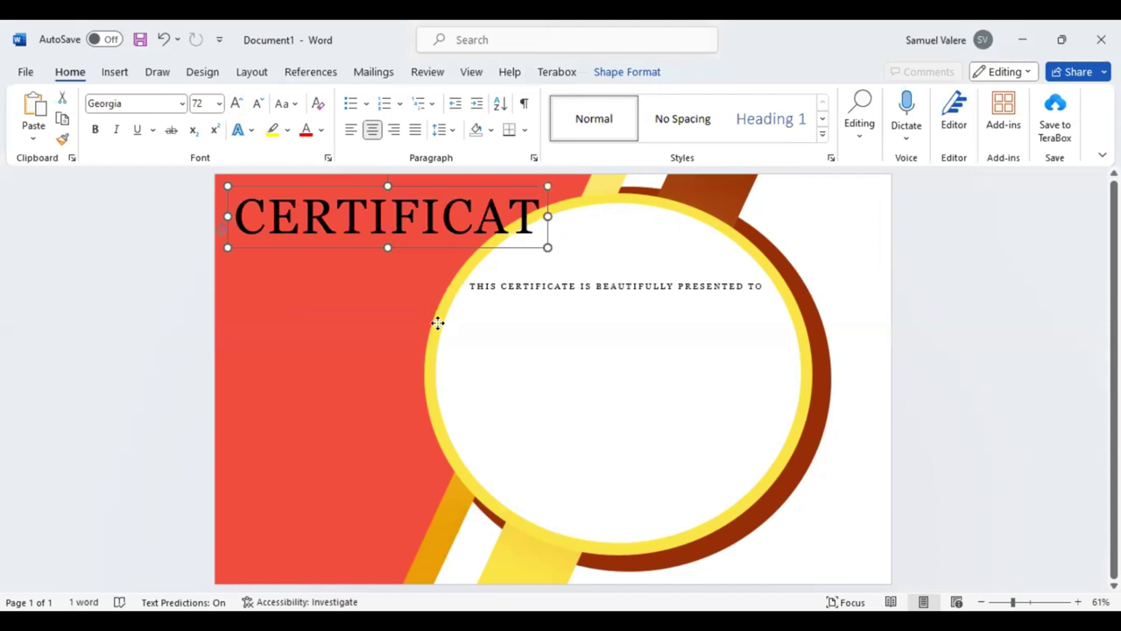
pyautogui.hotkey('ctrl', 'a')
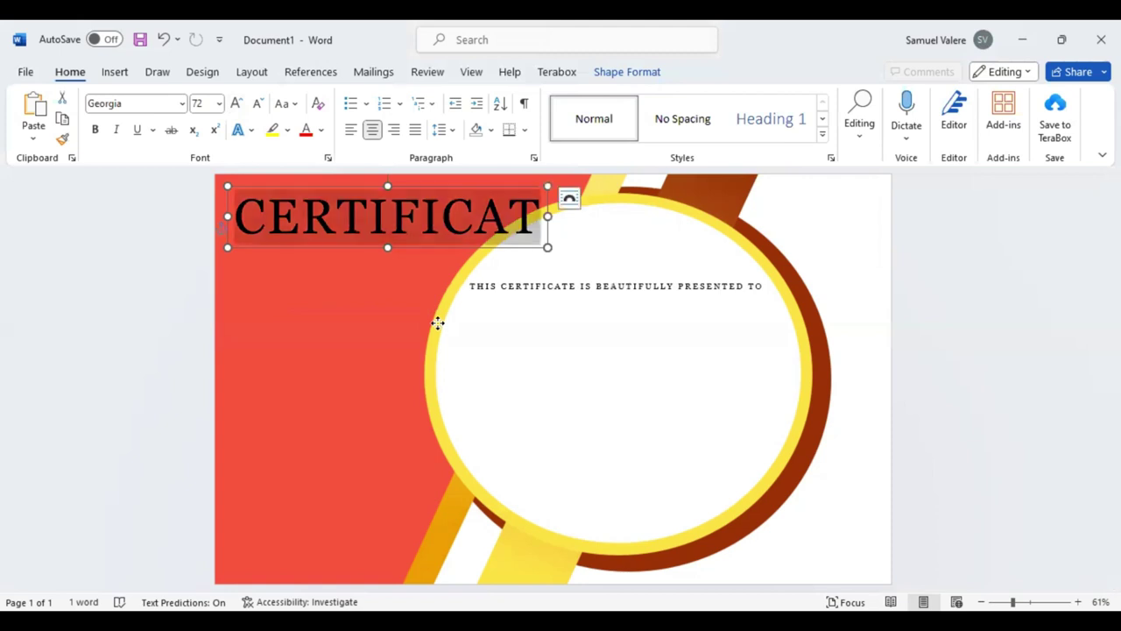
# Expand the CERTIFICATE title's letter spacing by 1.8 pt and set it to 60 pt
pyautogui.hotkey('ctrl', 'd')
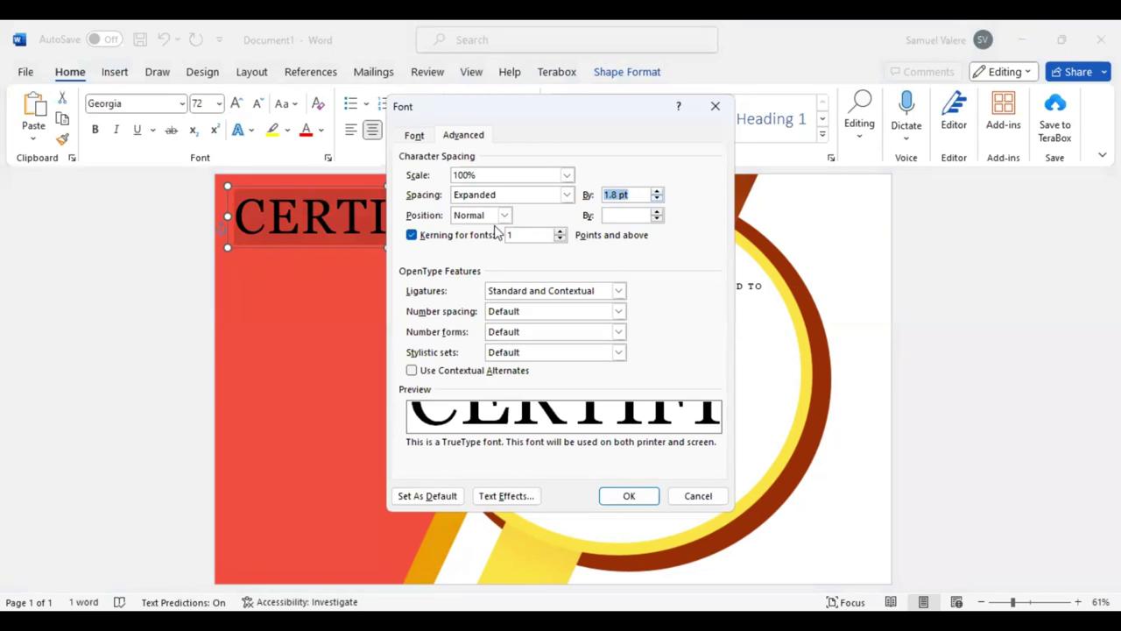
pyautogui.press('Return')
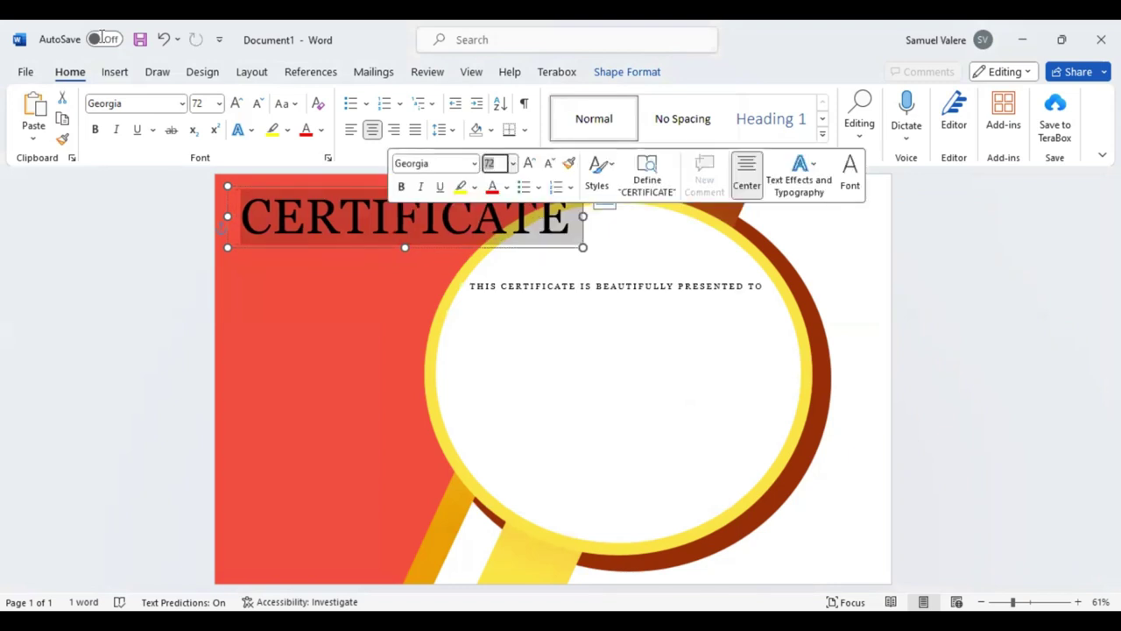
pyautogui.write('60')
pyautogui.press('Return')
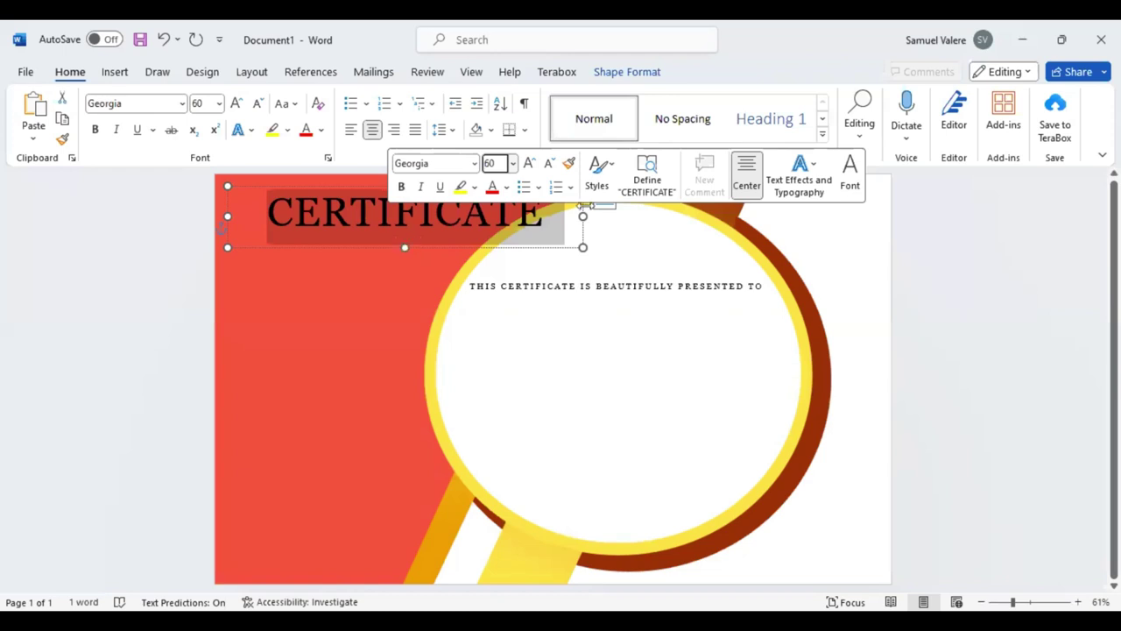
# Shrink the title box to fit the word and move it into the red panel's top-left corner
pyautogui.moveTo(581, 206); pyautogui.dragTo(531, 210)
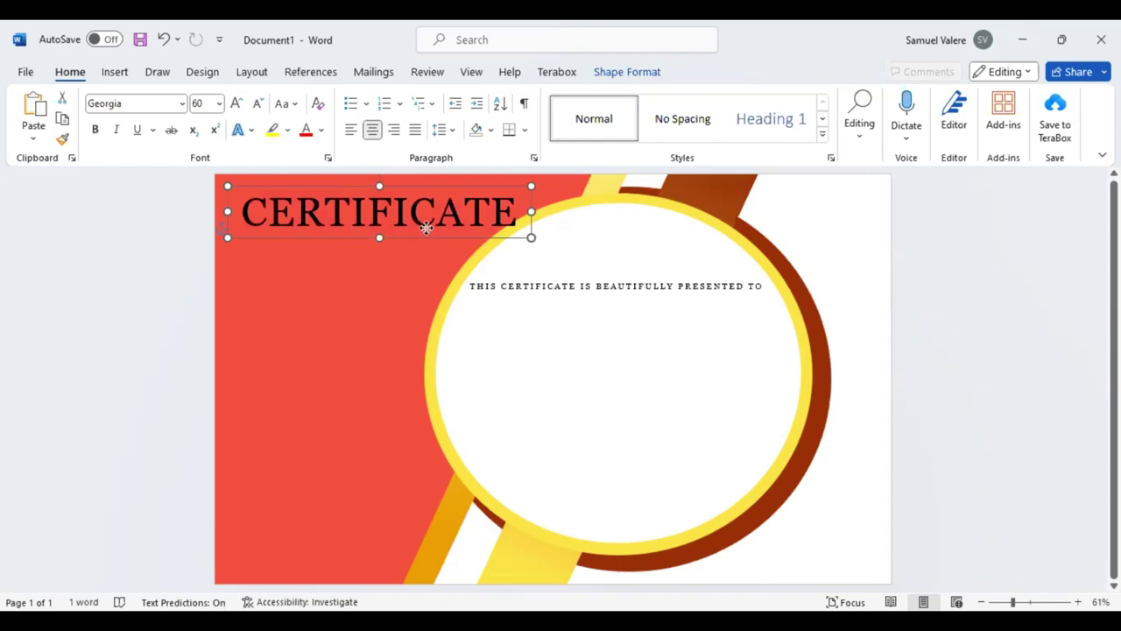
pyautogui.moveTo(426, 235); pyautogui.dragTo(421, 227)
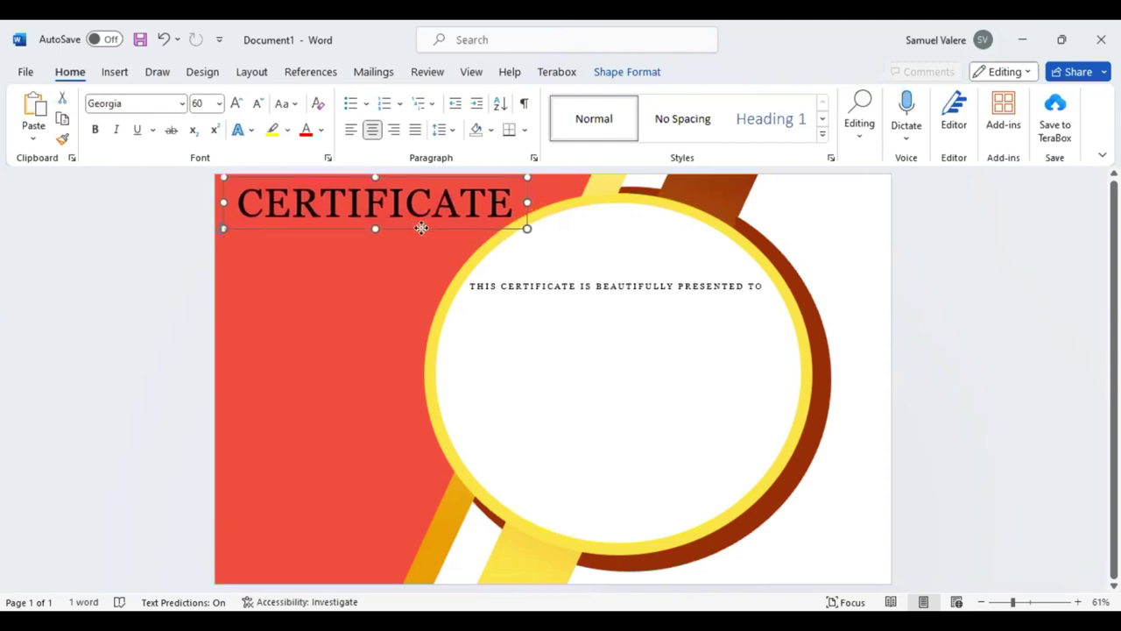
pyautogui.moveTo(421, 227); pyautogui.dragTo(421, 226)
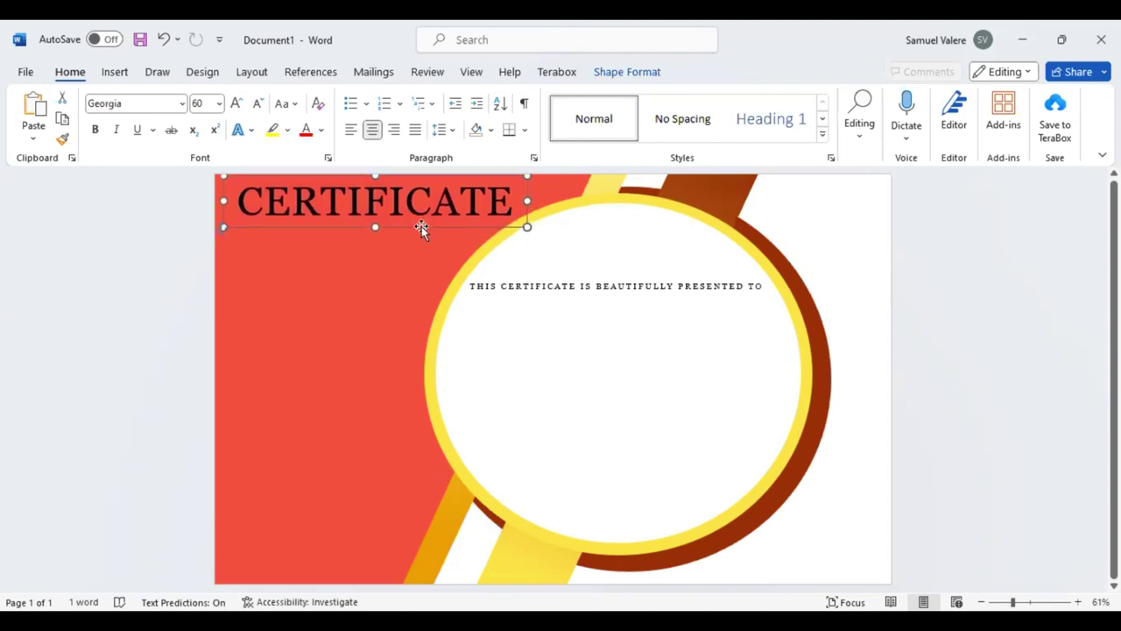
pyautogui.press('Left')
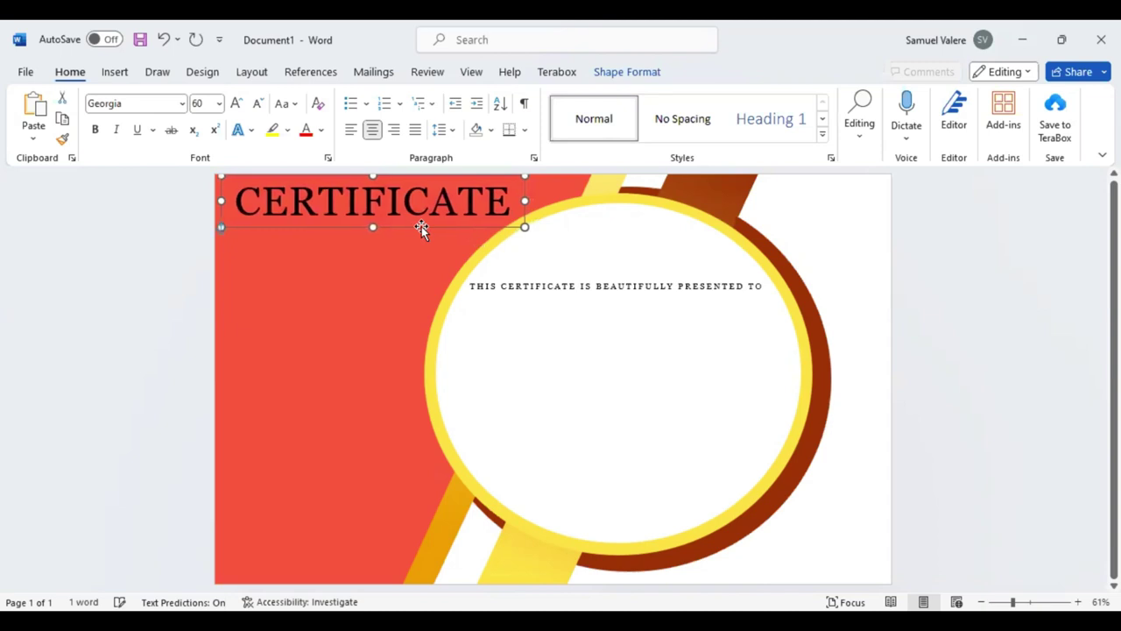
# Make CERTIFICATE white and add an 'Of Achievement' subtitle box below it at 36 pt
pyautogui.hotkey('ctrl', 'a')
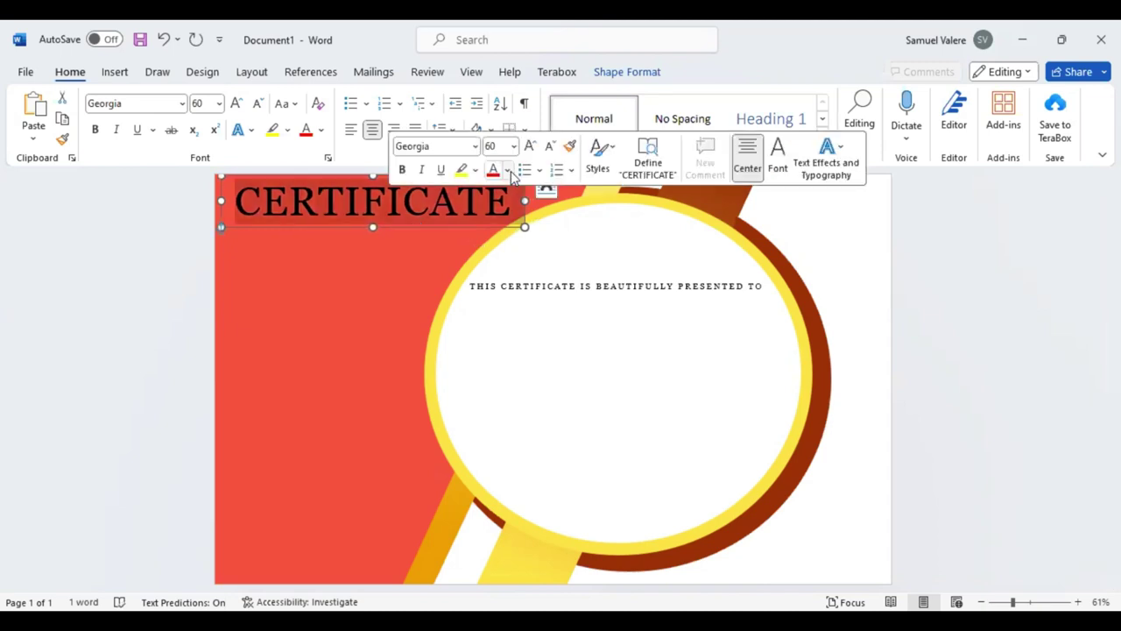
pyautogui.click(508, 171)
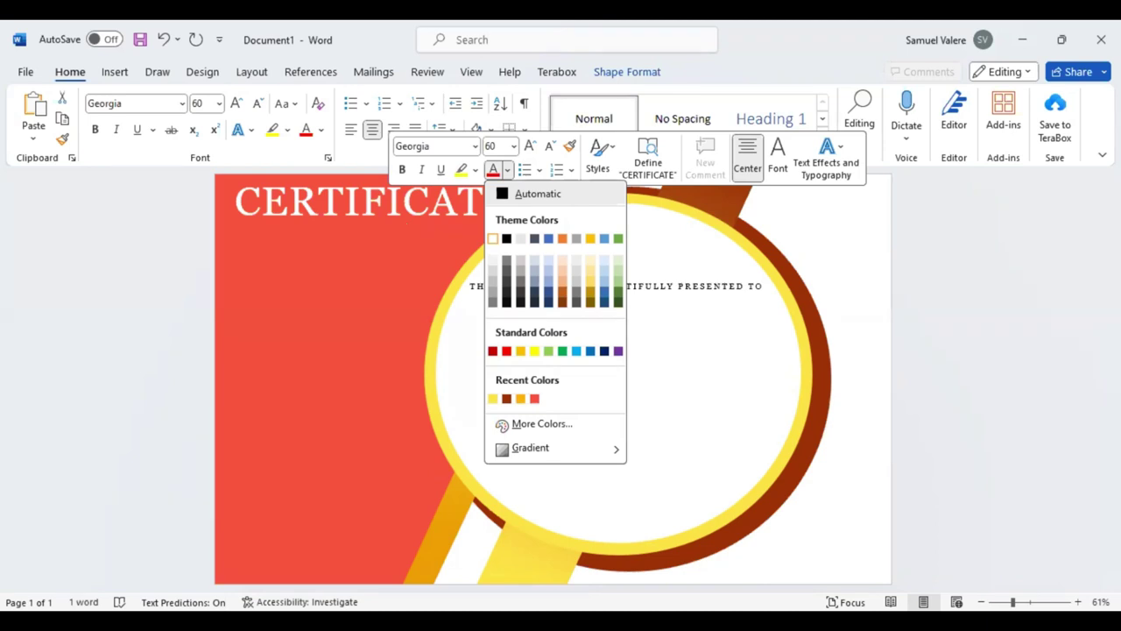
pyautogui.write('OfAc')
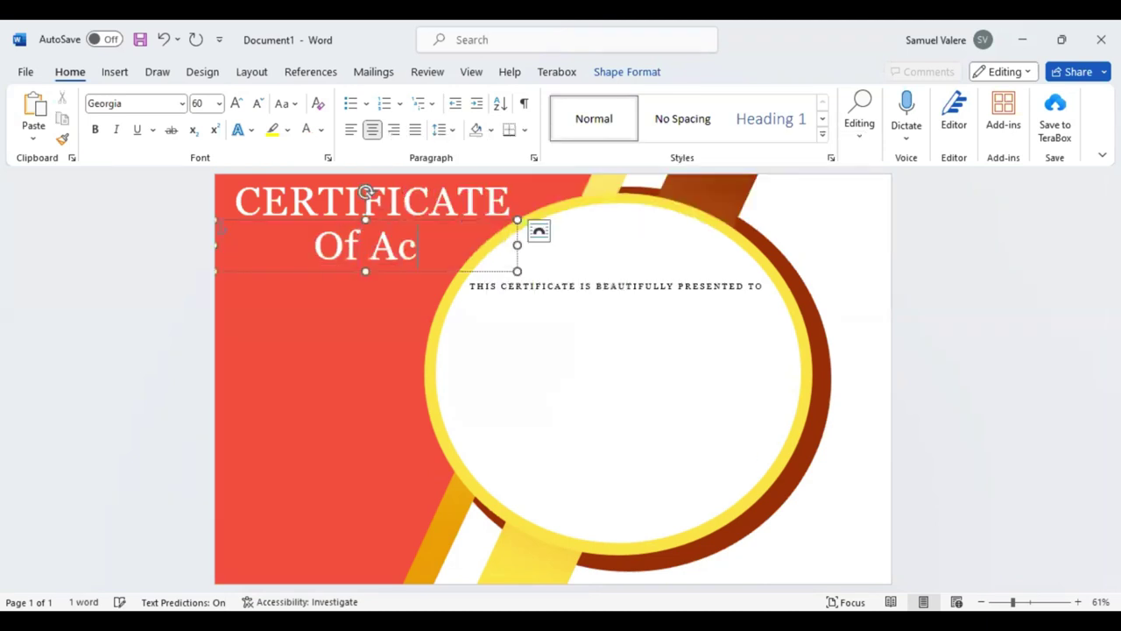
pyautogui.write('hieve')
pyautogui.press('BackSpace')
pyautogui.press('BackSpace')
pyautogui.press('BackSpace')
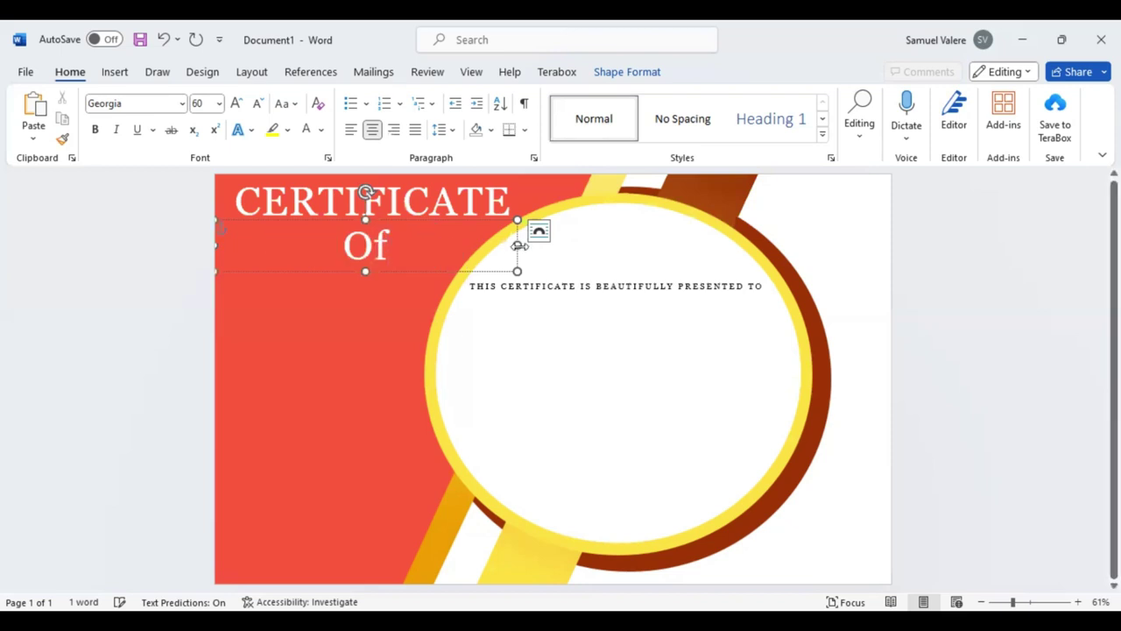
pyautogui.moveTo(550, 244); pyautogui.dragTo(551, 243)
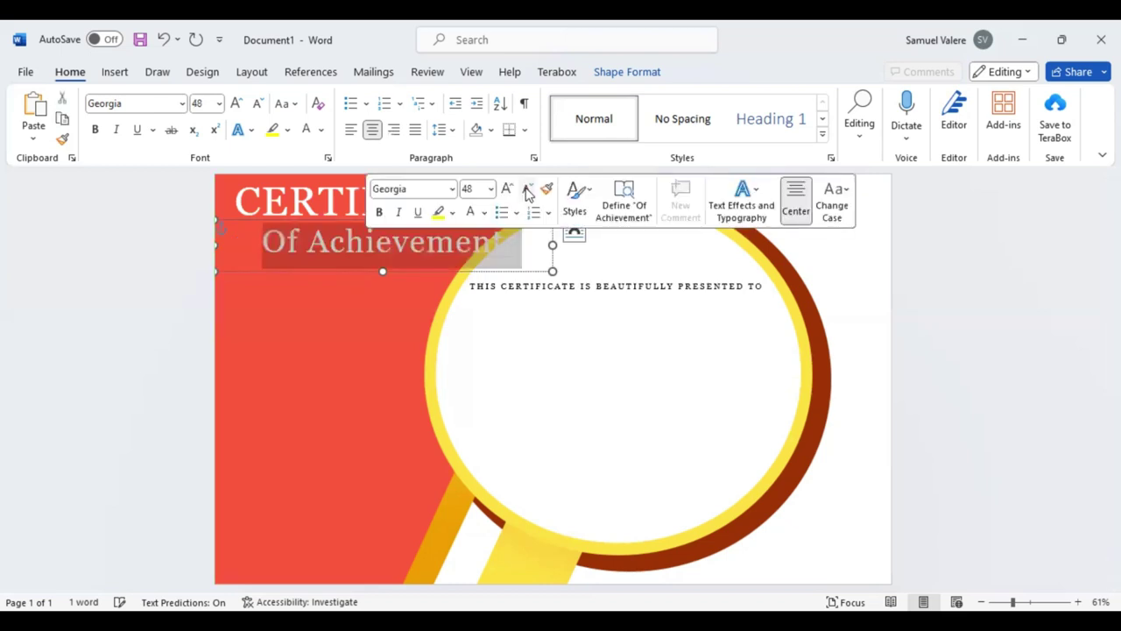
pyautogui.click(528, 192)
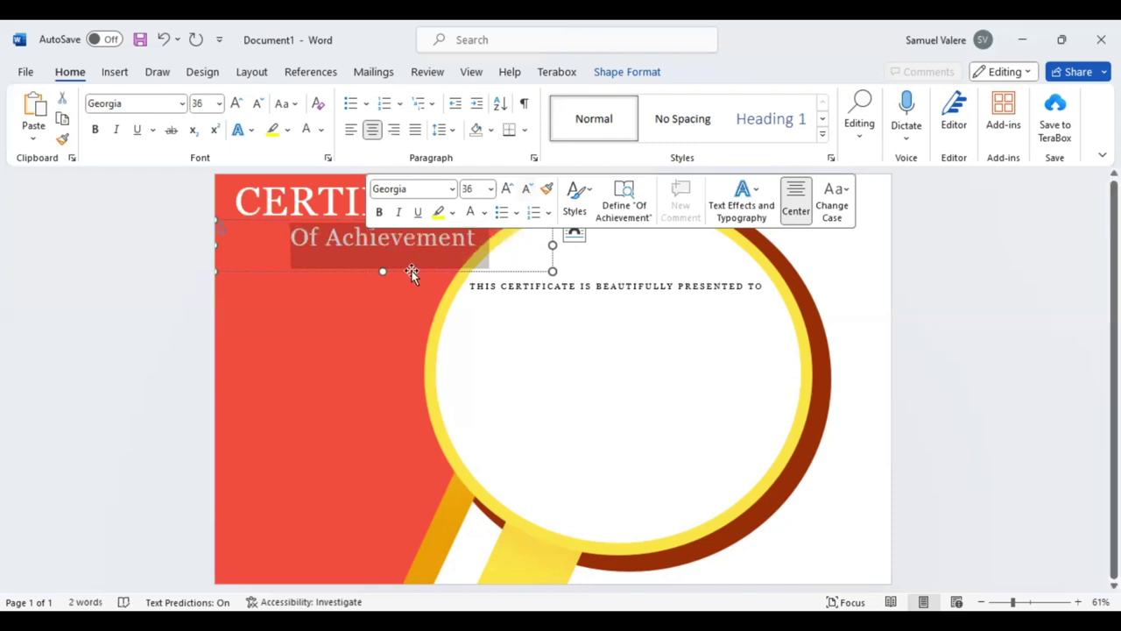
pyautogui.click(410, 271)
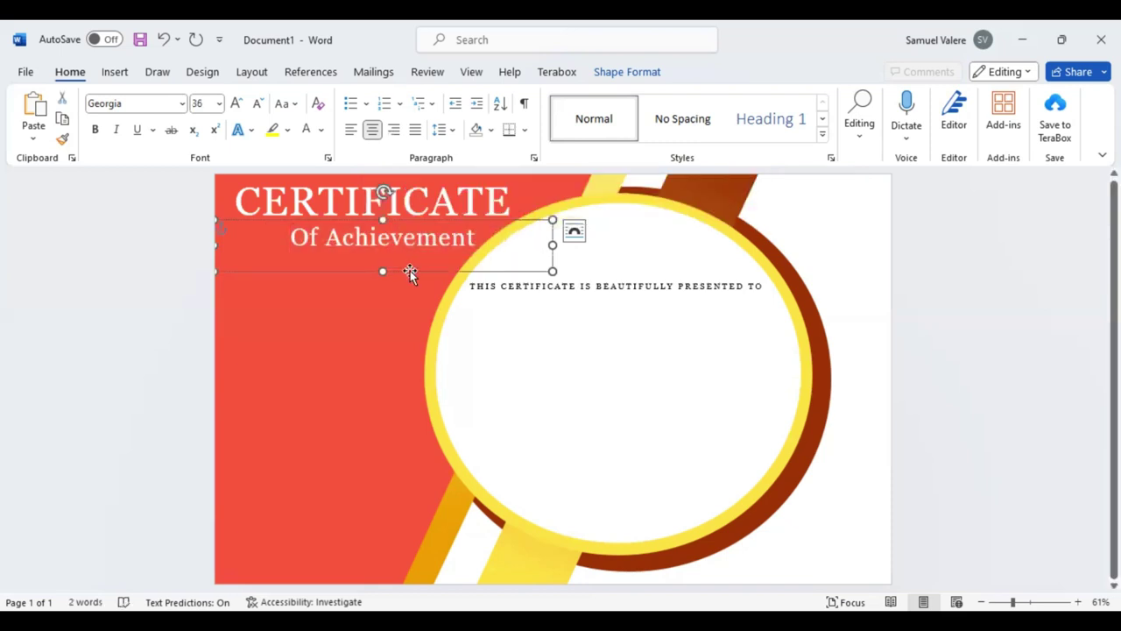
# Set 'Achievement' in small capitals and change 'Of' to lowercase 'of'
pyautogui.doubleClick(405, 237)
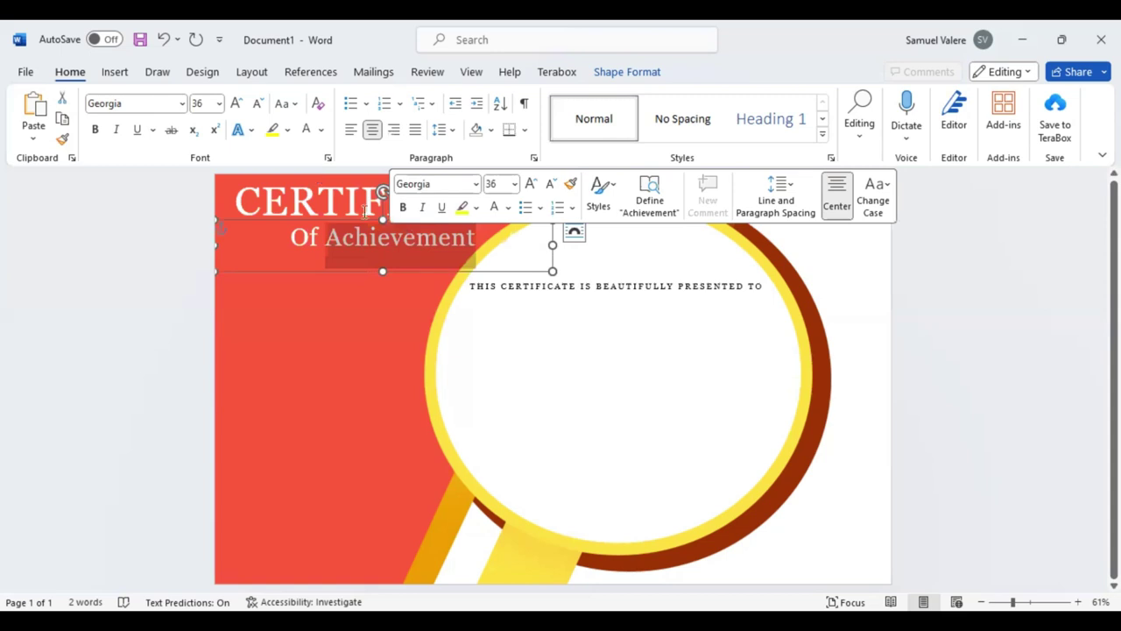
pyautogui.click(260, 105)
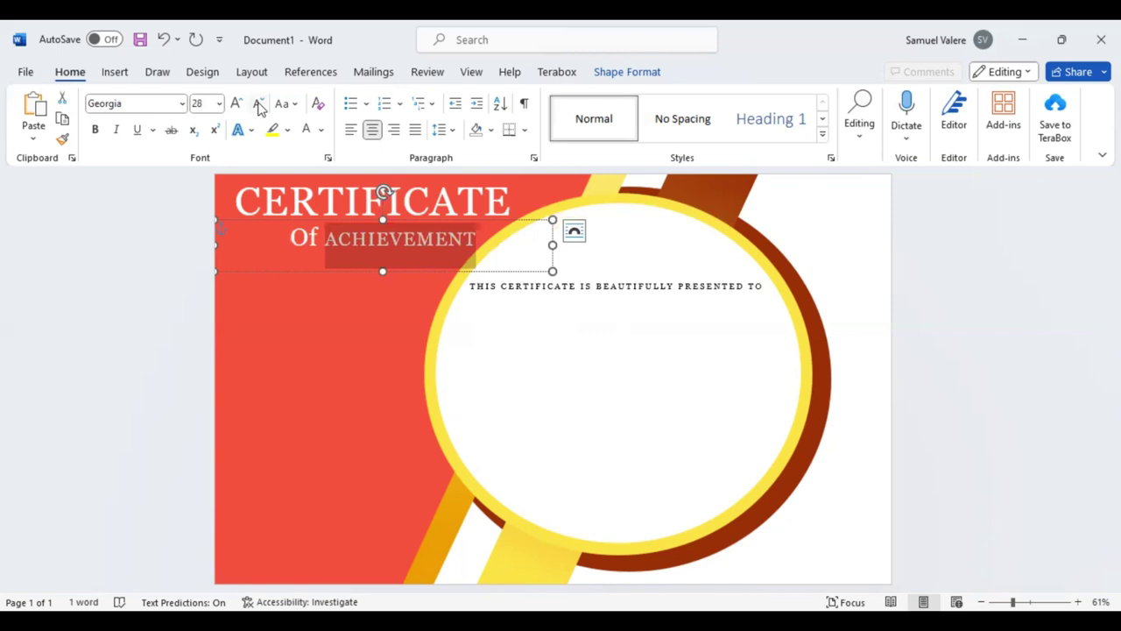
pyautogui.press('Left')
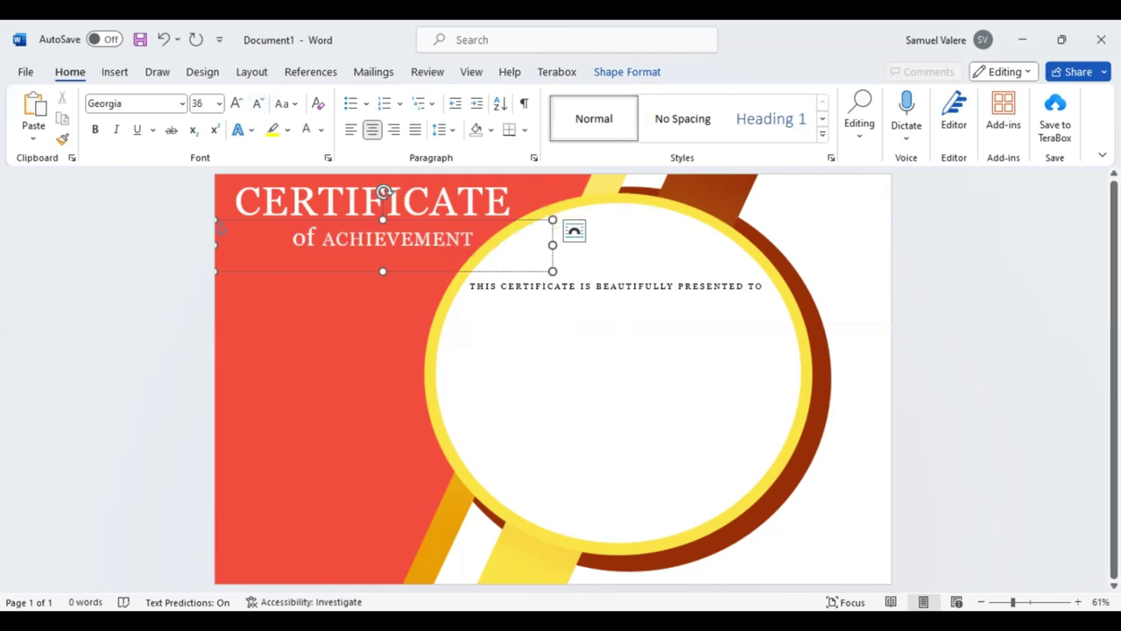
# Resize the subtitle box snugly under the title and reduce ACHIEVEMENT to 26 pt
pyautogui.moveTo(553, 245); pyautogui.dragTo(446, 245)
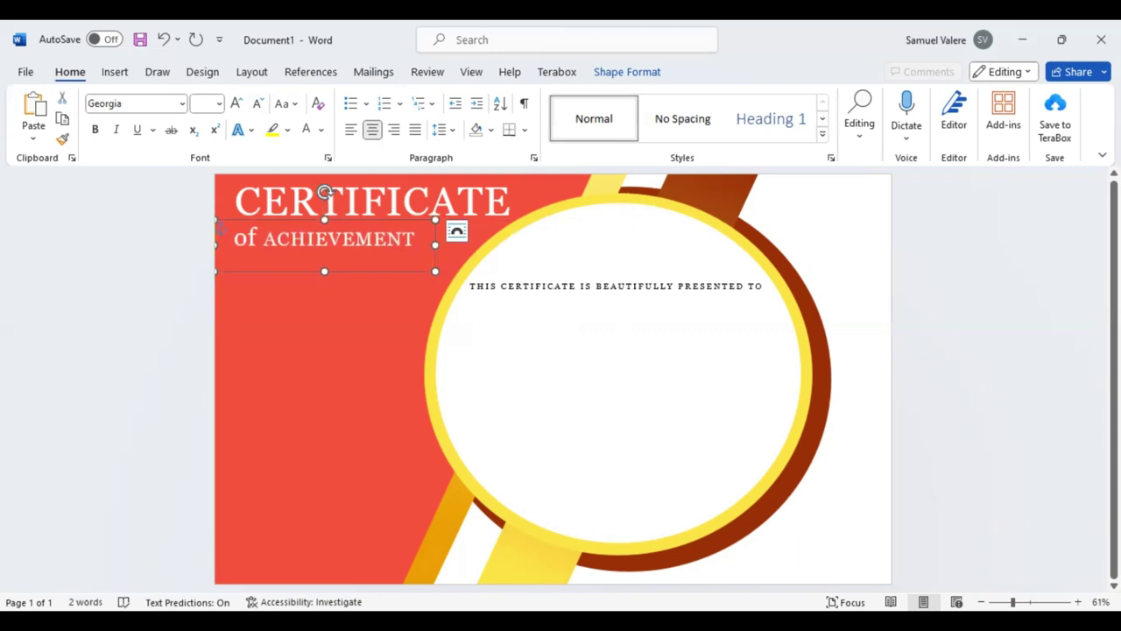
pyautogui.moveTo(324, 271); pyautogui.dragTo(324, 252)
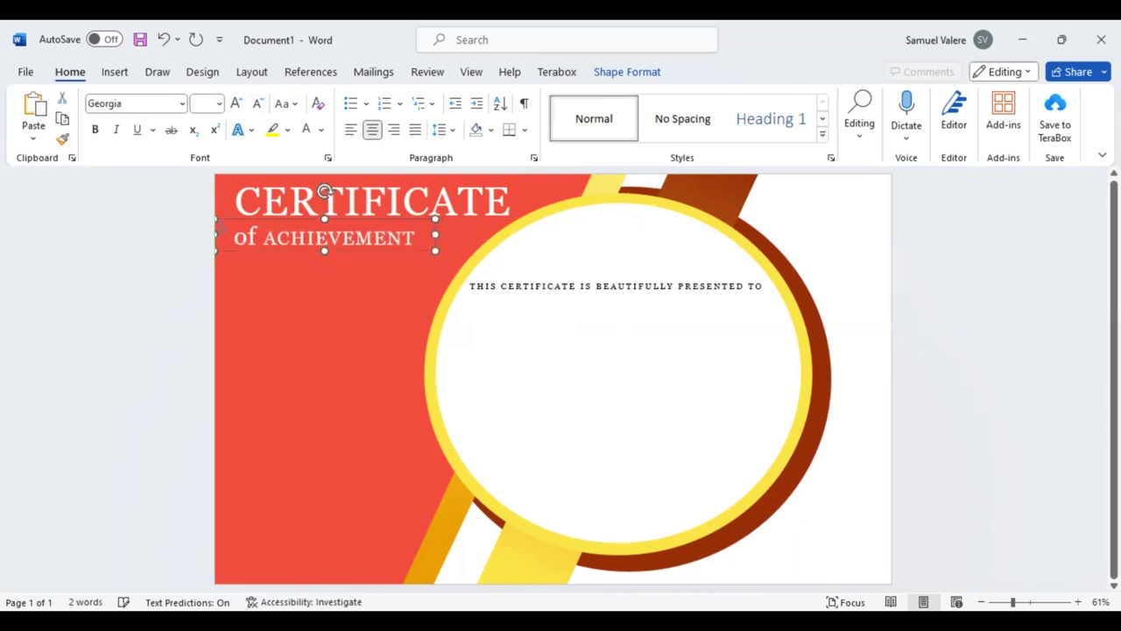
pyautogui.press('Up')
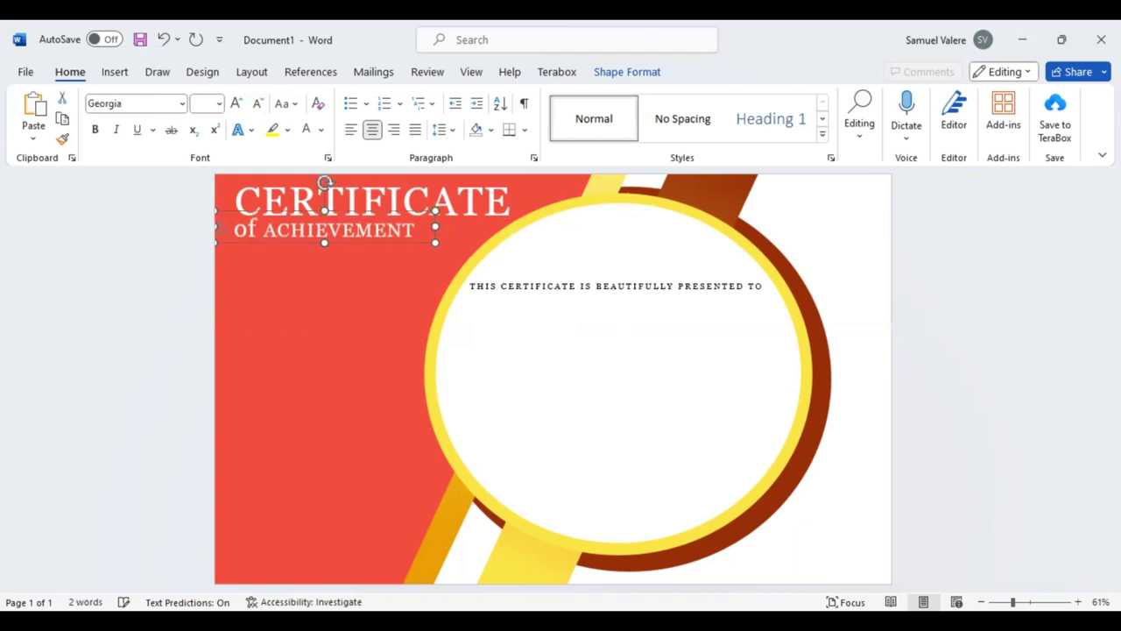
pyautogui.hotkey('ctrl', 'Down')
pyautogui.hotkey('ctrl', 'Down')
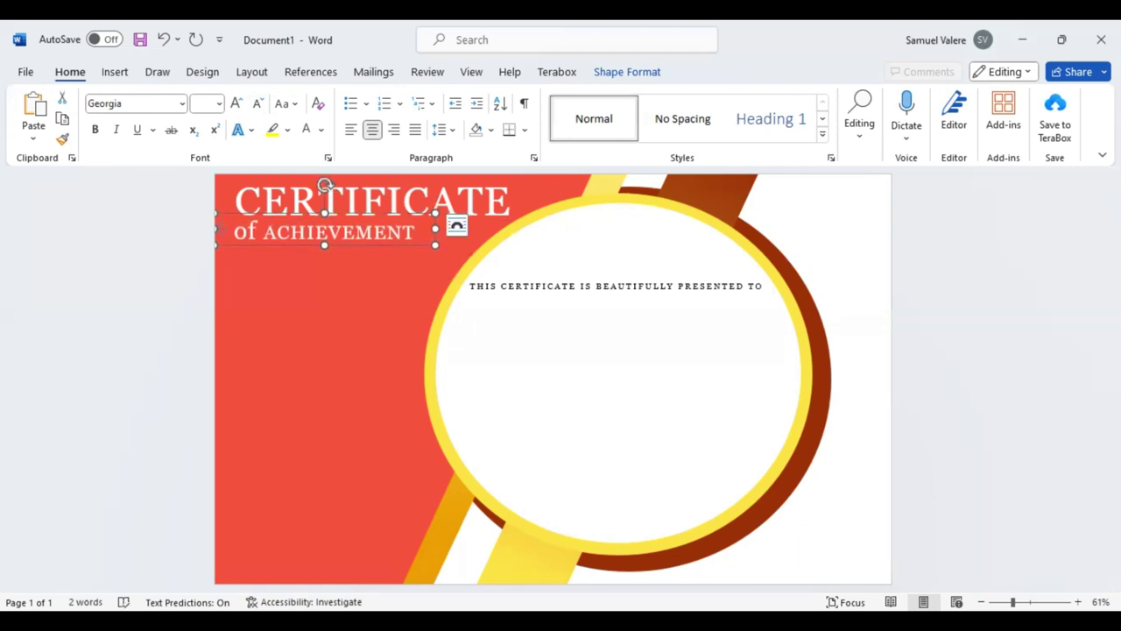
pyautogui.hotkey('ctrl', 'Down')
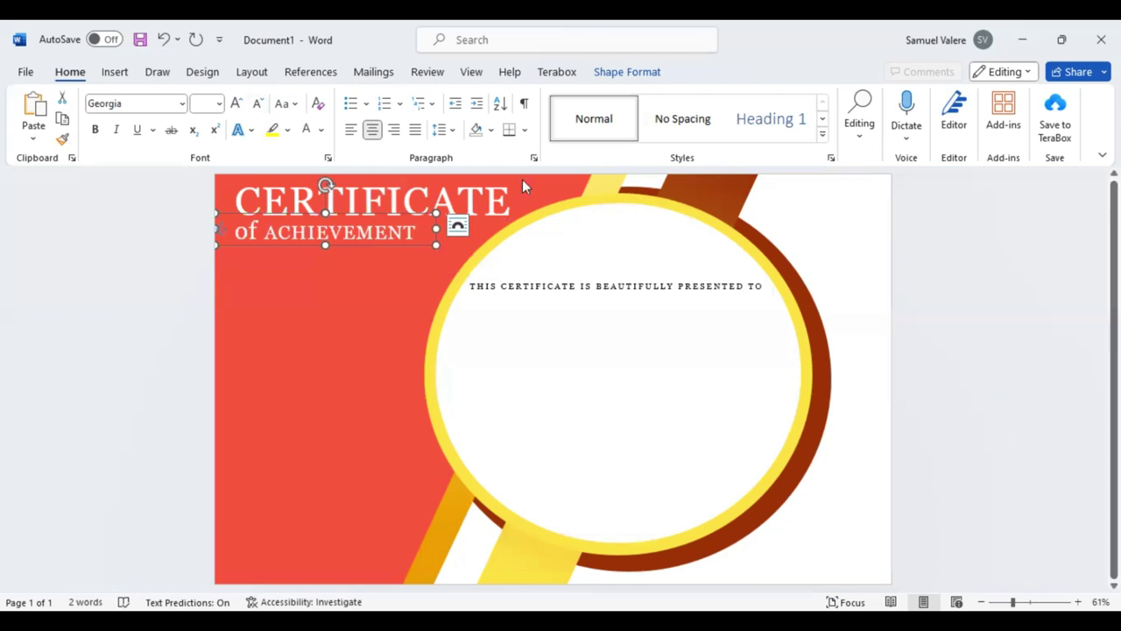
pyautogui.click(343, 247)
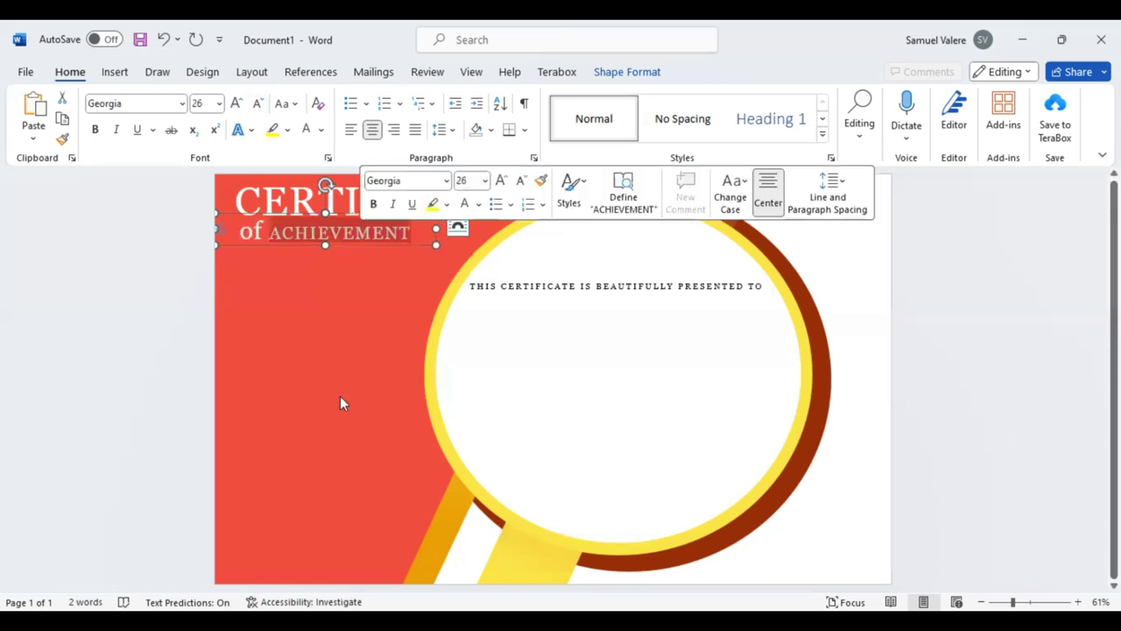
pyautogui.hotkey('ctrl', '[')
pyautogui.hotkey('ctrl', '[')
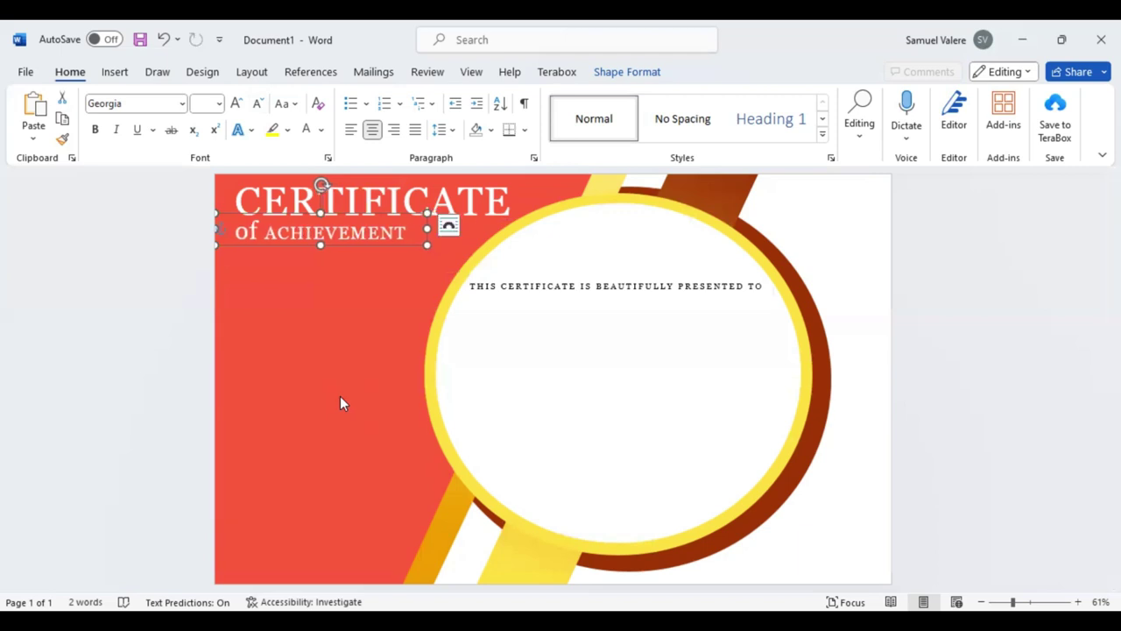
# Draw a text box below the heading line and type the recipient's name
pyautogui.click(116, 75)
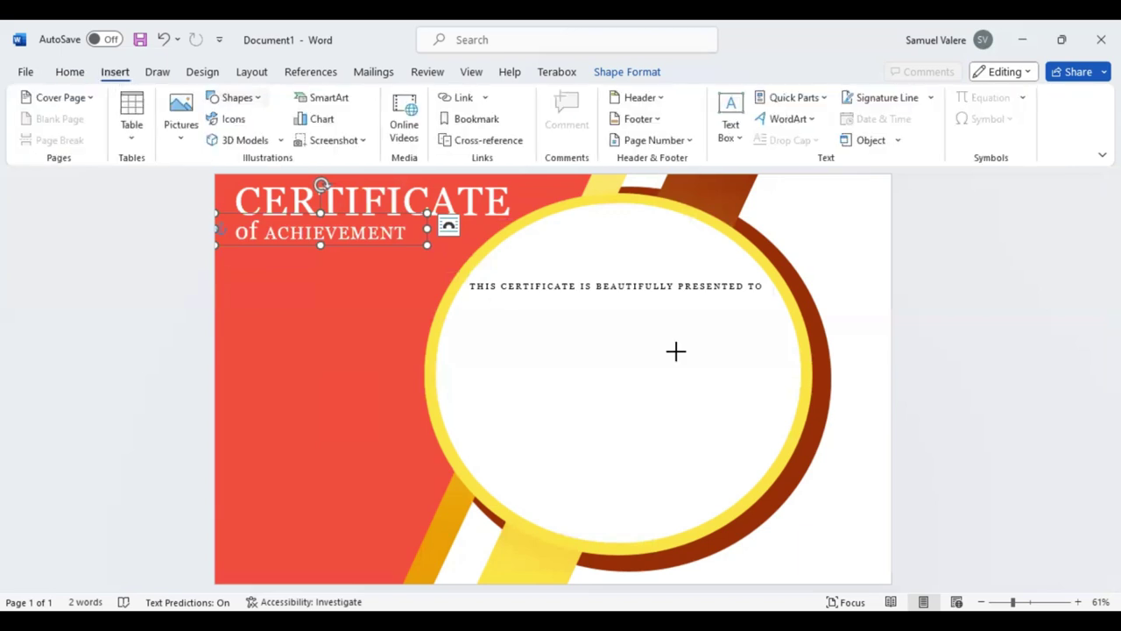
pyautogui.moveTo(498, 316); pyautogui.dragTo(740, 374)
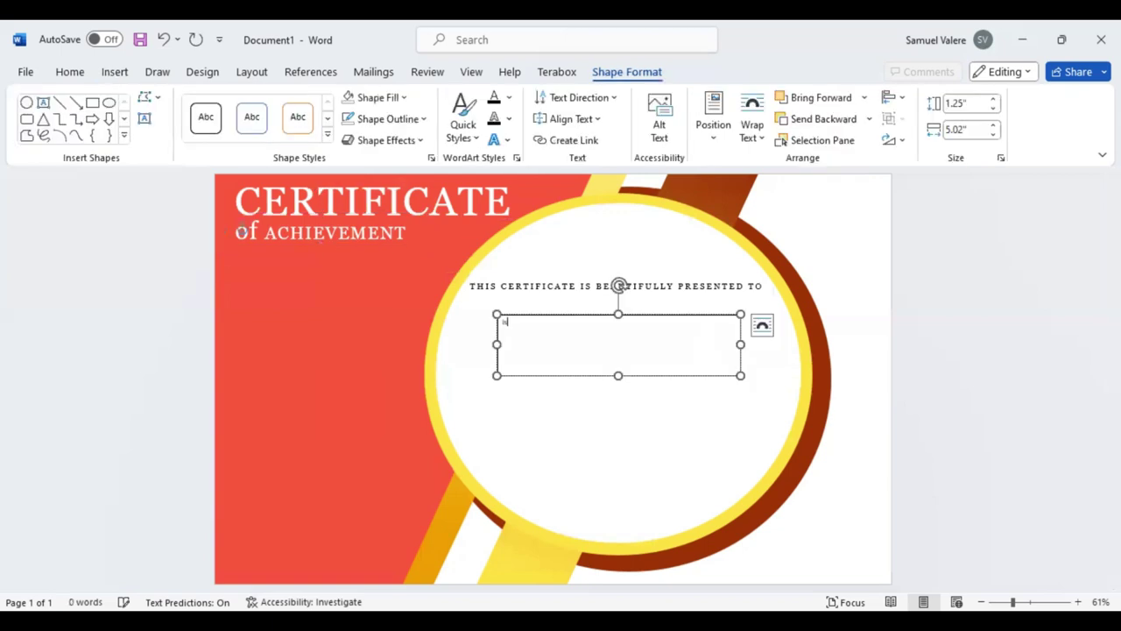
pyautogui.write('lesl')
pyautogui.write('ene Si')
pyautogui.write('meon')
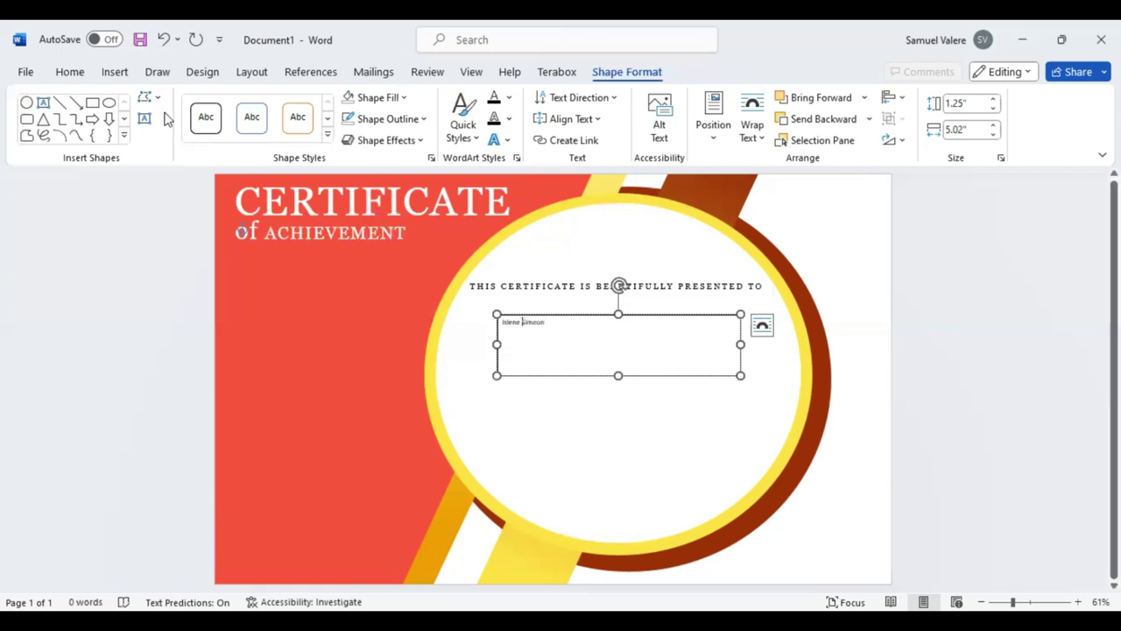
pyautogui.hotkey('ctrl', 'a')
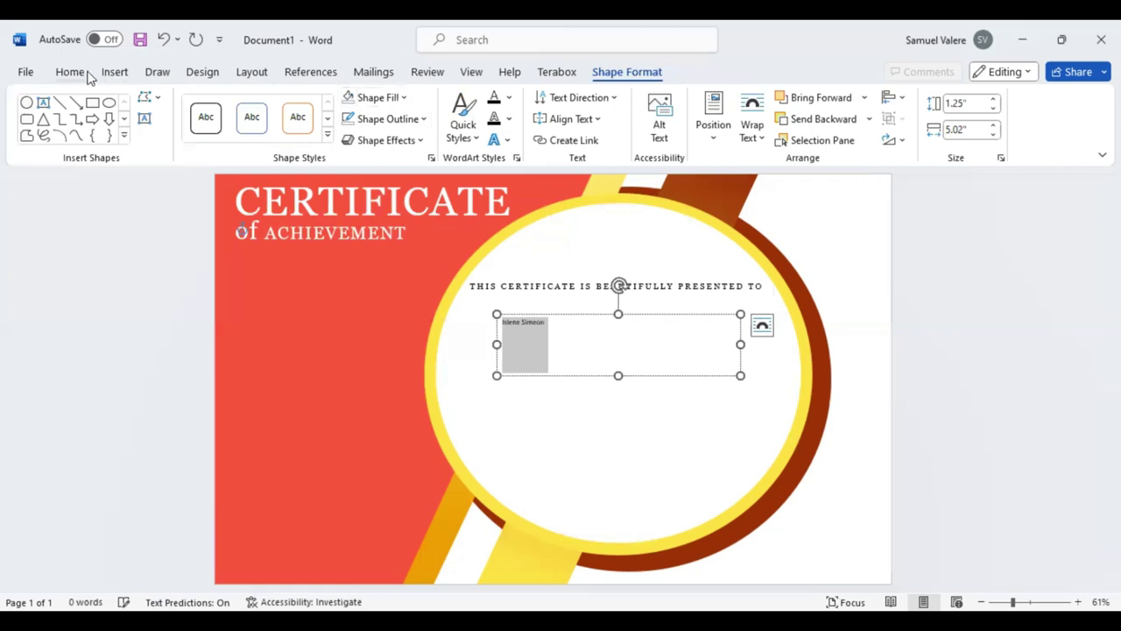
# Enlarge the name to 28 pt, centre it, and set it in Palace Script MT
pyautogui.hotkey('alt', 'h')
pyautogui.click(236, 103)
pyautogui.click(237, 103)
pyautogui.click(236, 103)
pyautogui.click(236, 103)
pyautogui.click(237, 104)
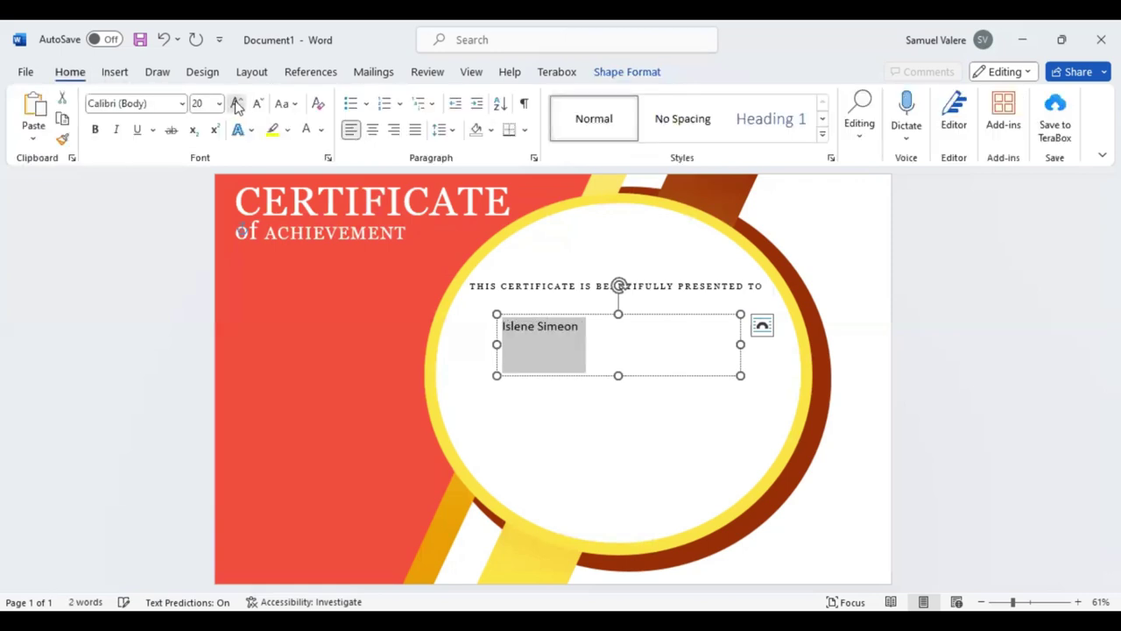
pyautogui.click(236, 104)
pyautogui.click(236, 103)
pyautogui.click(237, 104)
pyautogui.click(236, 103)
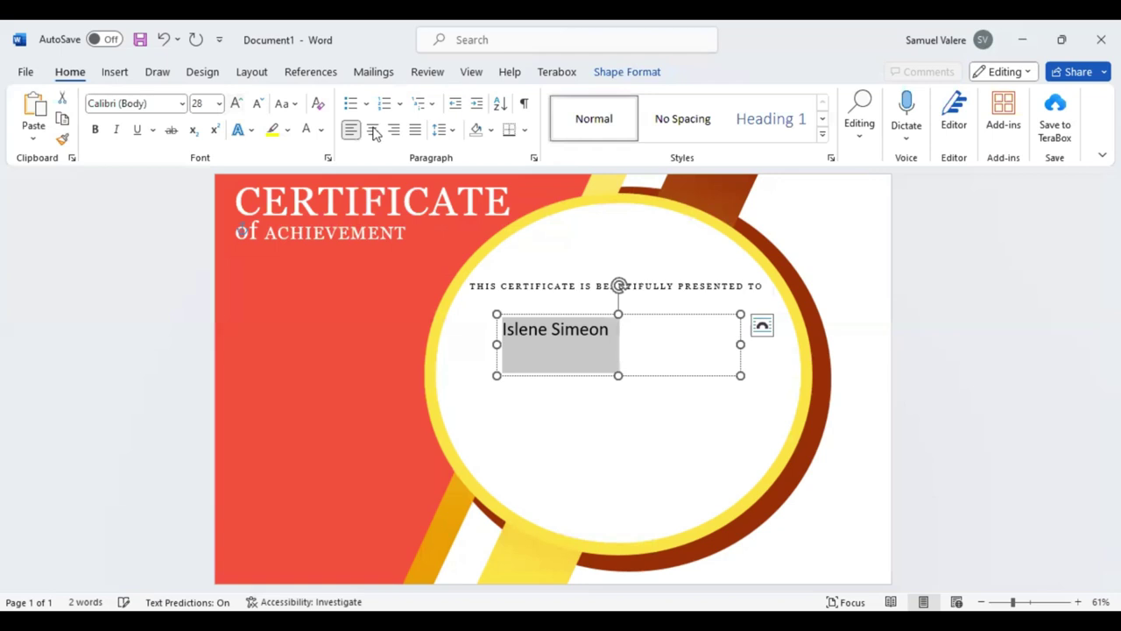
pyautogui.click(372, 129)
pyautogui.click(588, 330)
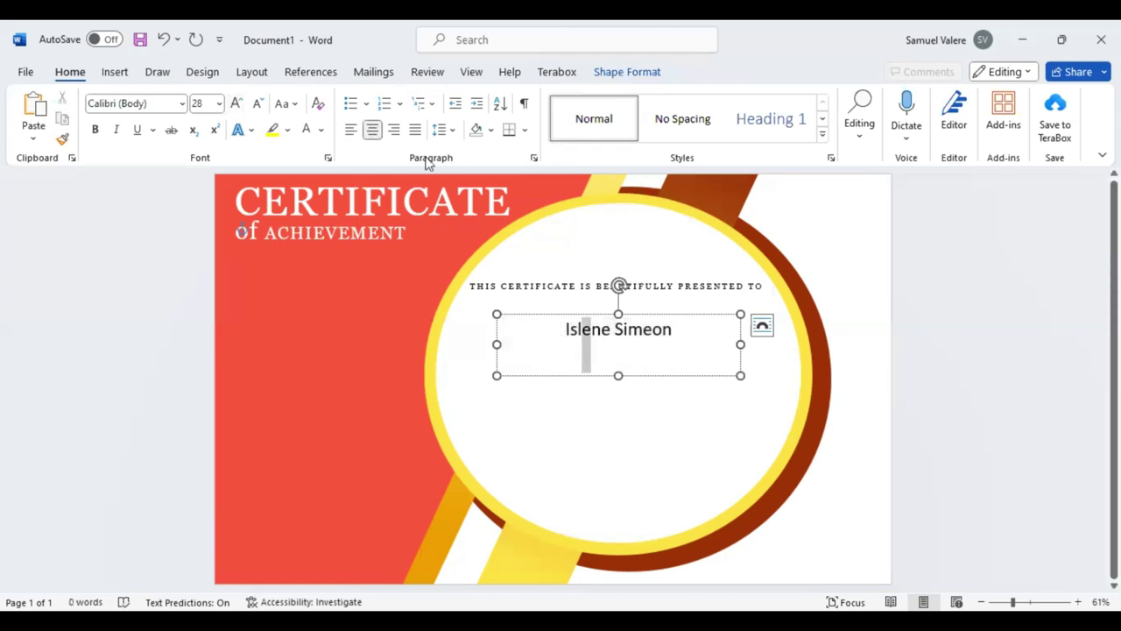
pyautogui.scroll(-1, 1011, 131)
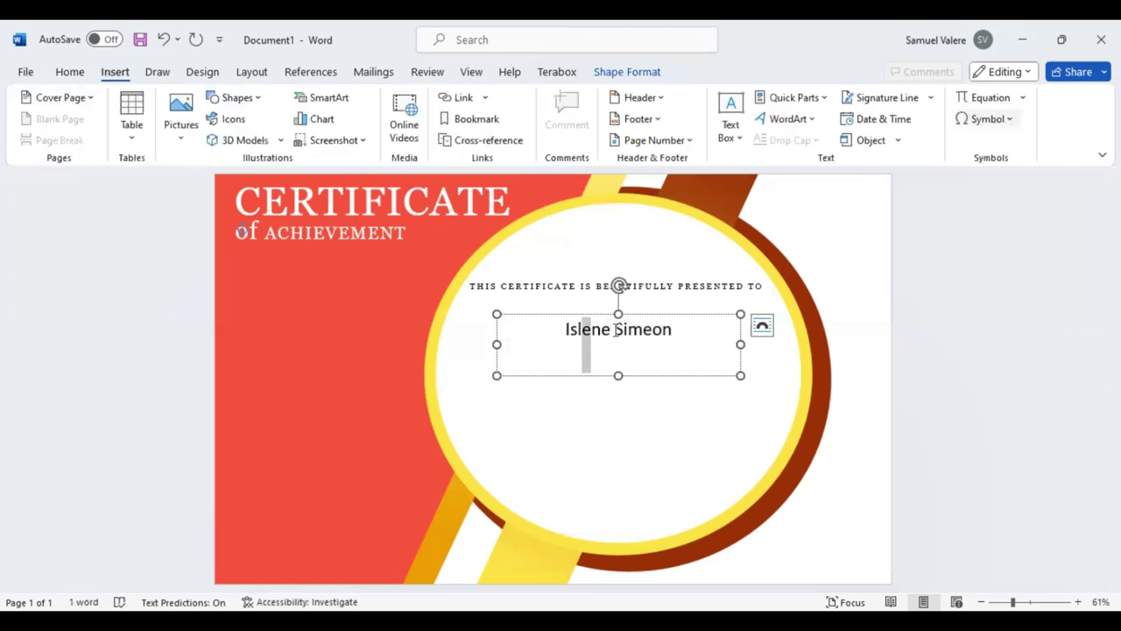
pyautogui.click(70, 73)
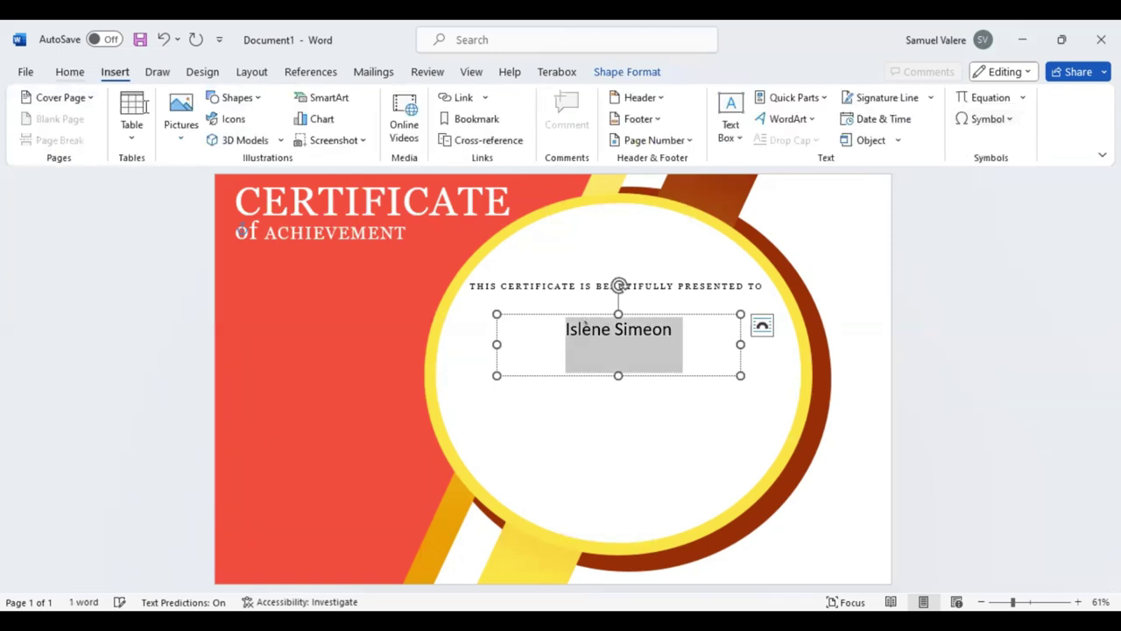
pyautogui.click(145, 105)
pyautogui.write('Palace Script MT')
pyautogui.press('Return')
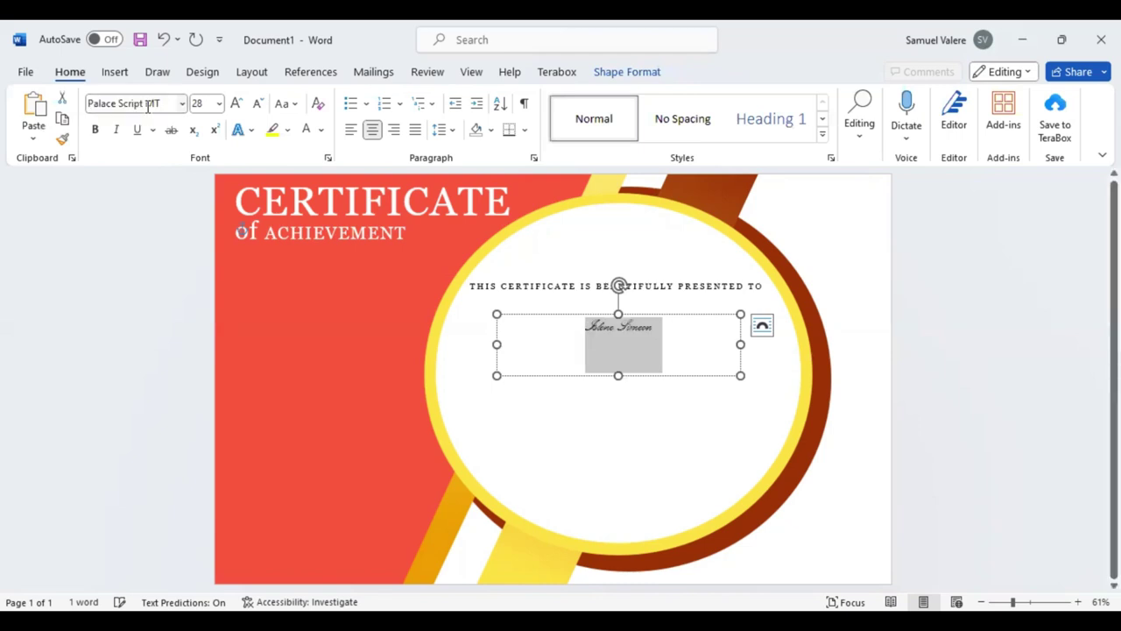
# Enlarge the script name to 130 pt and move its box just below the presented-to line
pyautogui.click(235, 104)
pyautogui.click(234, 104)
pyautogui.click(235, 105)
pyautogui.click(235, 105)
pyautogui.click(235, 104)
pyautogui.click(234, 104)
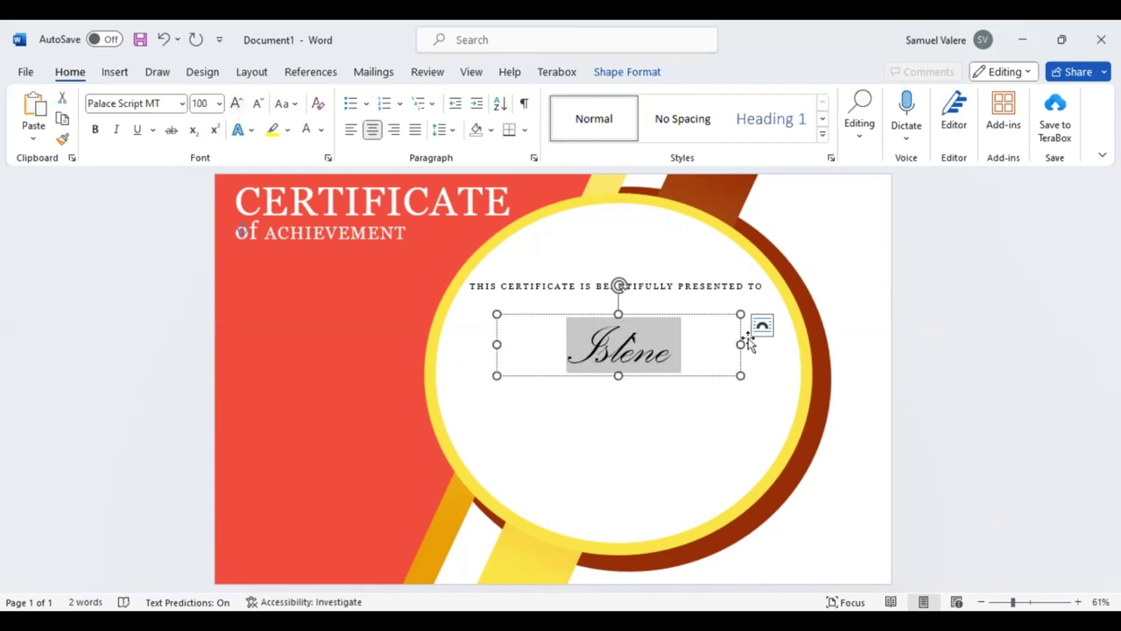
pyautogui.hotkey('ctrl', 'shift', '.')
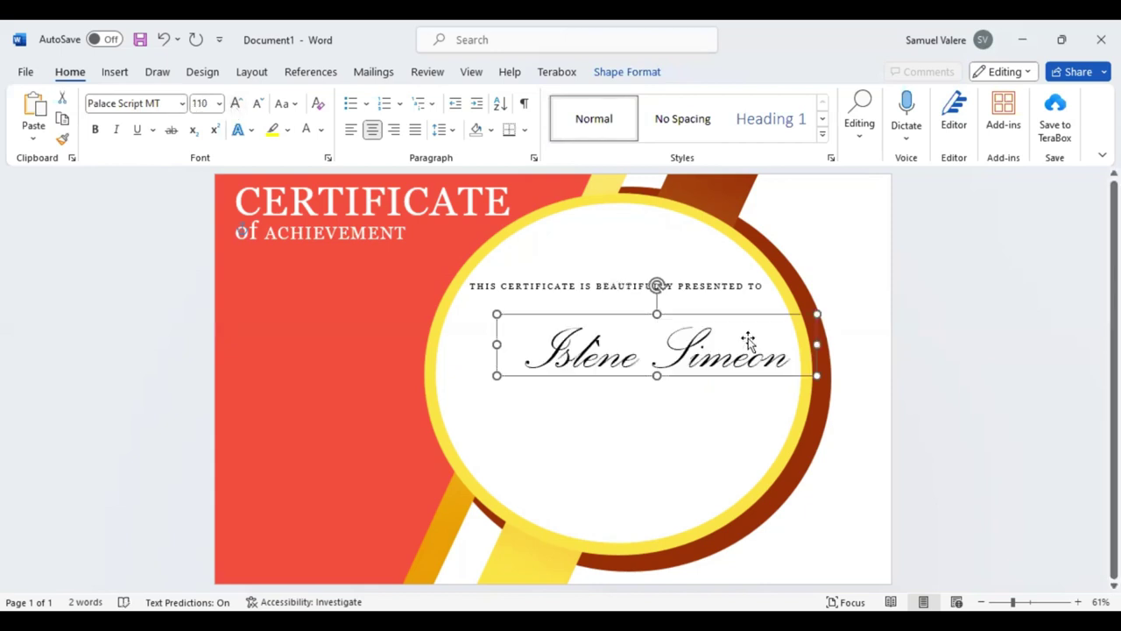
pyautogui.moveTo(747, 340)
pyautogui.mouseDown()
pyautogui.moveTo(721, 323)
pyautogui.moveTo(730, 333)
pyautogui.mouseUp()
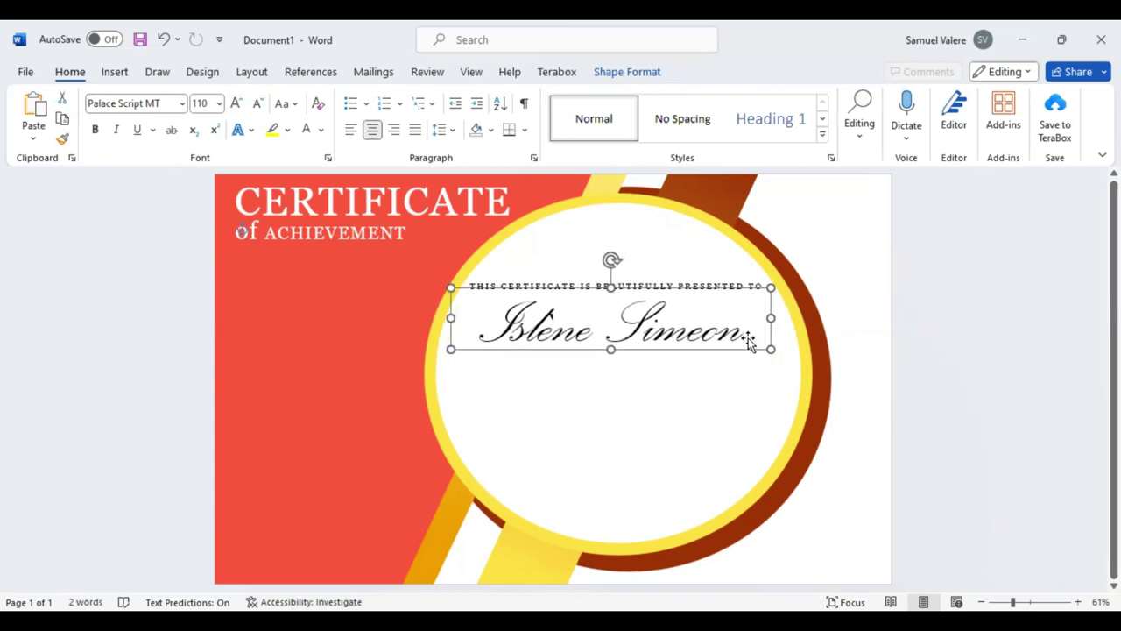
pyautogui.tripleClick(749, 341)
pyautogui.click(747, 274)
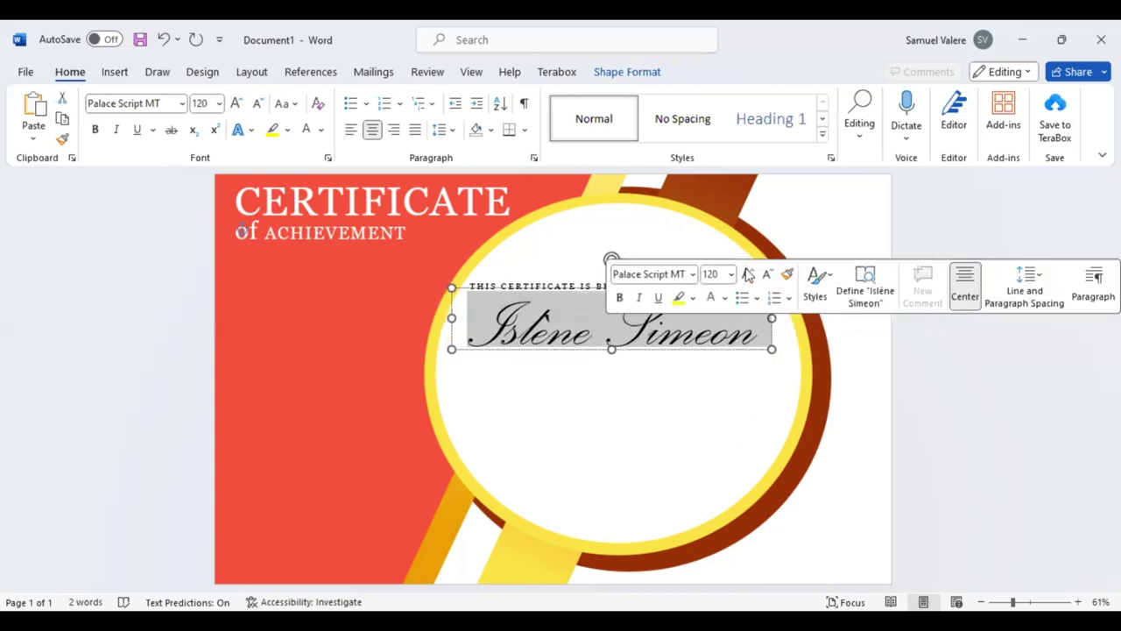
pyautogui.click(747, 274)
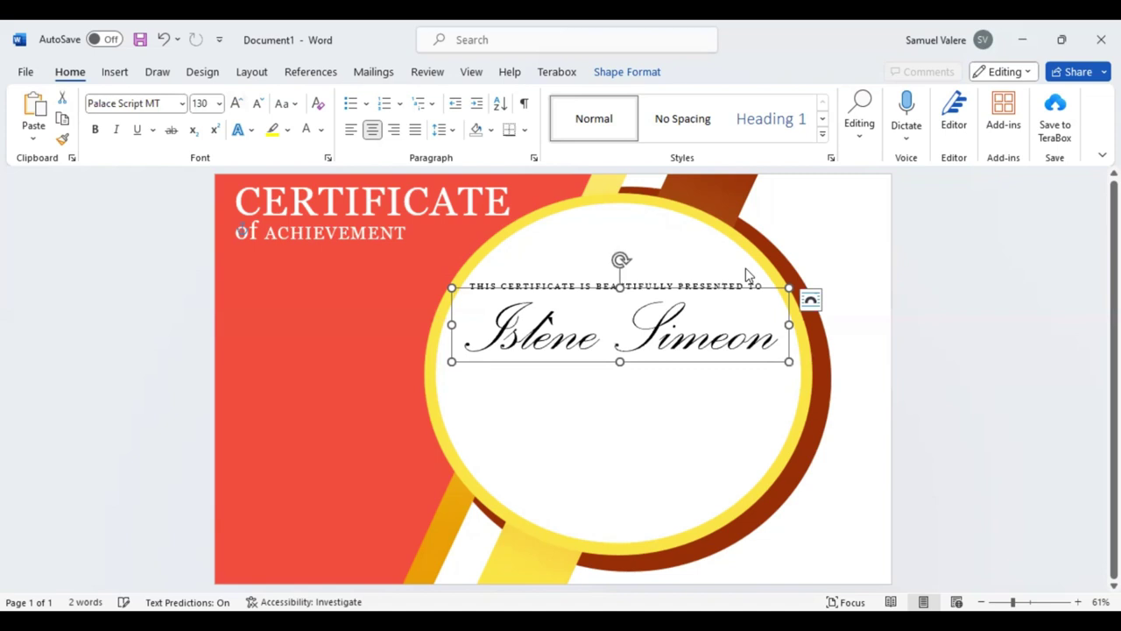
pyautogui.moveTo(636, 360); pyautogui.dragTo(636, 355)
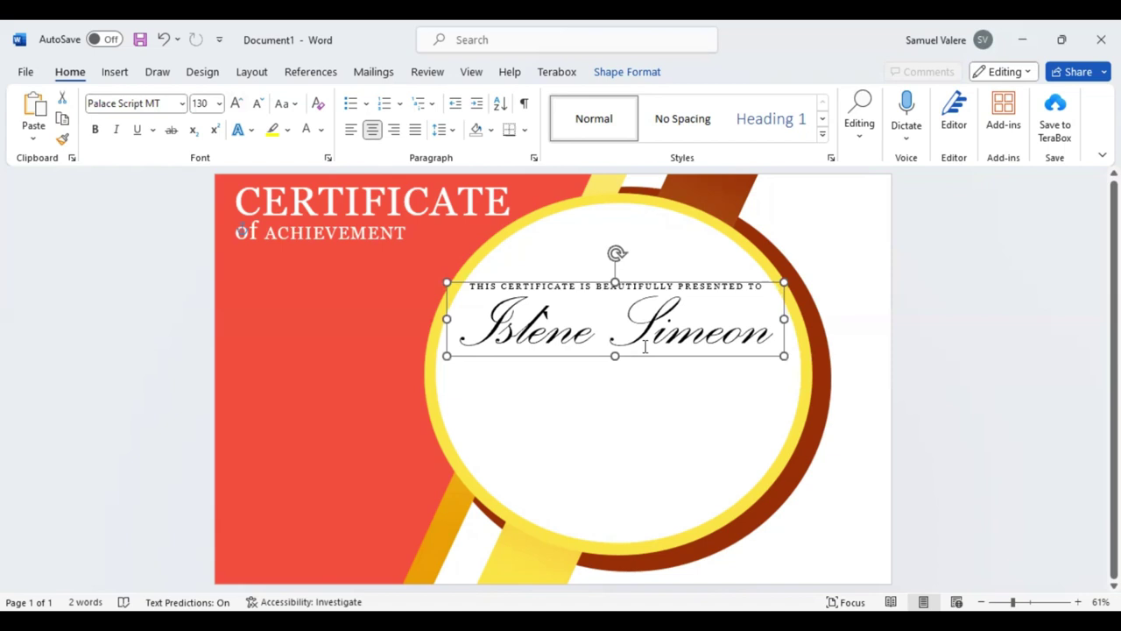
# Make the whole recipient name bold and red
pyautogui.doubleClick(645, 347)
pyautogui.hotkey('ctrl', 'a')
pyautogui.click(620, 311)
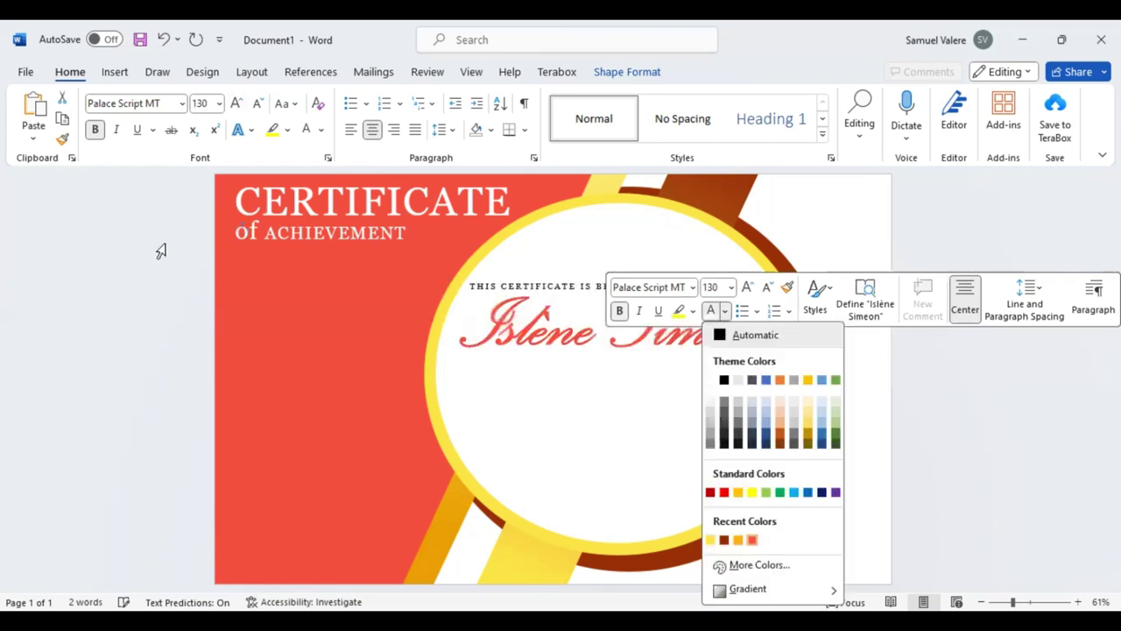
pyautogui.click(114, 73)
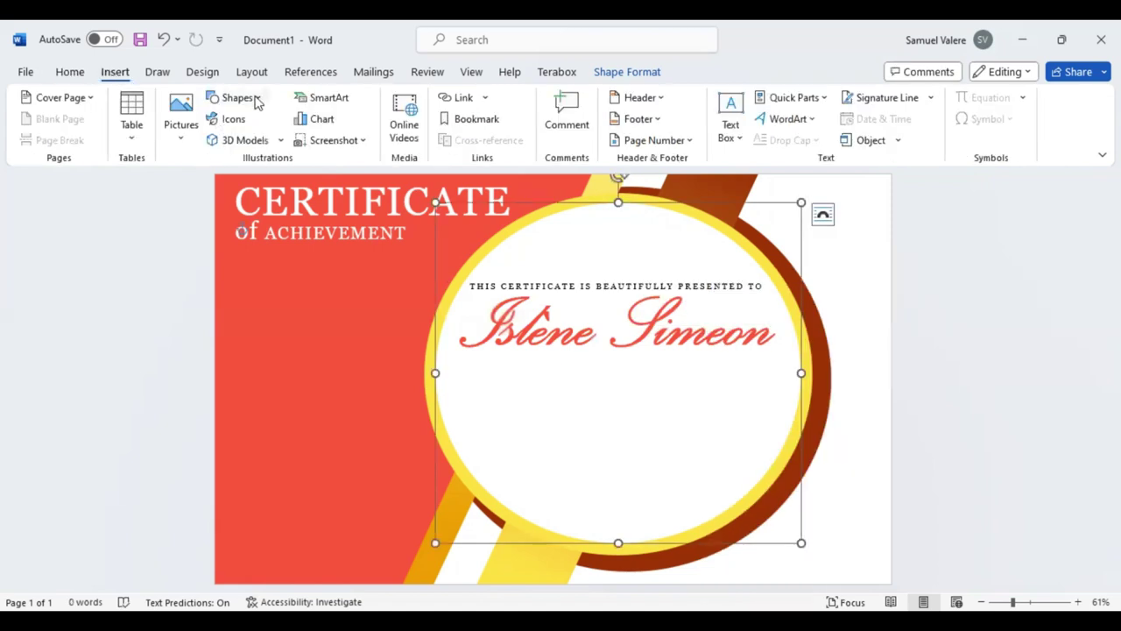
# Draw a text box below the name and paste the appreciation paragraph into it
pyautogui.click(256, 102)
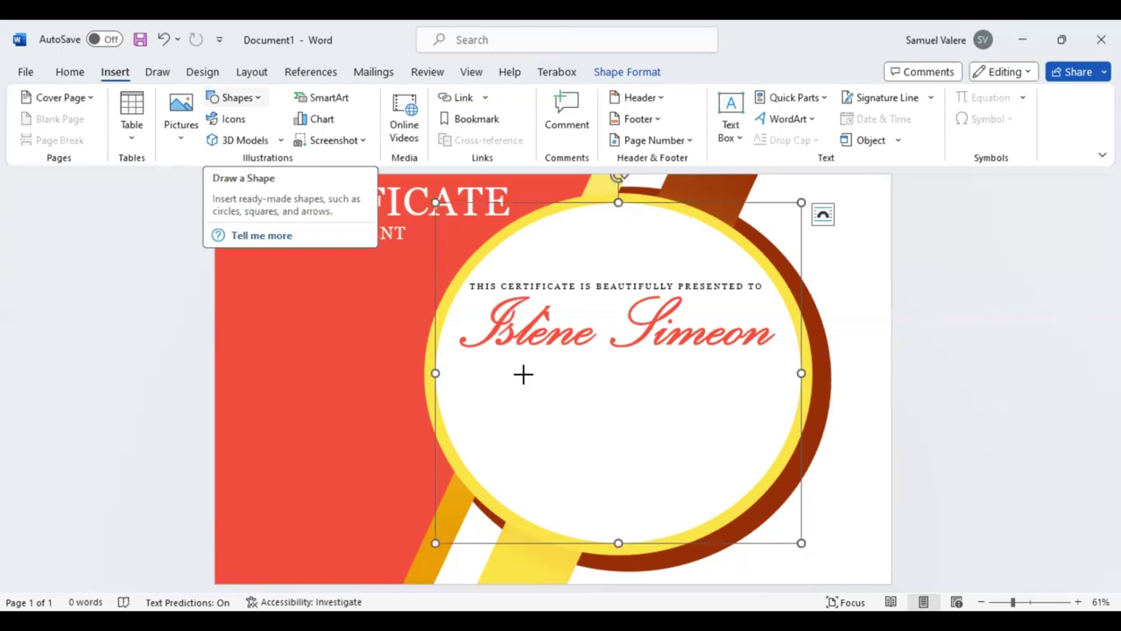
pyautogui.moveTo(724, 406); pyautogui.dragTo(513, 375)
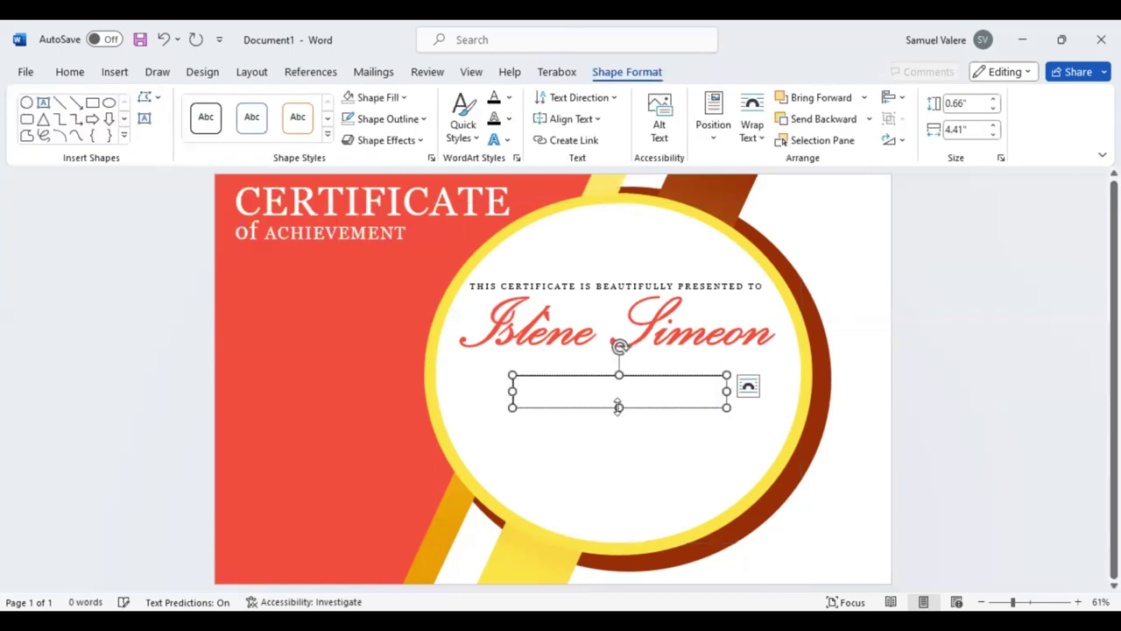
pyautogui.write('With heartfelt appreciation, we honor your exceptional achievements that have surpassed all expectations. Your dedication, perseverance, and exceptional abilities have transformed challenges into opportunities and obstacles into stepping stones. This certificate is a reflection of your remarkable journey.')
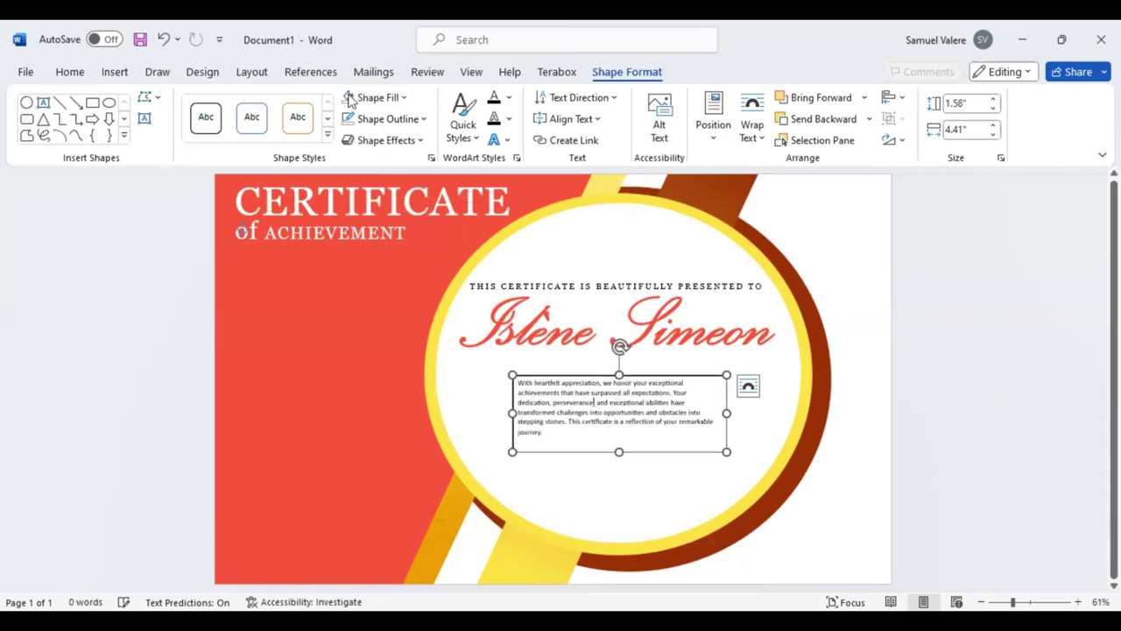
# Centre the appreciation paragraph and set it in Georgia 16 pt
pyautogui.hotkey('ctrl', 'a')
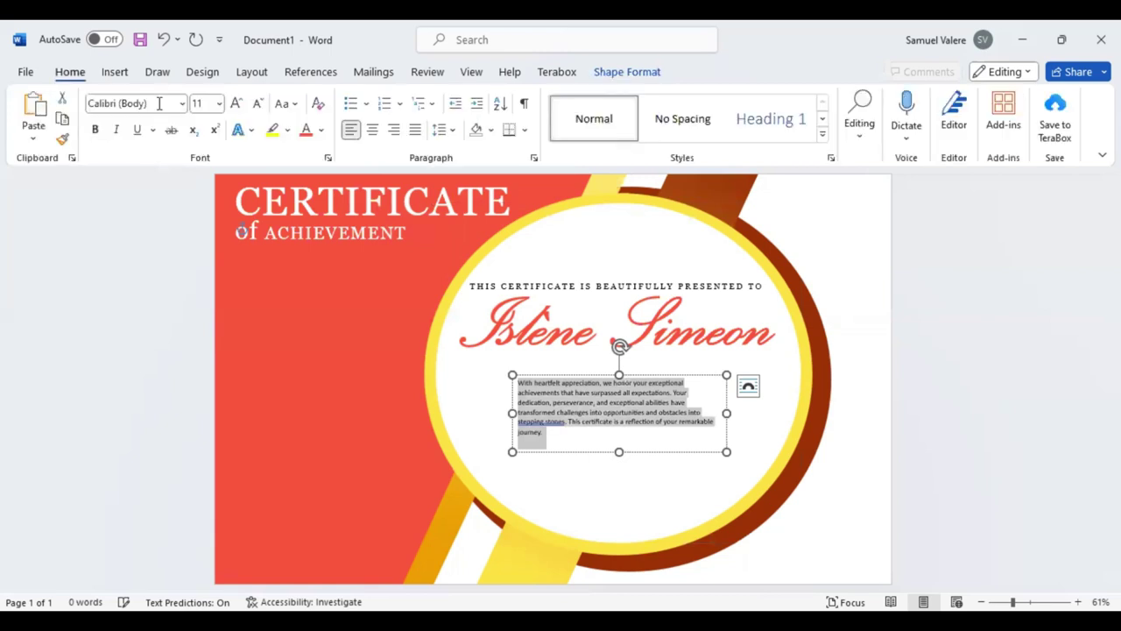
pyautogui.hotkey('ctrl', 'e')
pyautogui.click(131, 103)
pyautogui.write('Georgia')
pyautogui.press('Return')
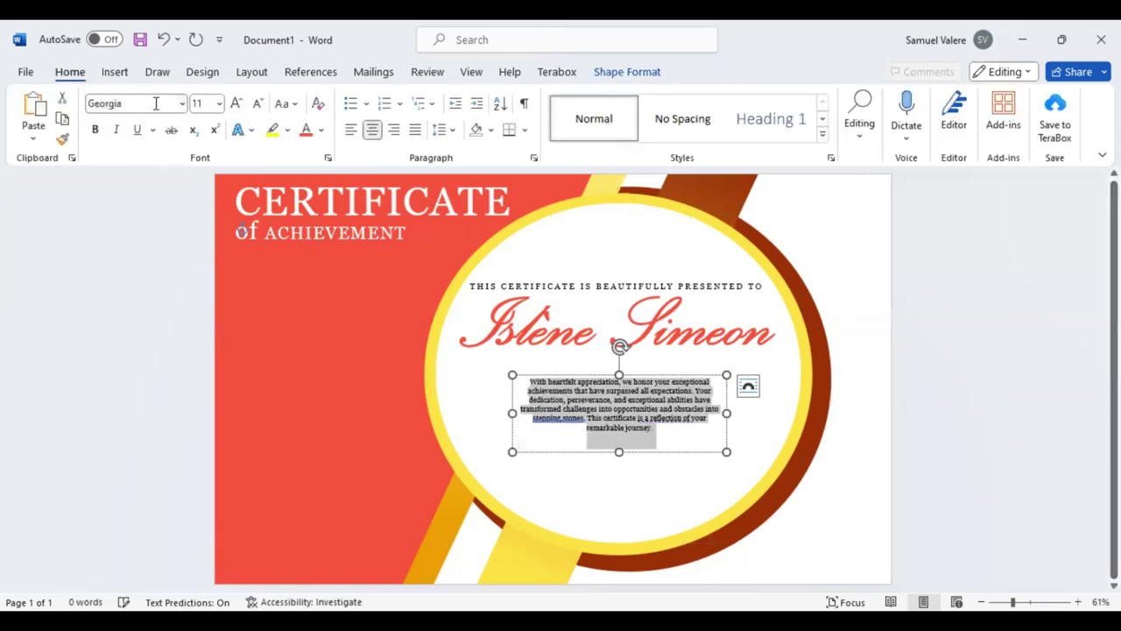
pyautogui.click(235, 104)
pyautogui.click(236, 103)
pyautogui.click(235, 103)
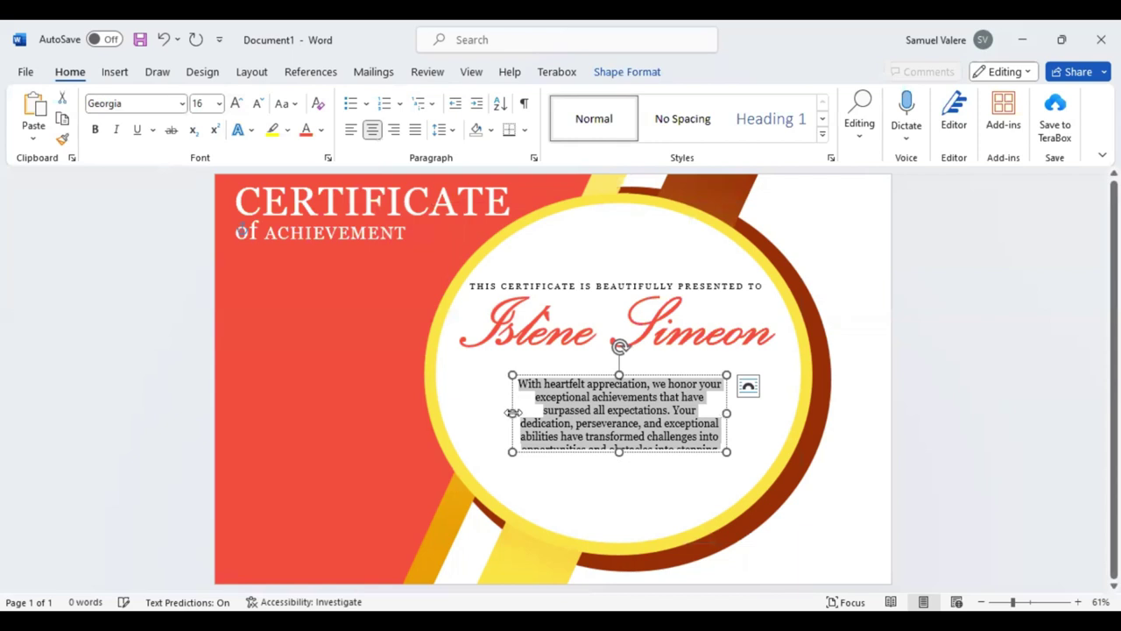
# Widen the paragraph box across the circle and nudge it and the name box into place
pyautogui.moveTo(513, 412); pyautogui.dragTo(461, 405)
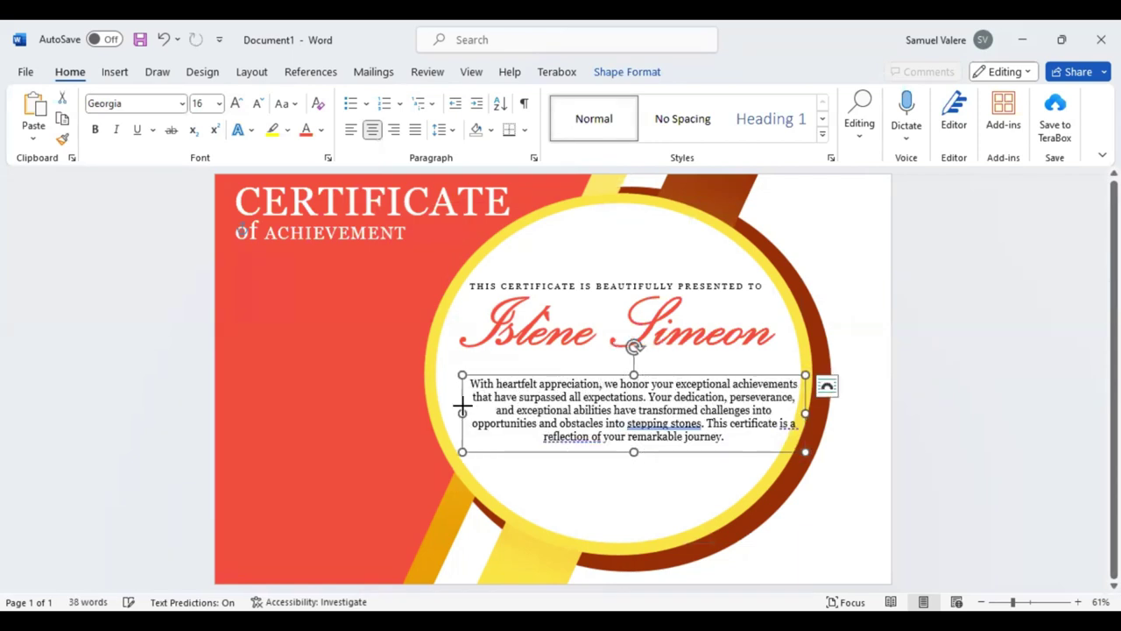
pyautogui.press('Left')
pyautogui.press('Left')
pyautogui.press('Up')
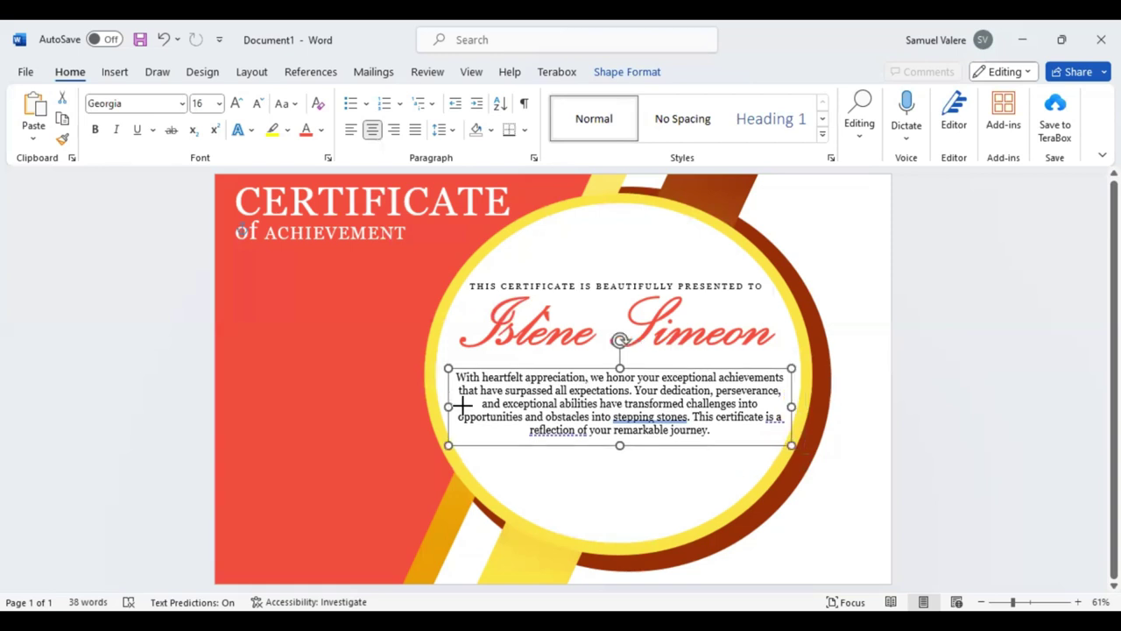
pyautogui.press('Left')
pyautogui.press('Up')
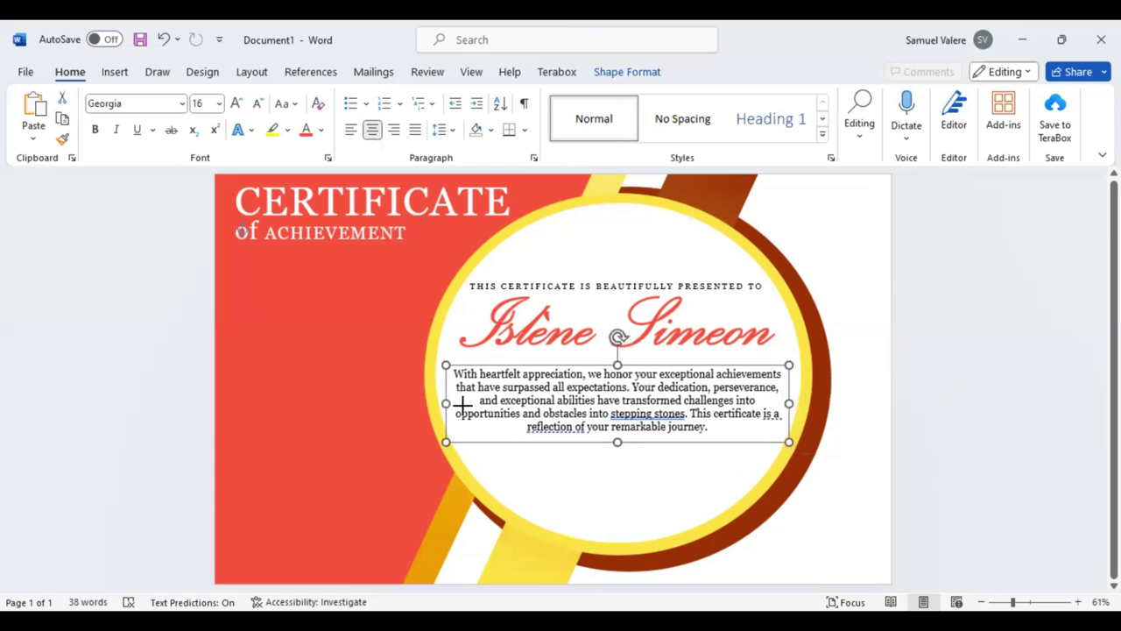
pyautogui.press('Down')
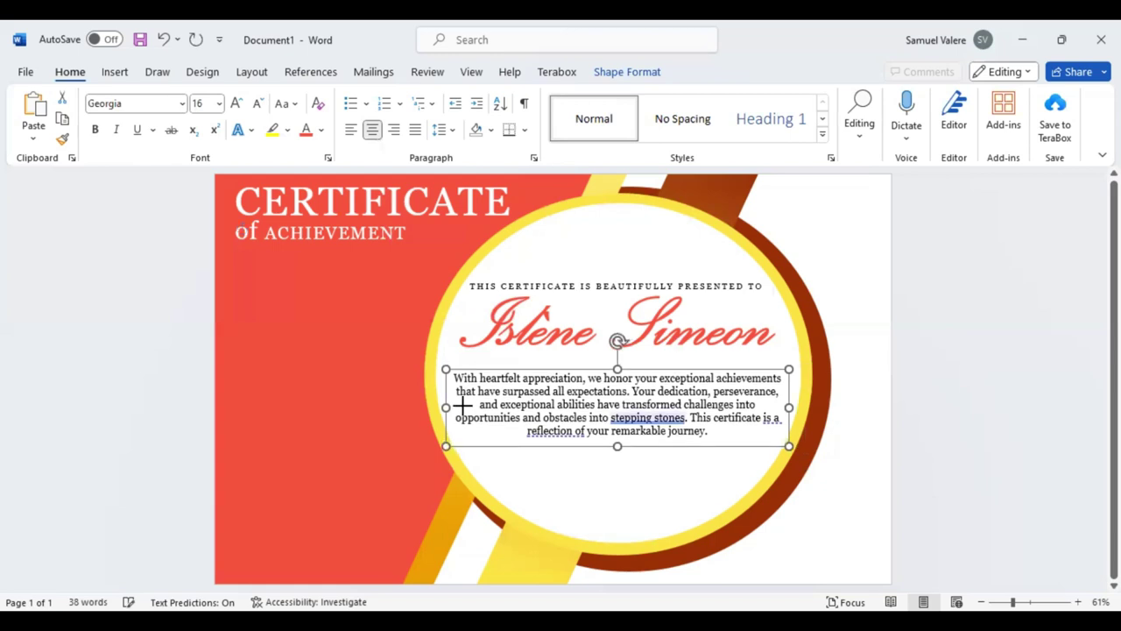
pyautogui.press('Down')
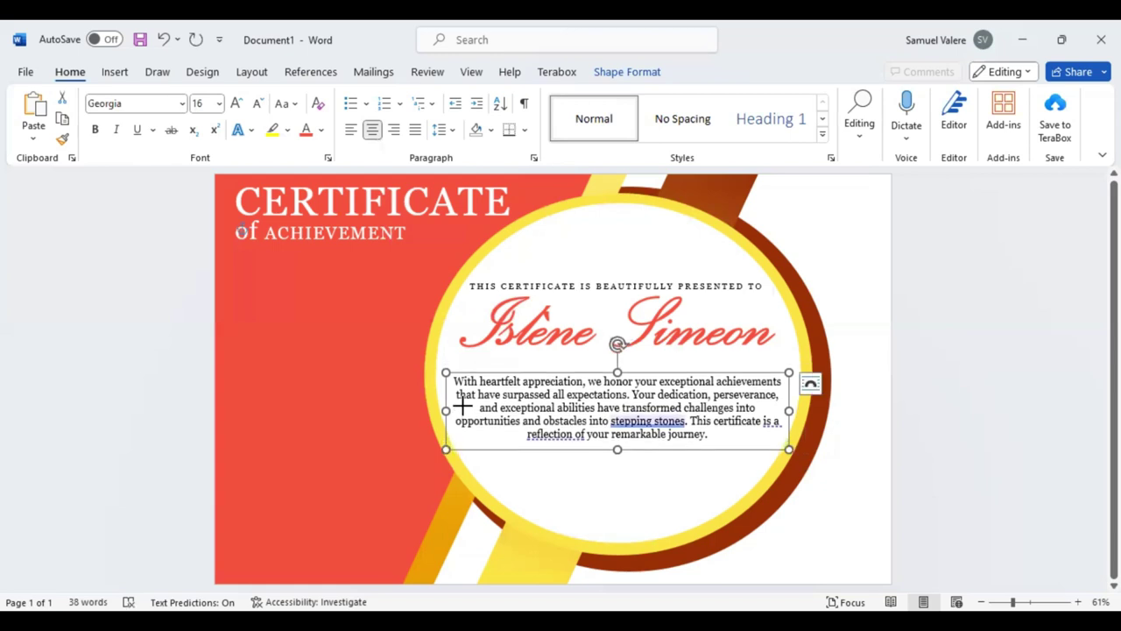
pyautogui.press('Down')
pyautogui.click(688, 358)
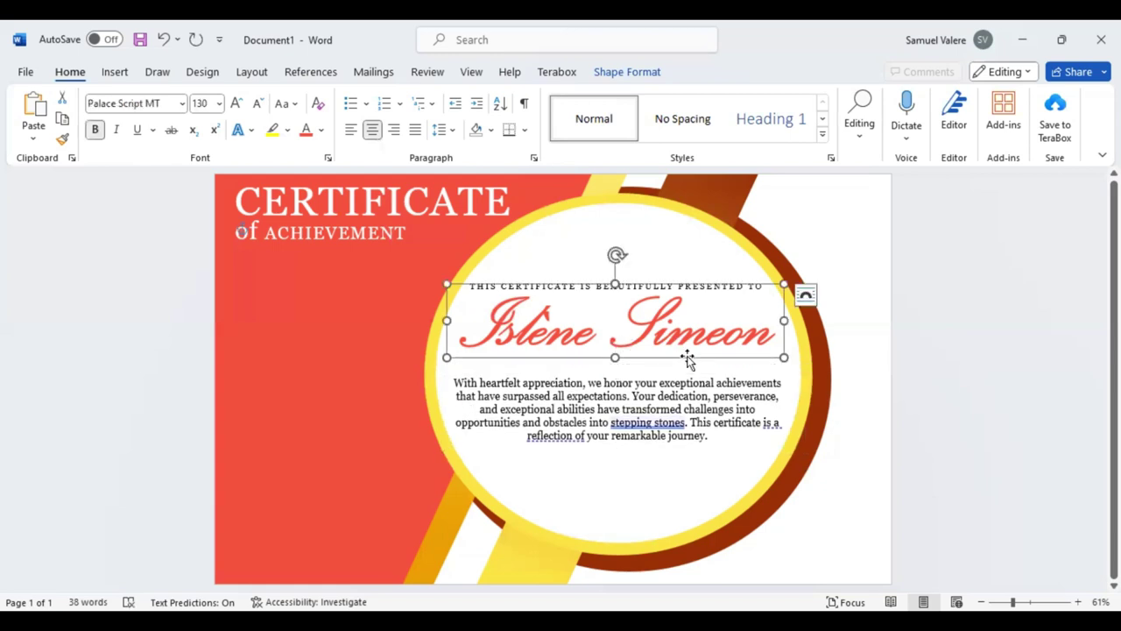
pyautogui.press('Down')
pyautogui.press('Down')
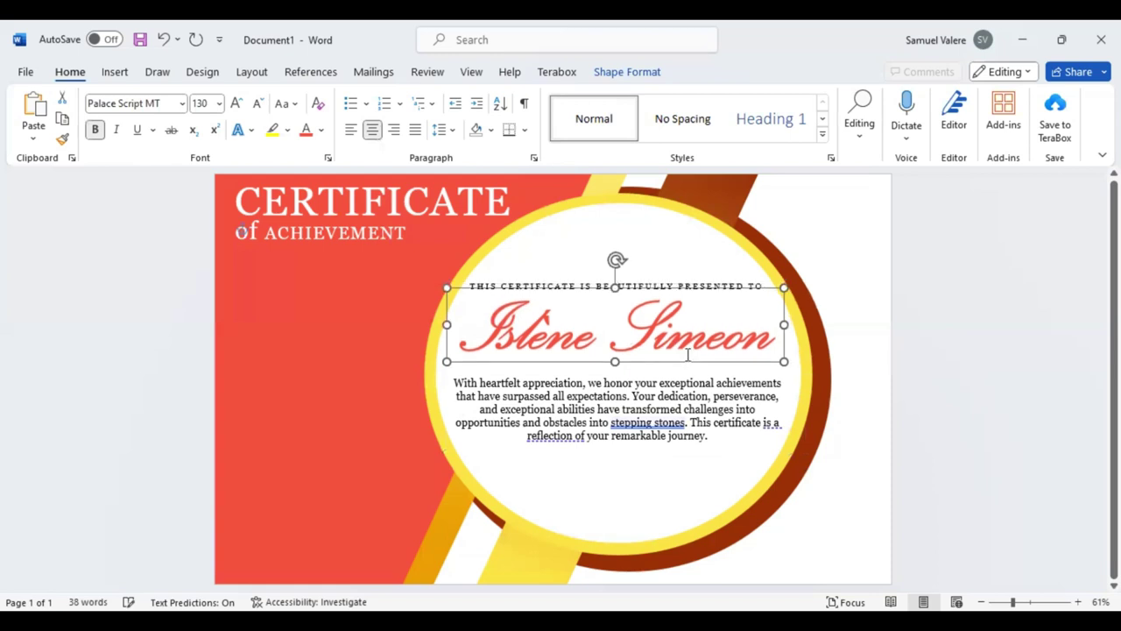
pyautogui.press('Down')
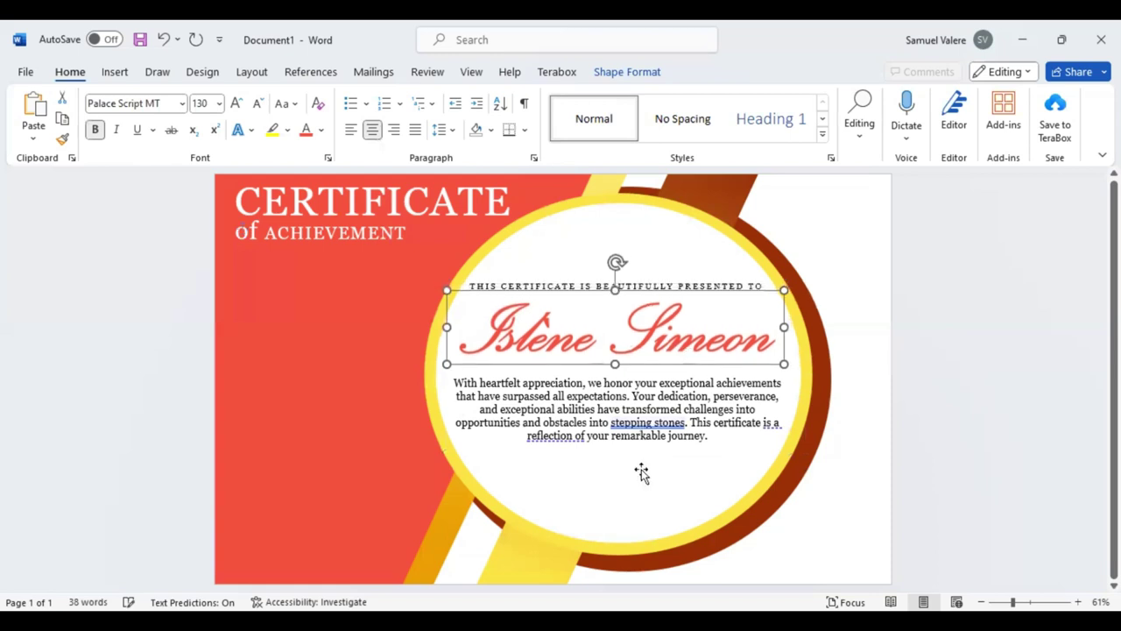
pyautogui.click(641, 472)
pyautogui.doubleClick(650, 423)
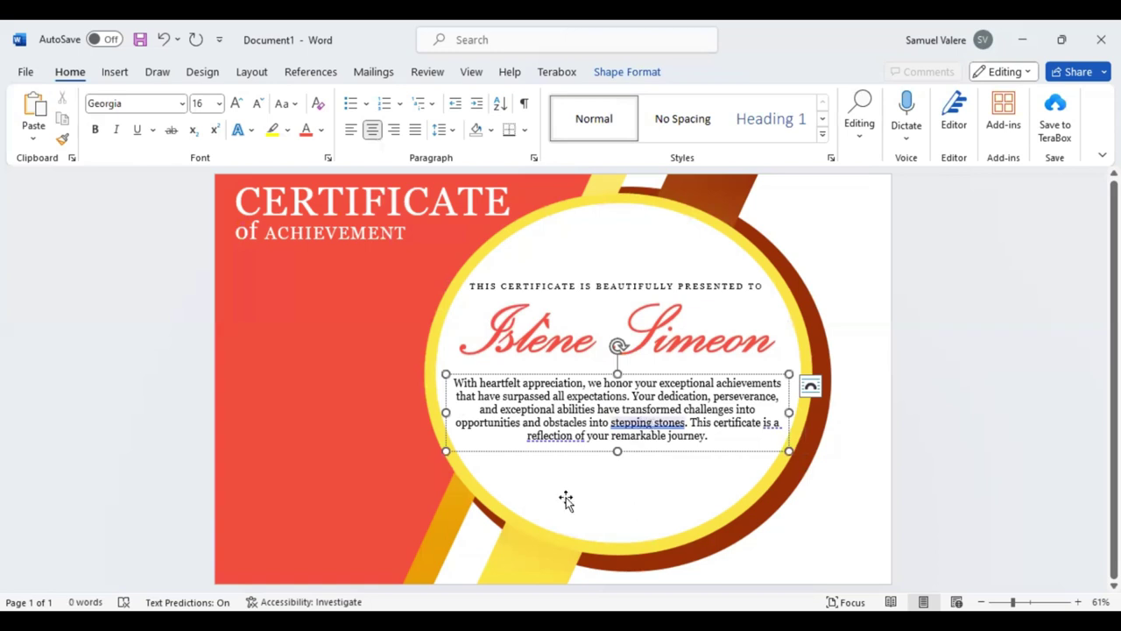
# Draw a small text box below the appreciation paragraph and type 'Signature'
pyautogui.click(115, 72)
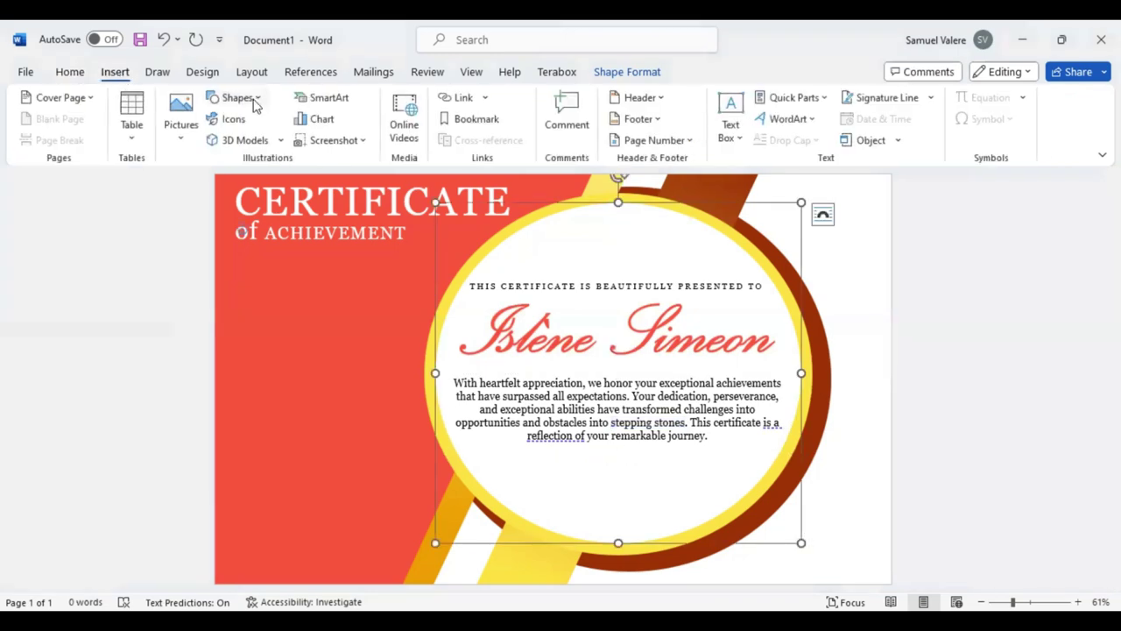
pyautogui.click(236, 97)
pyautogui.click(298, 175)
pyautogui.moveTo(518, 490); pyautogui.dragTo(604, 508)
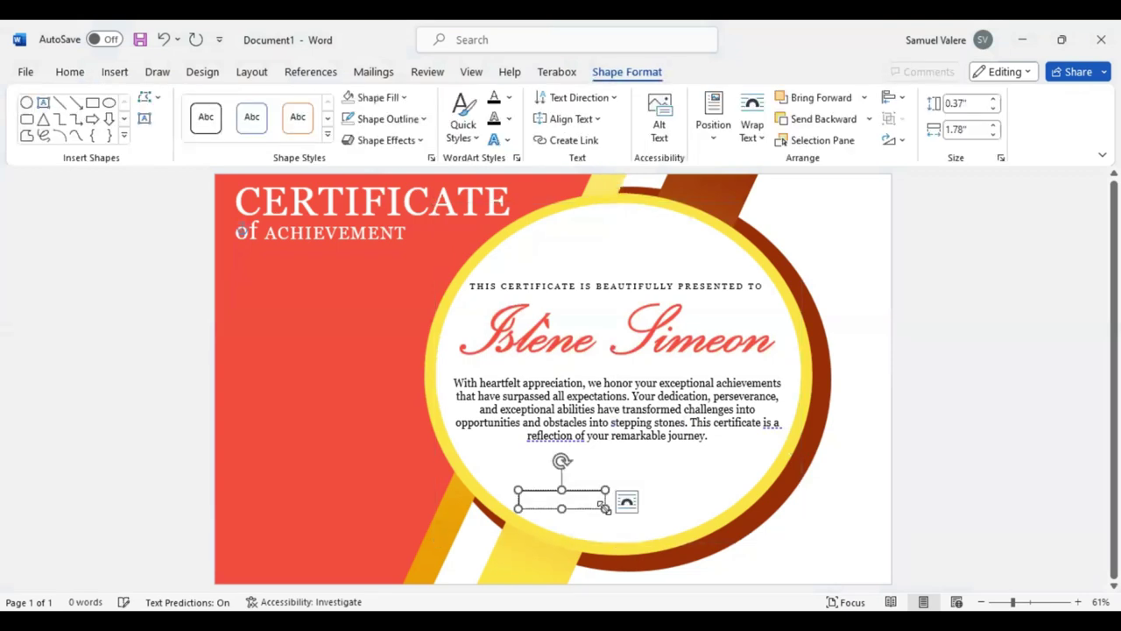
pyautogui.write('Signature')
# Format the Signature label centred, 12 pt, in Georgia
pyautogui.click(74, 73)
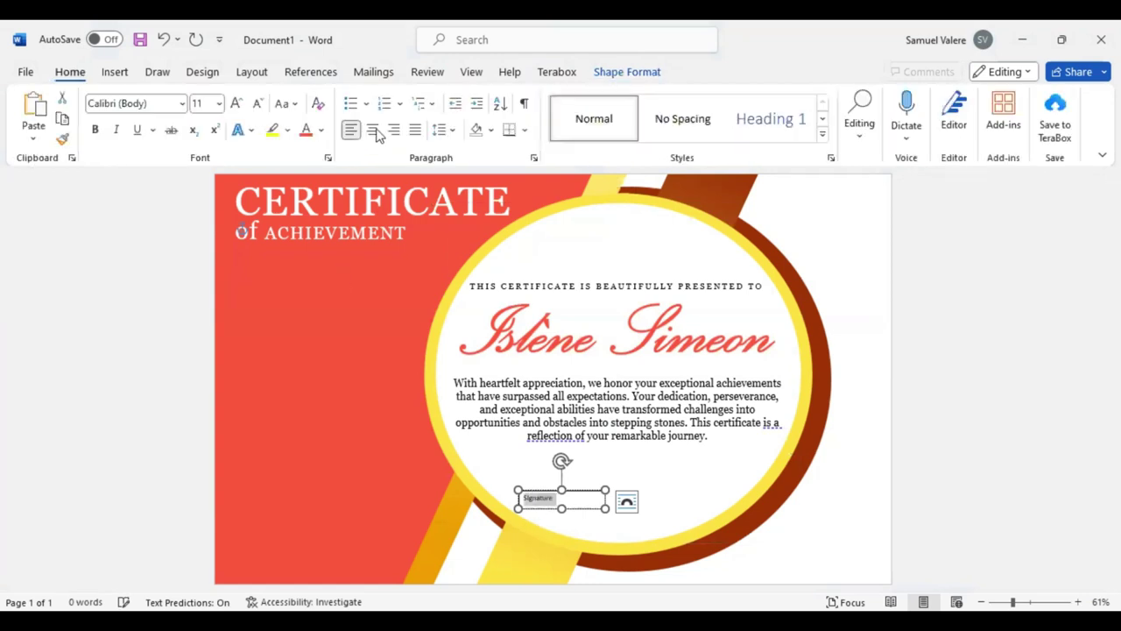
pyautogui.click(373, 130)
pyautogui.click(235, 104)
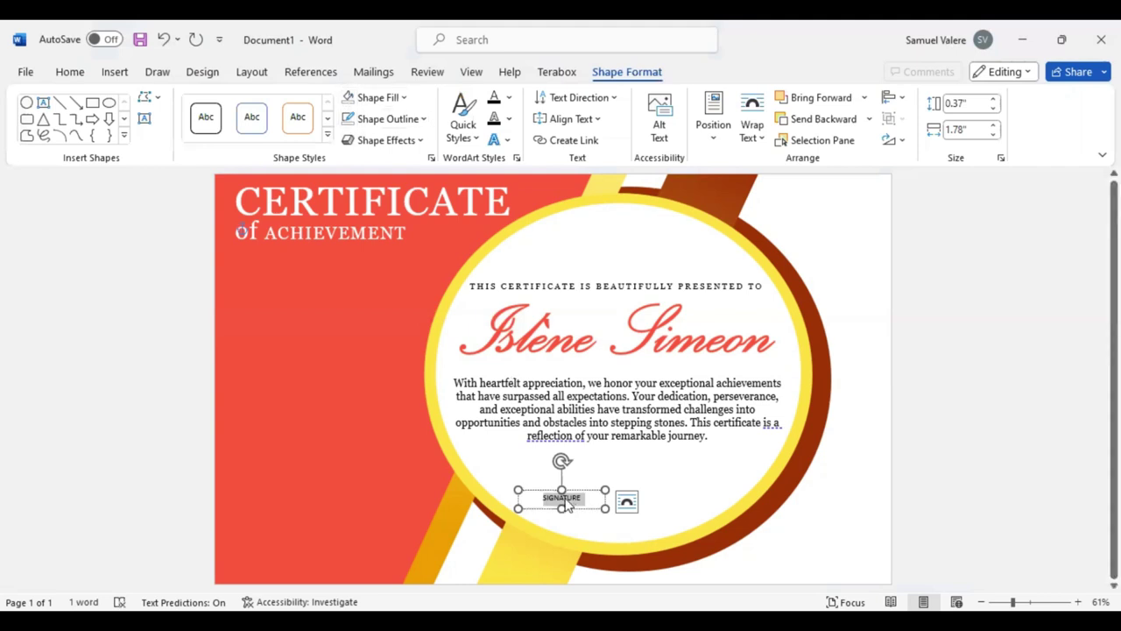
pyautogui.click(71, 74)
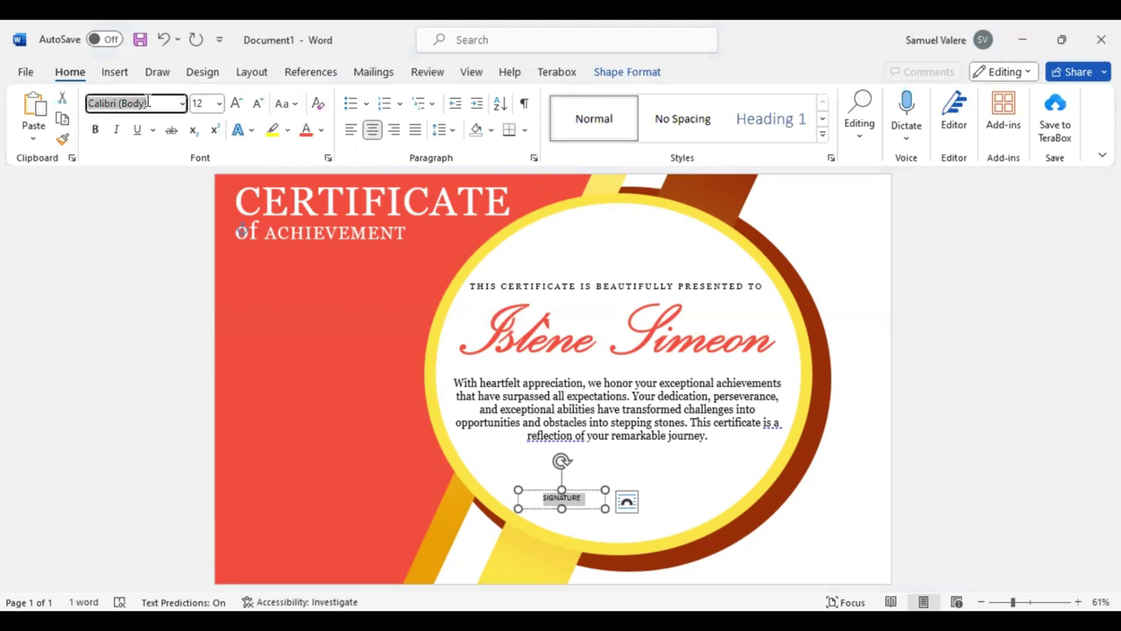
pyautogui.write('Georgia')
pyautogui.press('Return')
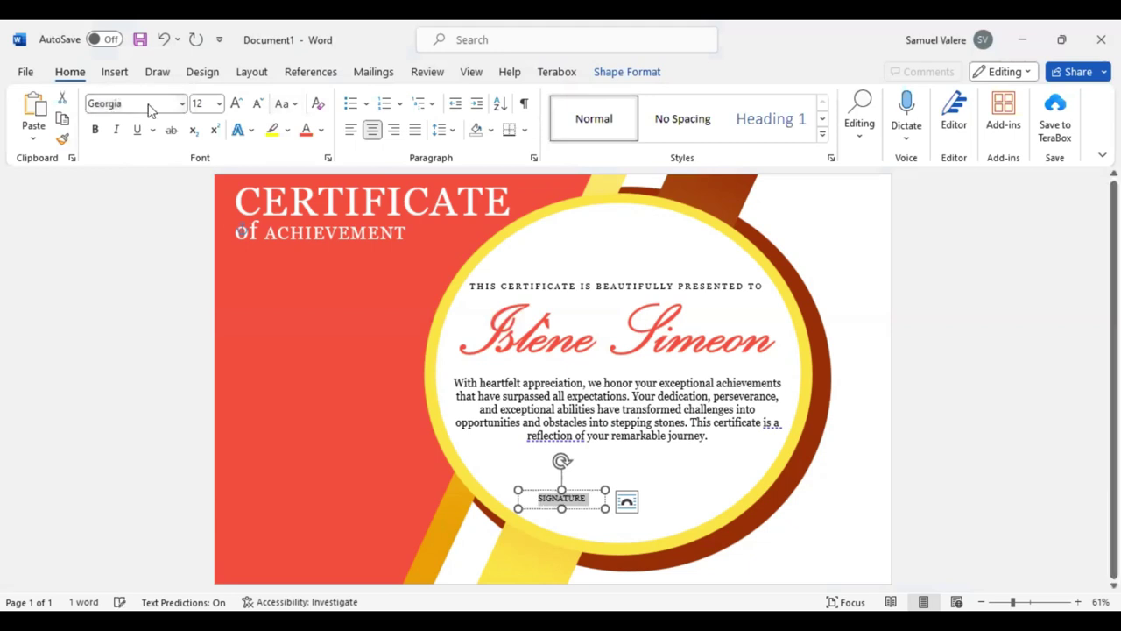
# Narrow the signature box and line it up under the paragraph
pyautogui.click(582, 510)
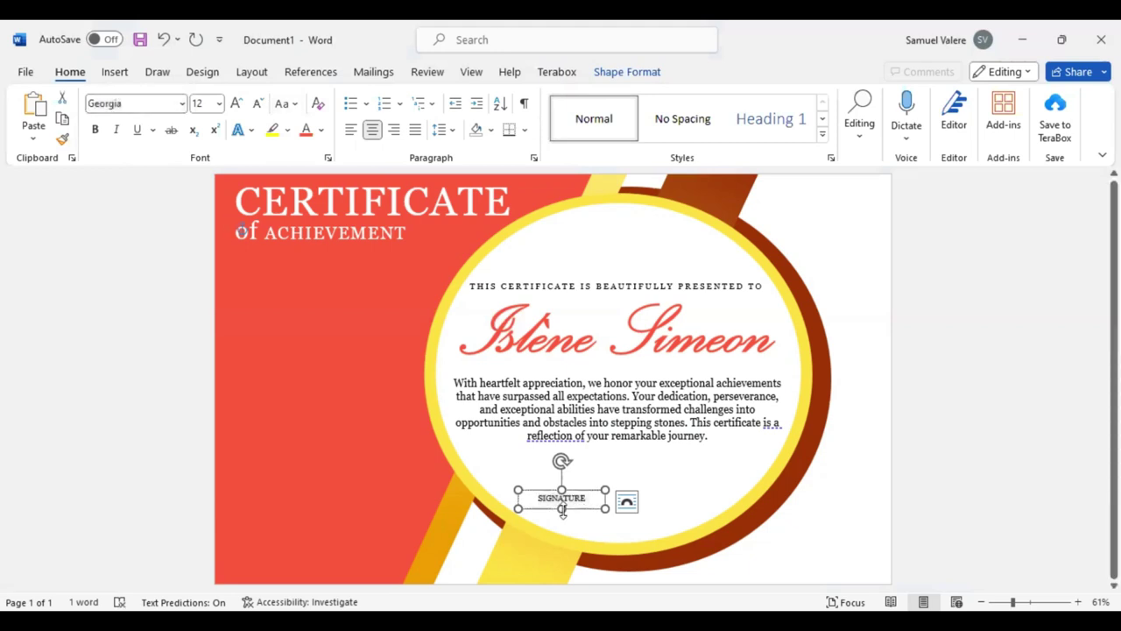
pyautogui.moveTo(604, 508); pyautogui.dragTo(590, 508)
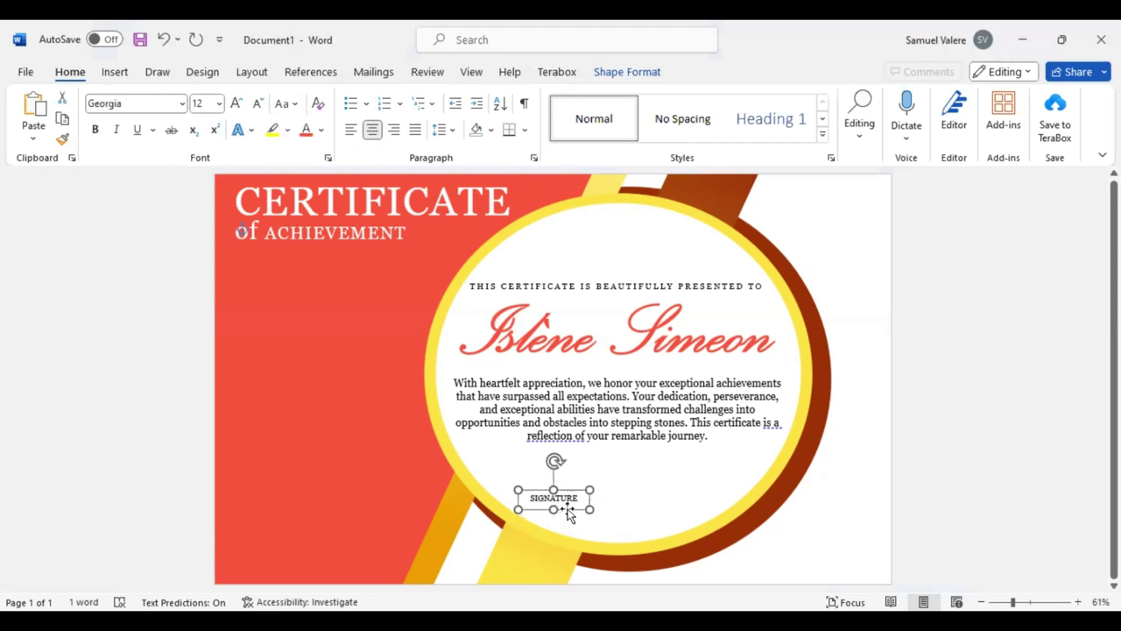
pyautogui.moveTo(560, 513); pyautogui.dragTo(545, 512)
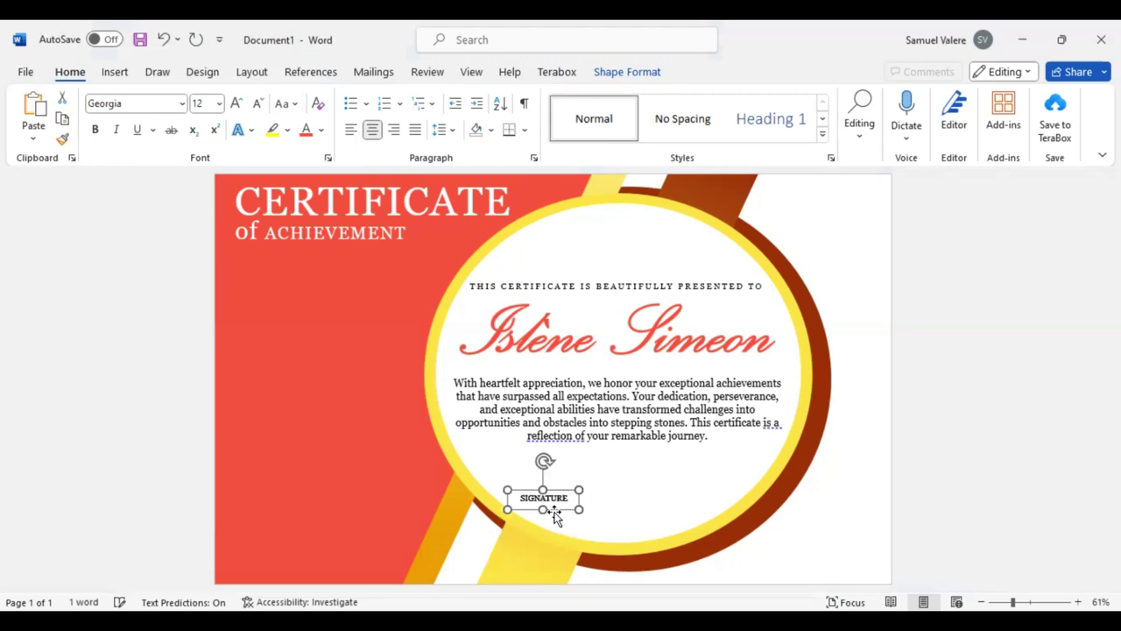
# Duplicate the SIGNATURE box and nudge both labels side by side into place
pyautogui.hotkey('ctrl', 'c')
pyautogui.hotkey('ctrl', 'v')
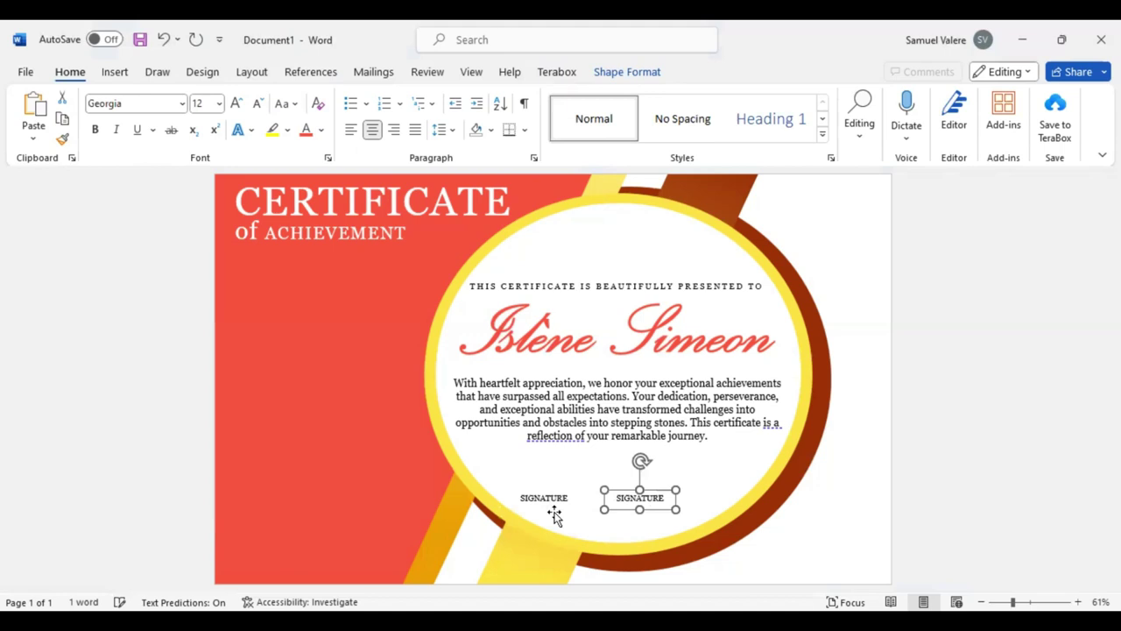
pyautogui.press('Right')
pyautogui.press('Right')
pyautogui.press('Right')
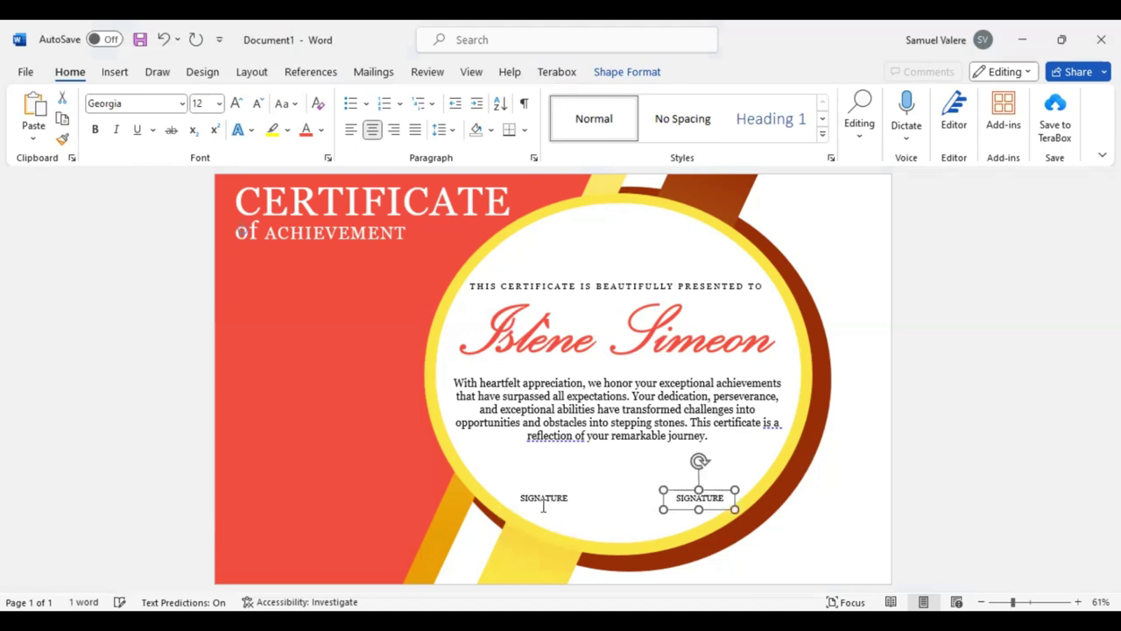
pyautogui.press('Right')
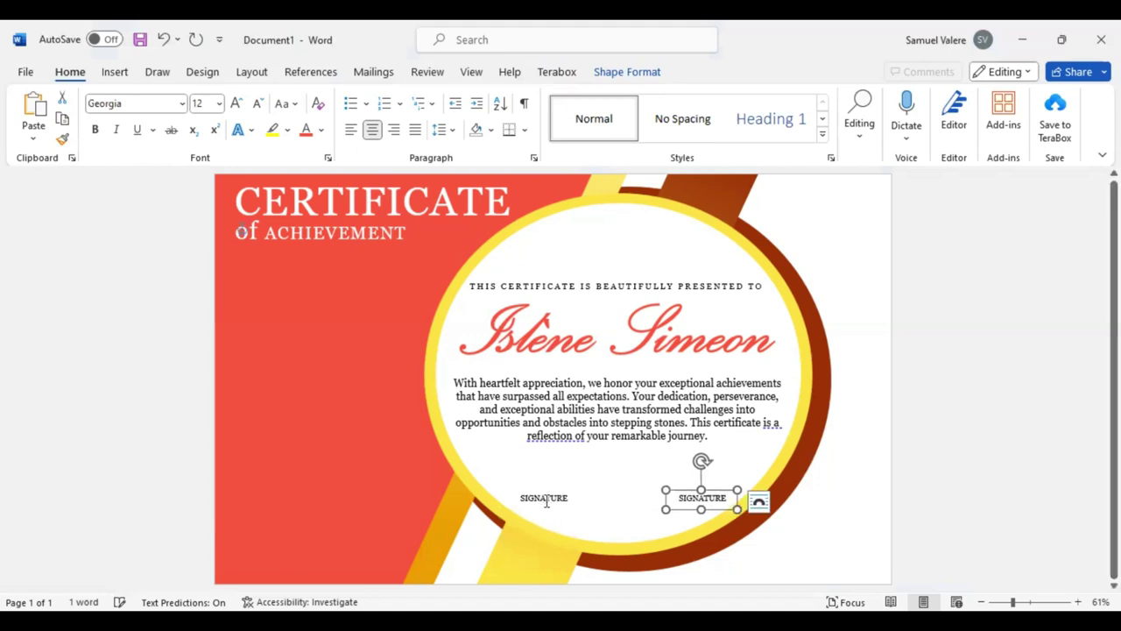
pyautogui.keyDown('shift'); pyautogui.click(545, 496); pyautogui.keyUp('shift')
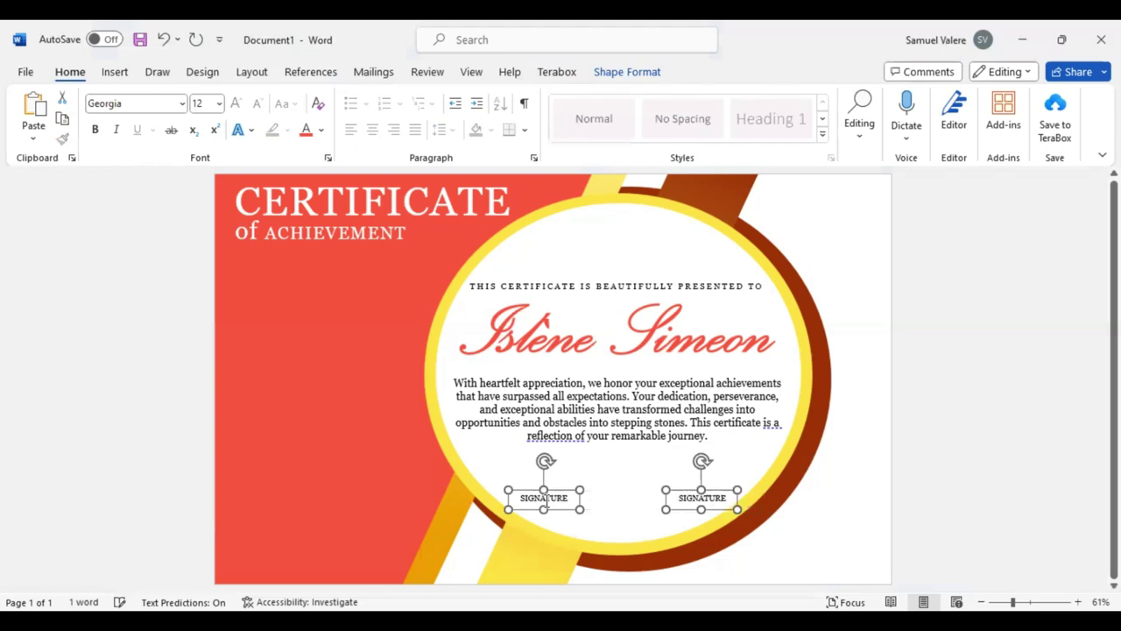
pyautogui.hotkey('ctrl', 'Left')
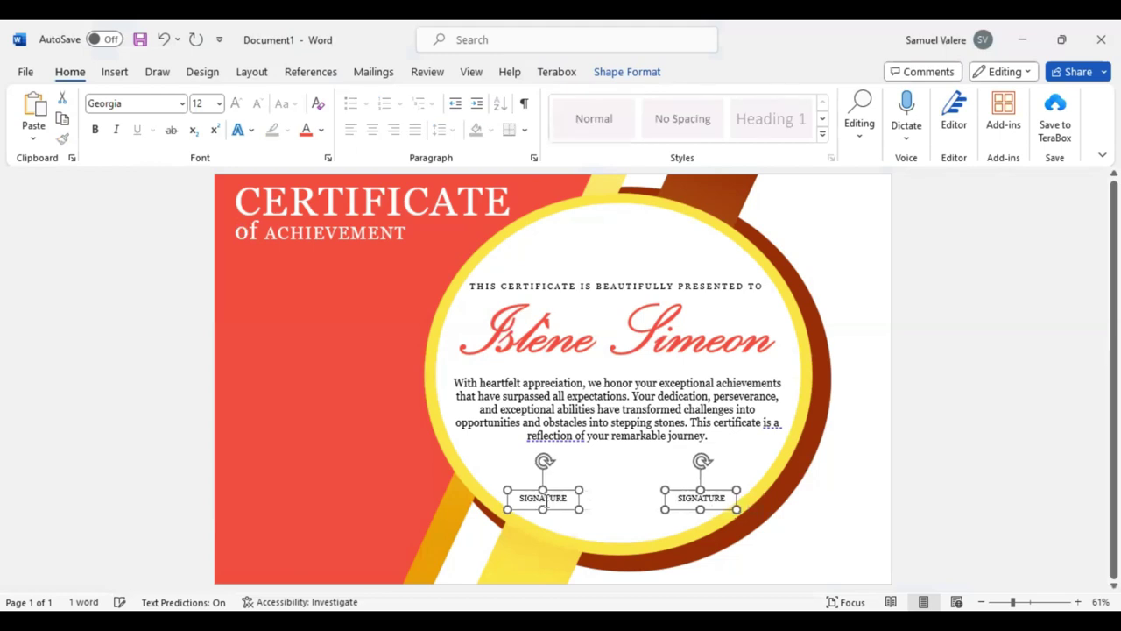
pyautogui.press('Down')
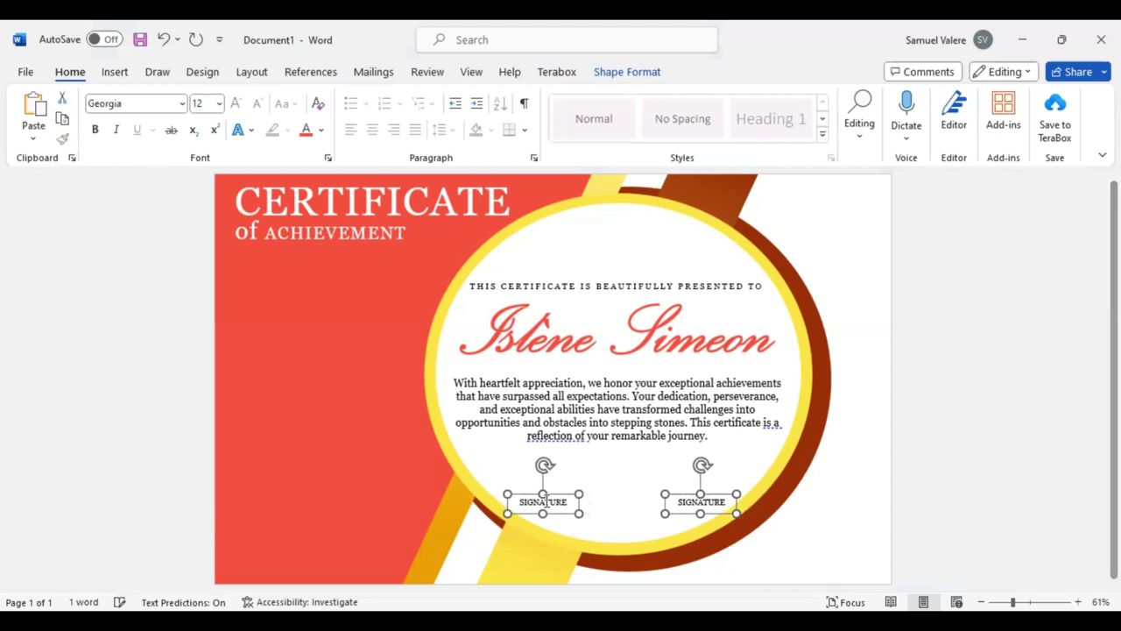
pyautogui.hotkey('ctrl', 'Left')
pyautogui.hotkey('ctrl', 'Left')
pyautogui.hotkey('ctrl', 'Left')
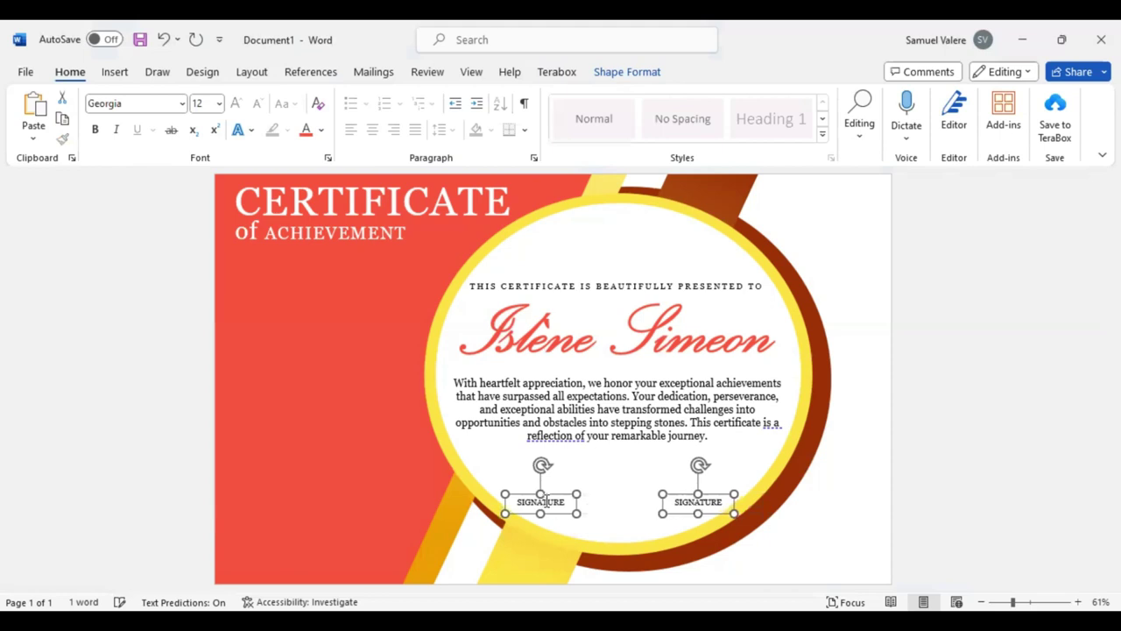
pyautogui.hotkey('ctrl', 'Left')
pyautogui.hotkey('ctrl', 'Left')
pyautogui.hotkey('ctrl', 'Left')
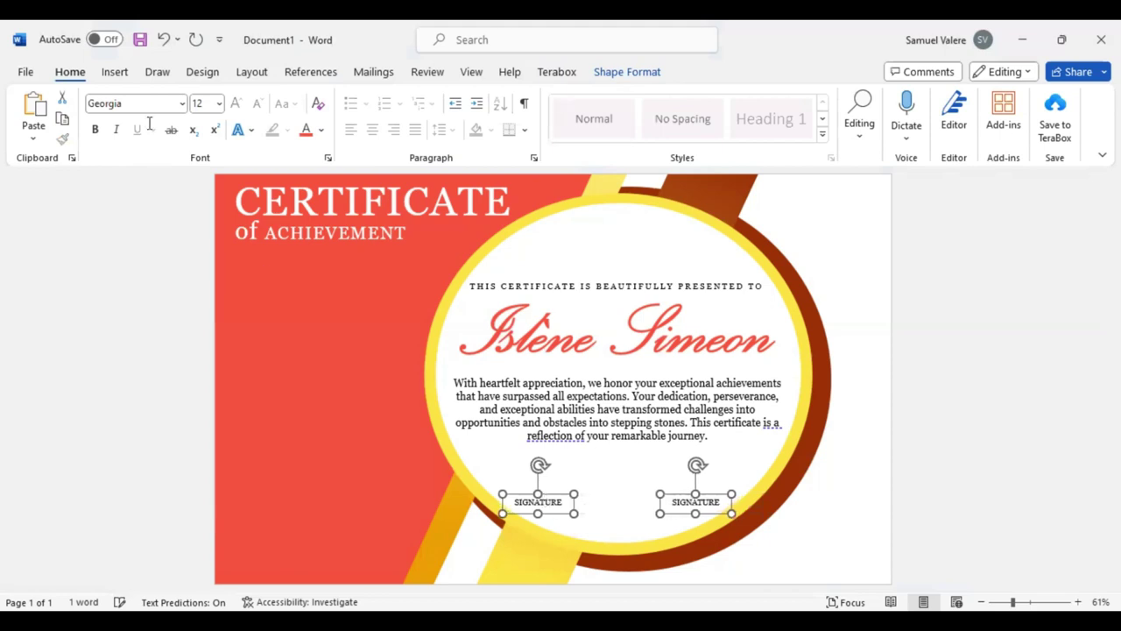
pyautogui.hotkey('ctrl', 'Down')
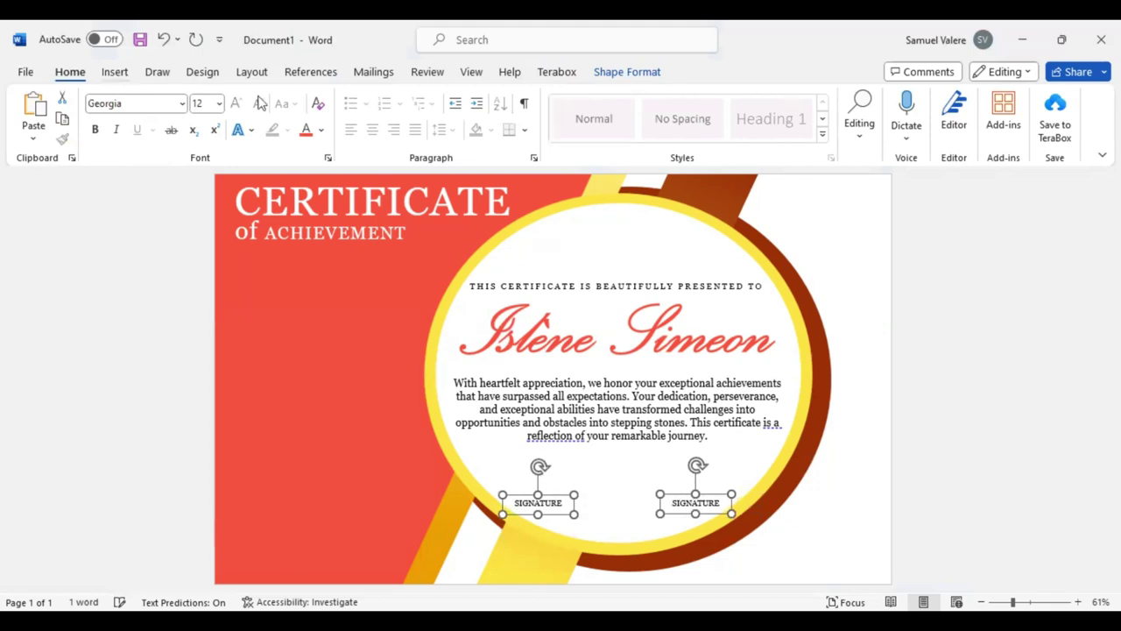
pyautogui.scroll(-1, 260, 103)
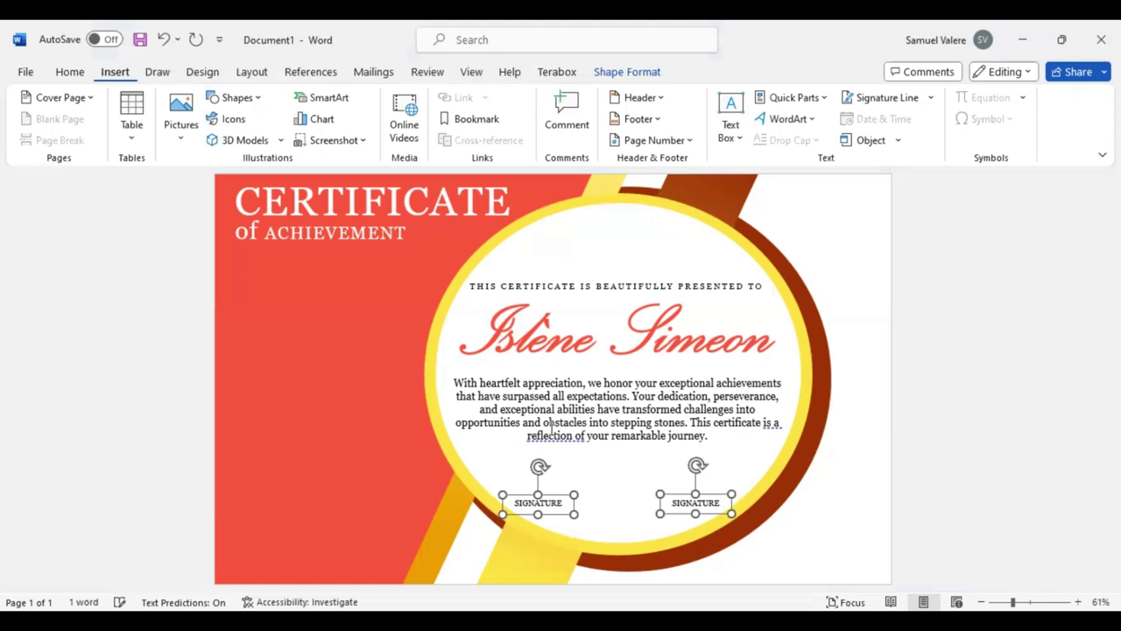
# Draw a signing line above the left SIGNATURE label and paste a copy above the right one
pyautogui.moveTo(496, 495); pyautogui.dragTo(582, 496)
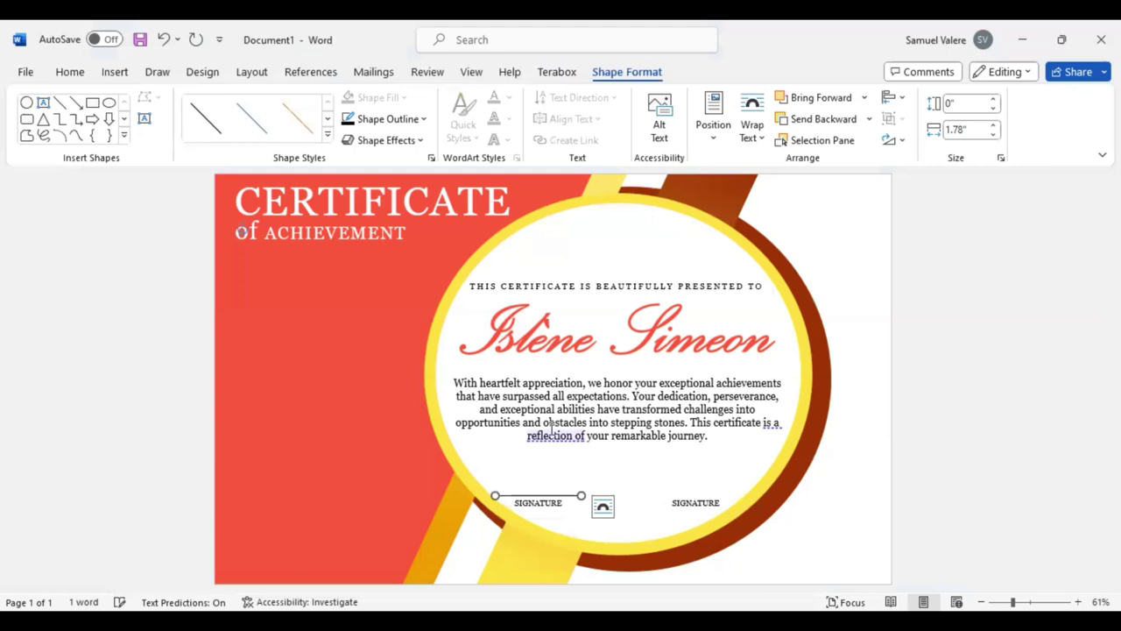
pyautogui.press('Right')
pyautogui.press('Right')
pyautogui.hotkey('ctrl', 'Right')
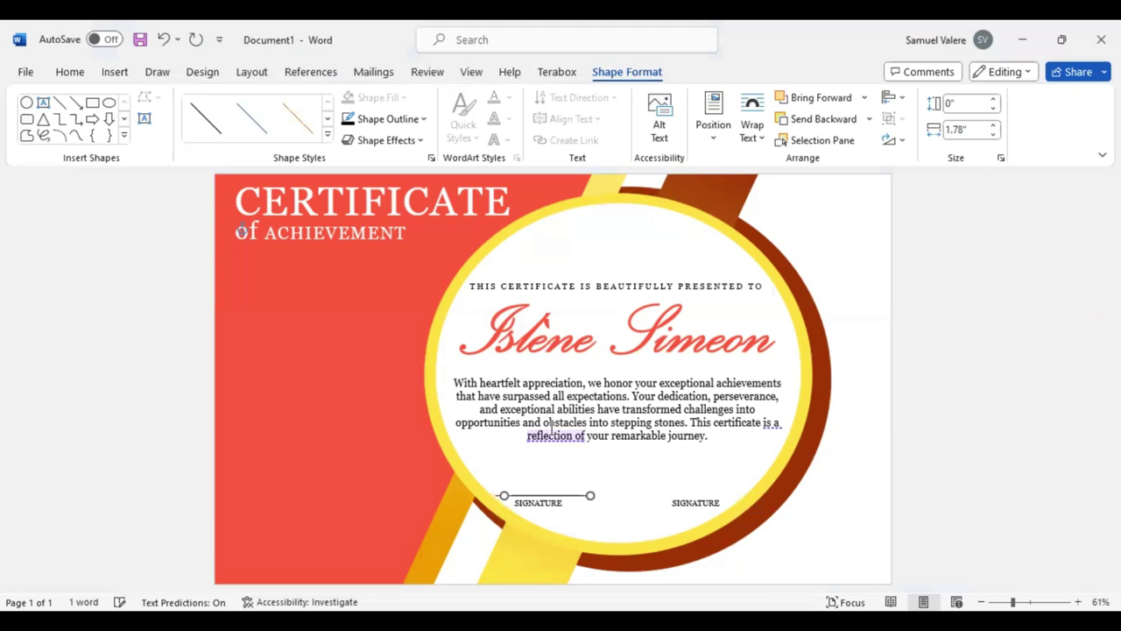
pyautogui.hotkey('ctrl', 'v')
pyautogui.press('Right')
pyautogui.press('Right')
pyautogui.press('Right')
pyautogui.press('Right')
pyautogui.press('Right')
# Draw a scalloped starburst seal at the lower left and fill it yellow
pyautogui.click(124, 141)
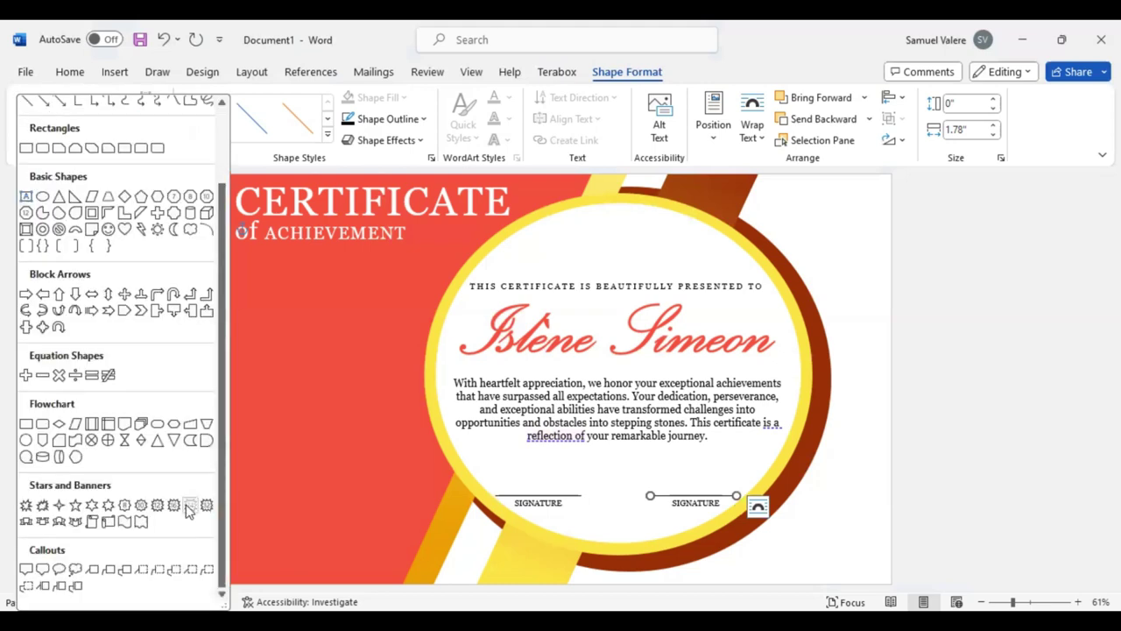
pyautogui.click(189, 505)
pyautogui.moveTo(243, 487); pyautogui.dragTo(352, 579)
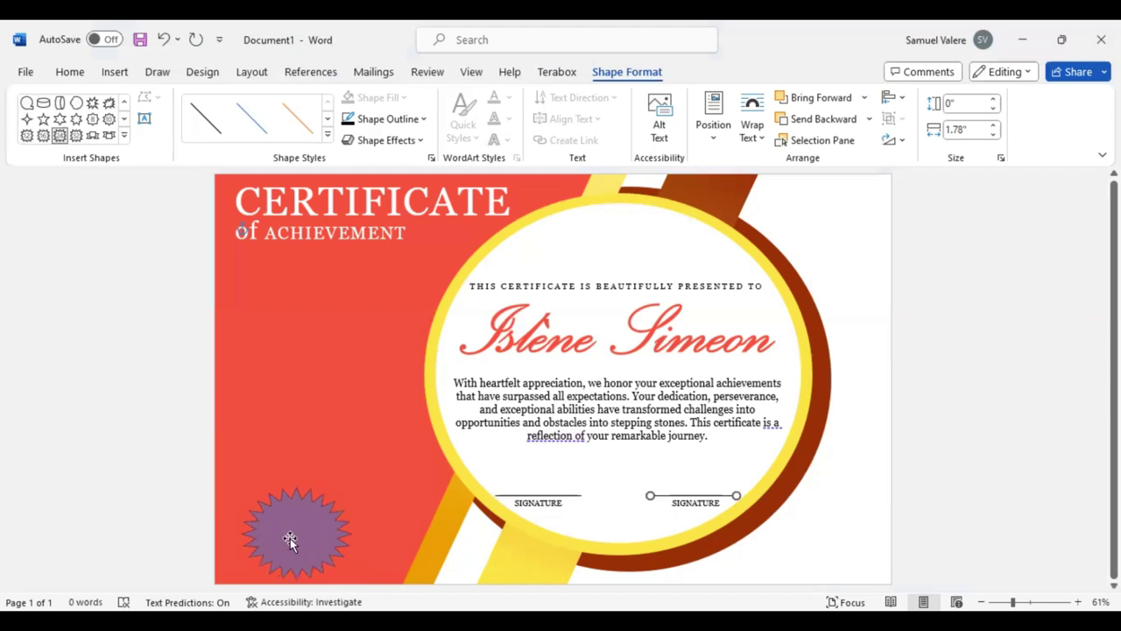
pyautogui.moveTo(291, 541); pyautogui.dragTo(308, 534)
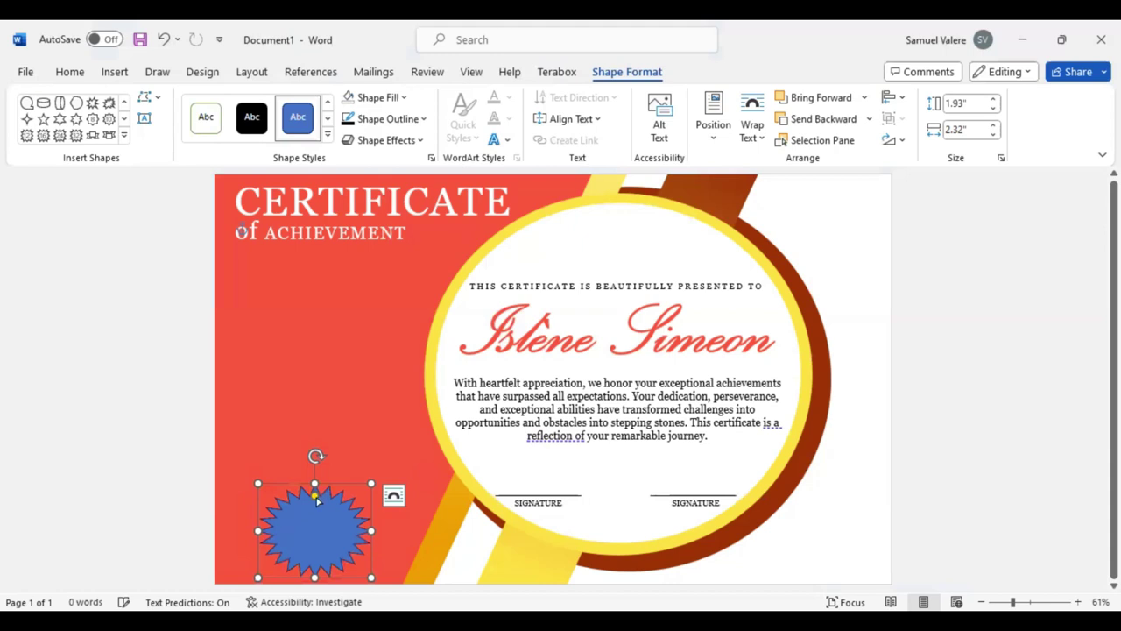
pyautogui.moveTo(317, 499); pyautogui.dragTo(316, 495)
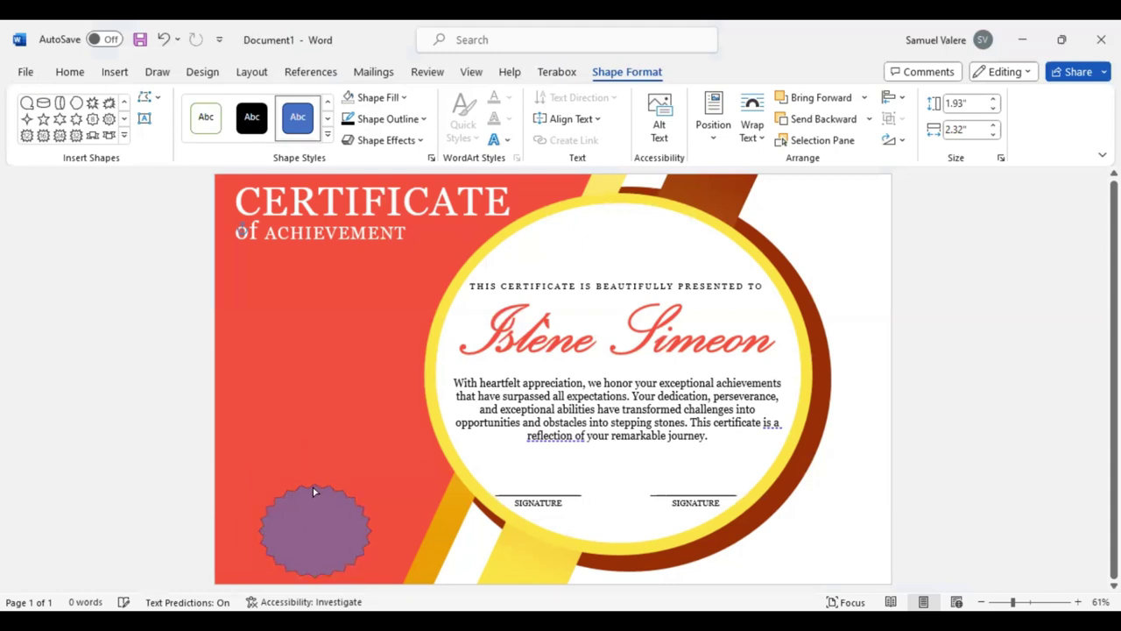
pyautogui.moveTo(312, 488); pyautogui.dragTo(313, 488)
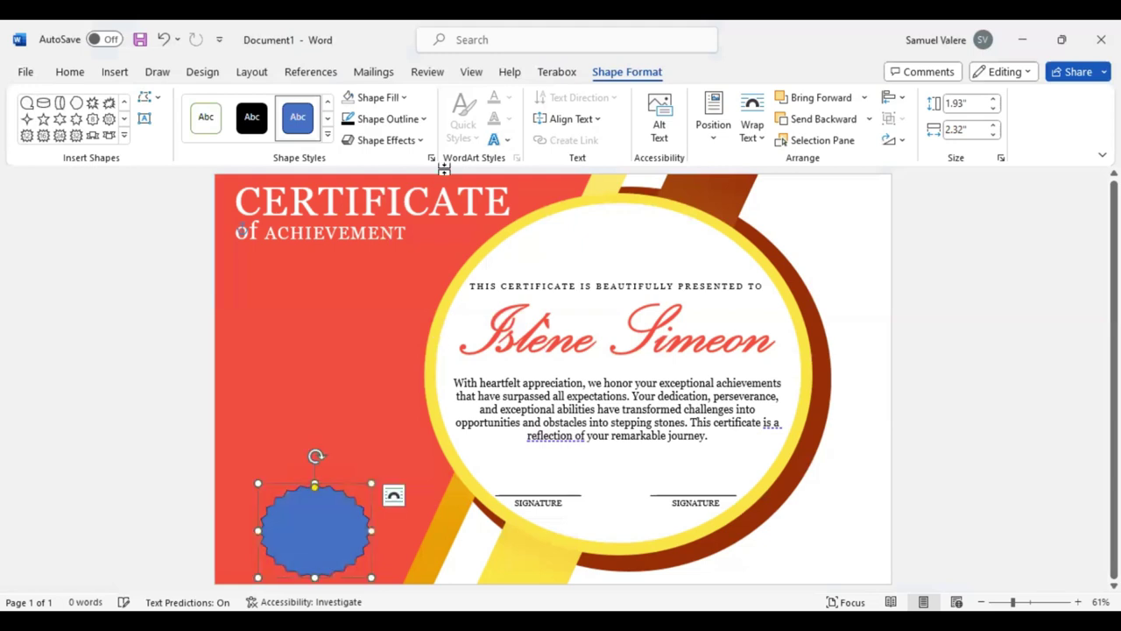
pyautogui.click(406, 103)
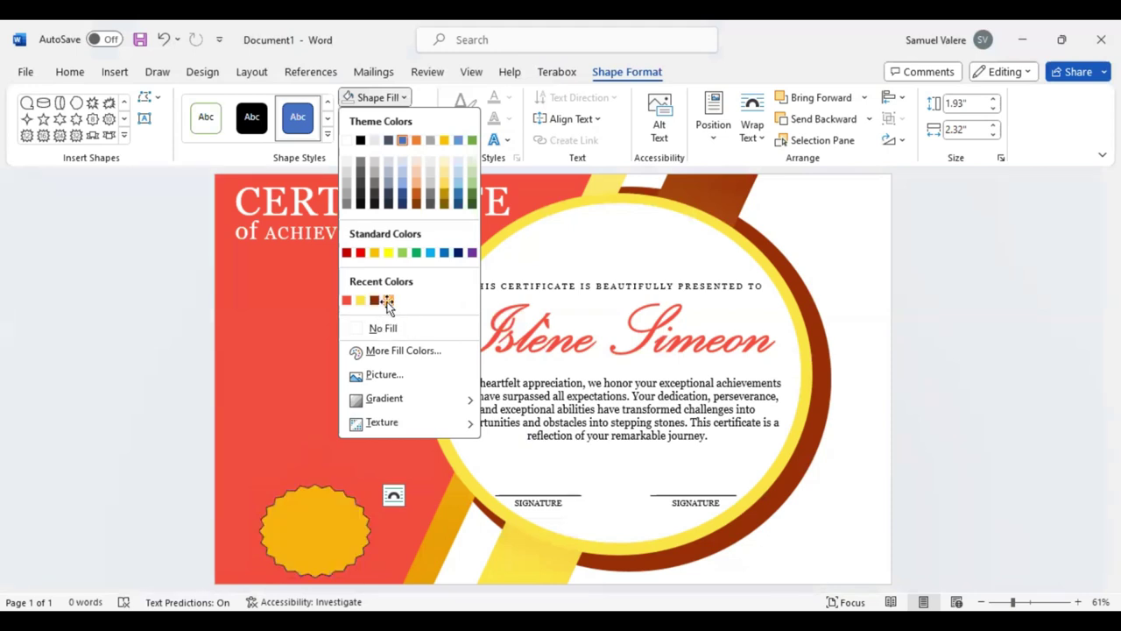
pyautogui.click(388, 301)
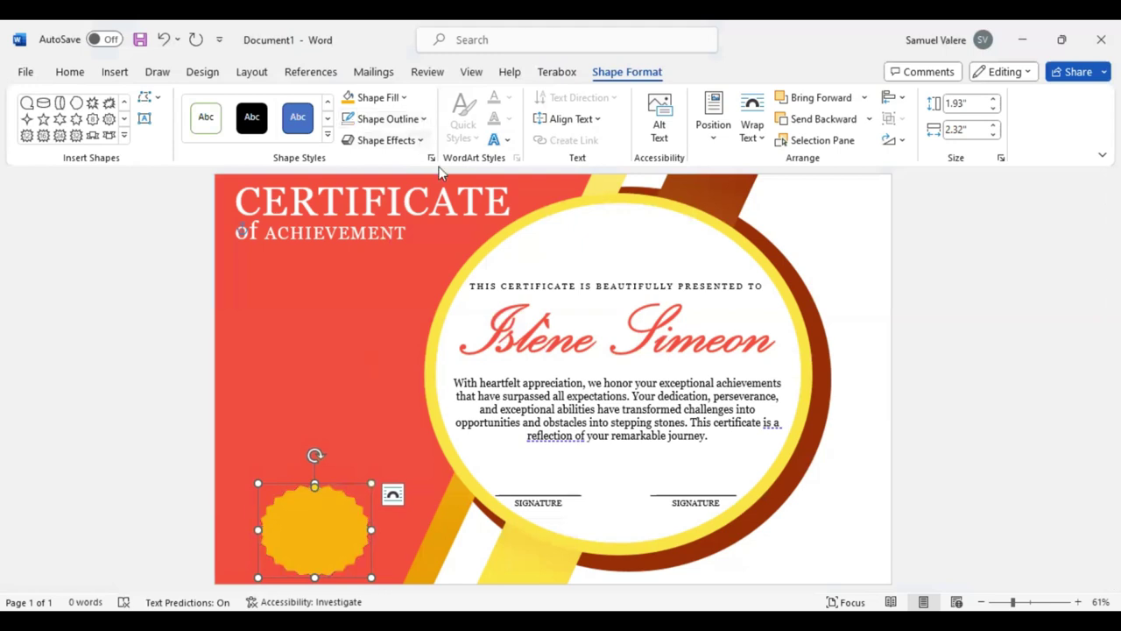
# Reposition the seal in the lower-left corner and resize it to about 2.06" x 2.23"
pyautogui.click(385, 140)
pyautogui.moveTo(399, 170)
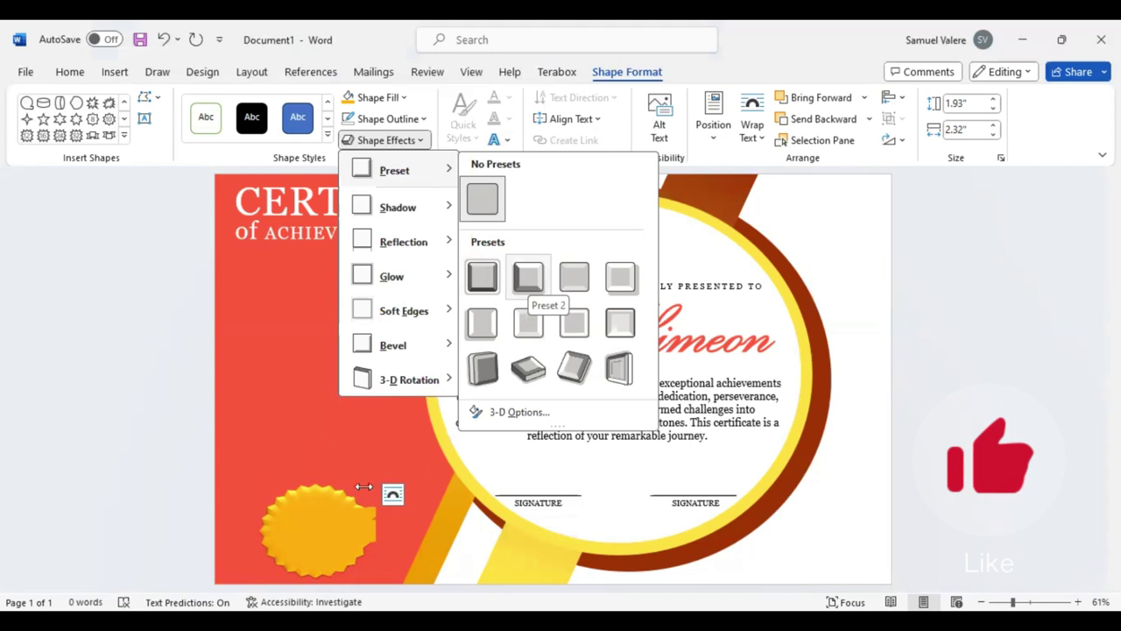
pyautogui.click(350, 486)
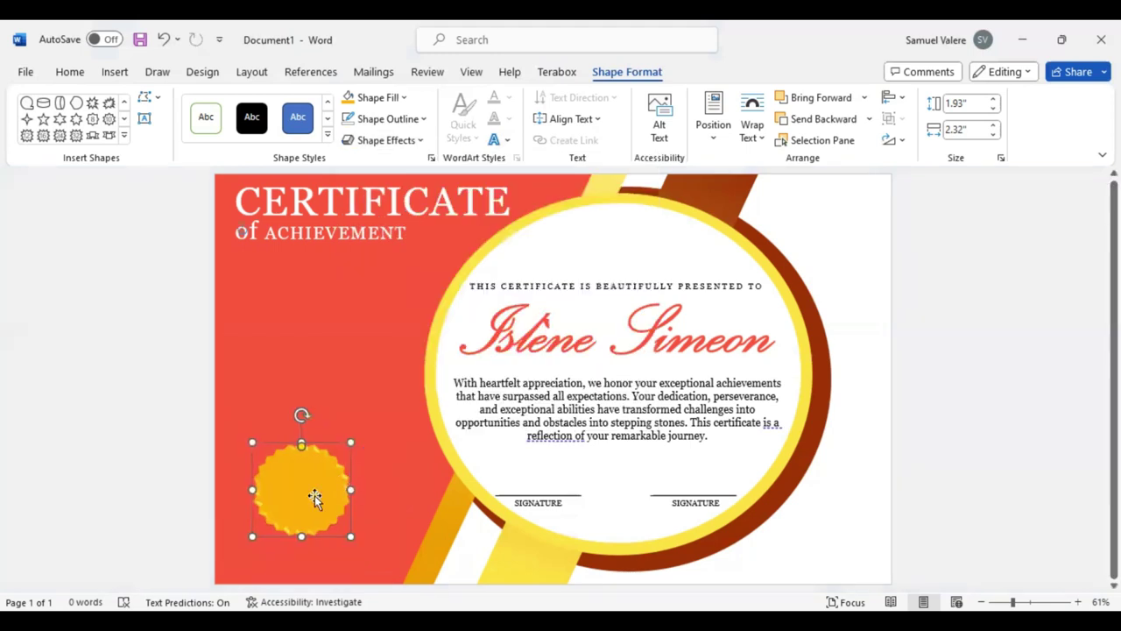
pyautogui.moveTo(310, 500); pyautogui.dragTo(326, 518)
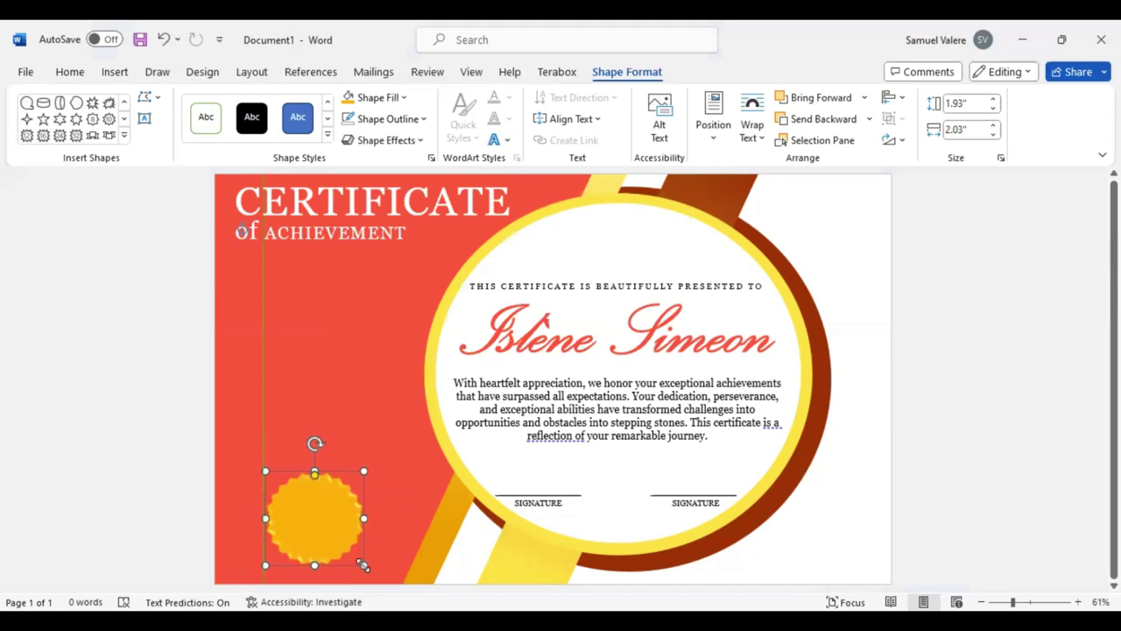
pyautogui.moveTo(368, 568); pyautogui.dragTo(374, 574)
pyautogui.moveTo(325, 526); pyautogui.dragTo(313, 488)
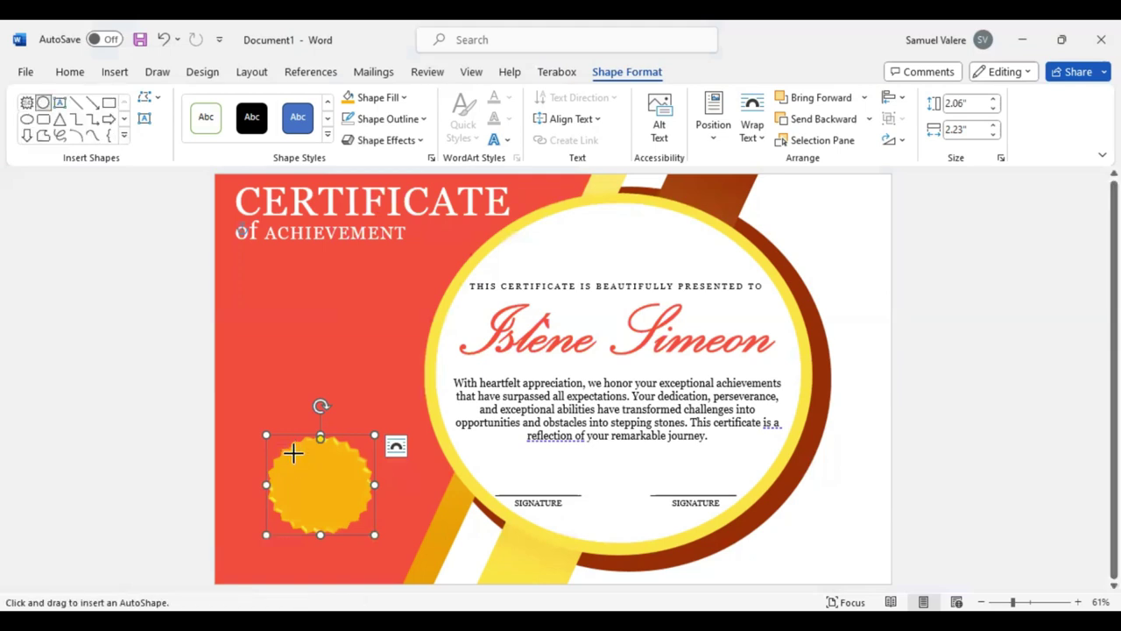
# Draw a 1.61" circle centred on the seal and set its fill to No Fill
pyautogui.moveTo(294, 453)
pyautogui.mouseDown()
pyautogui.moveTo(367, 501)
pyautogui.moveTo(311, 478)
pyautogui.mouseUp()
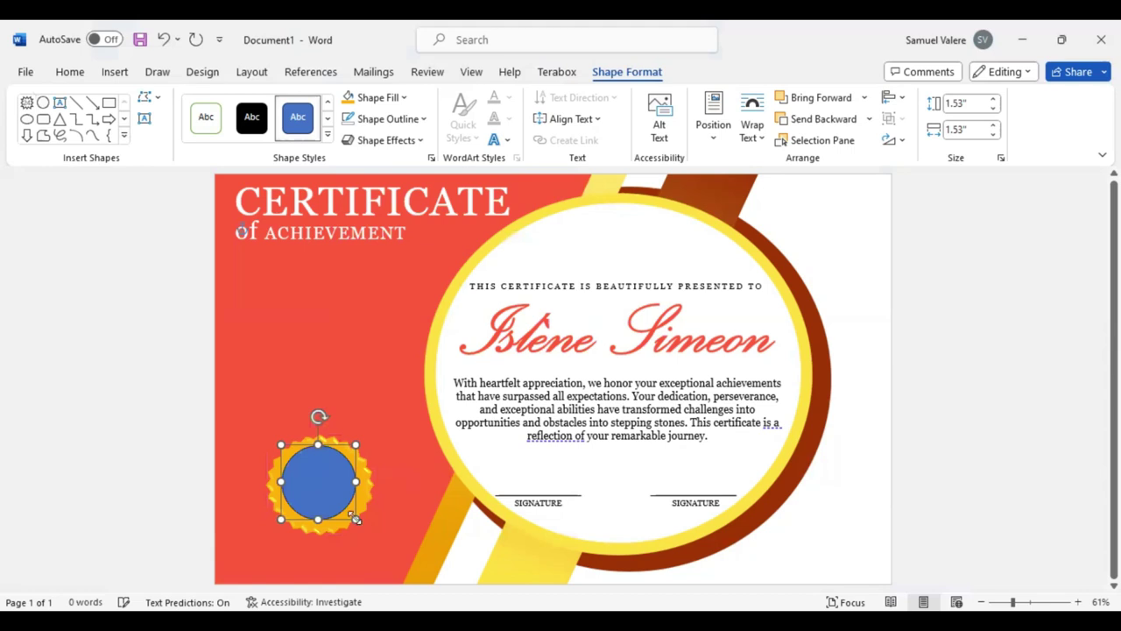
pyautogui.moveTo(359, 520); pyautogui.dragTo(363, 525)
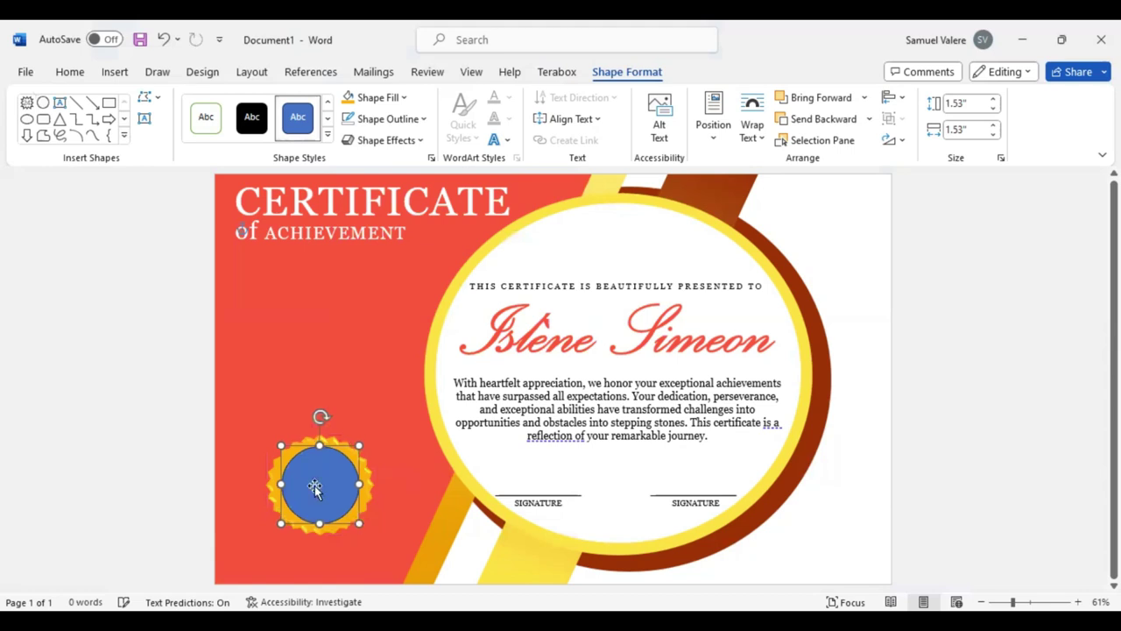
pyautogui.moveTo(314, 483); pyautogui.dragTo(318, 485)
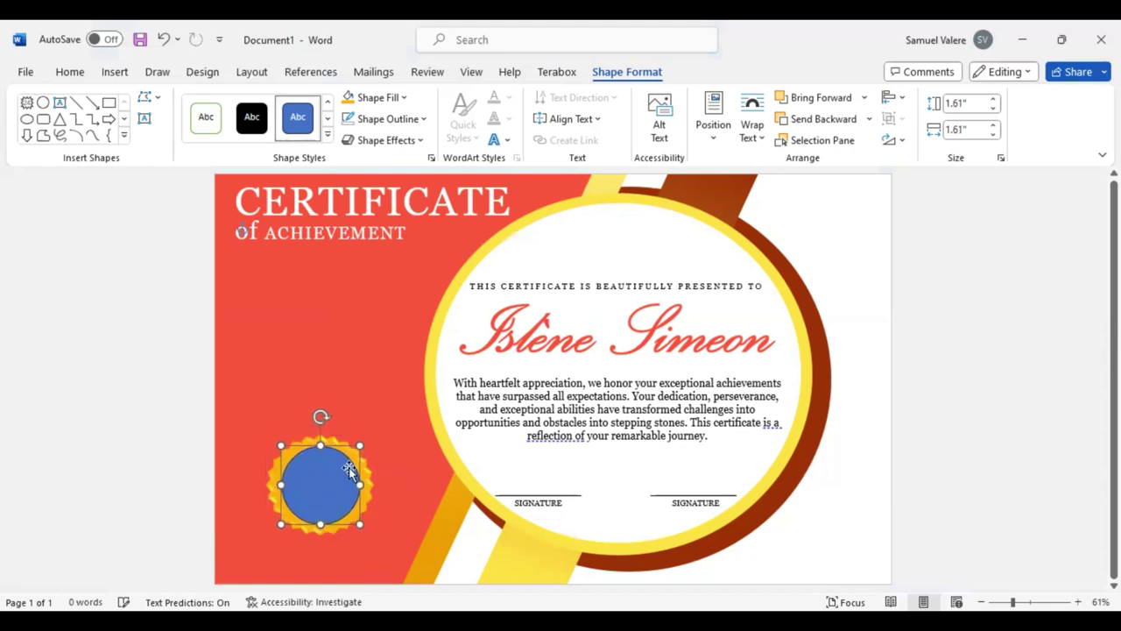
pyautogui.click(349, 471)
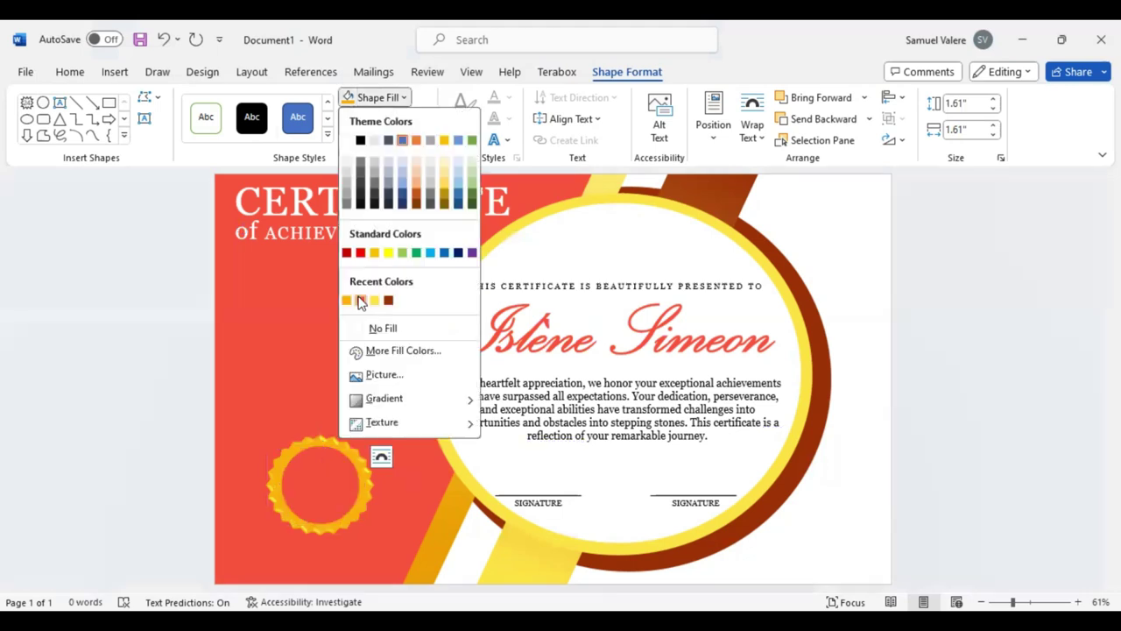
pyautogui.click(316, 445)
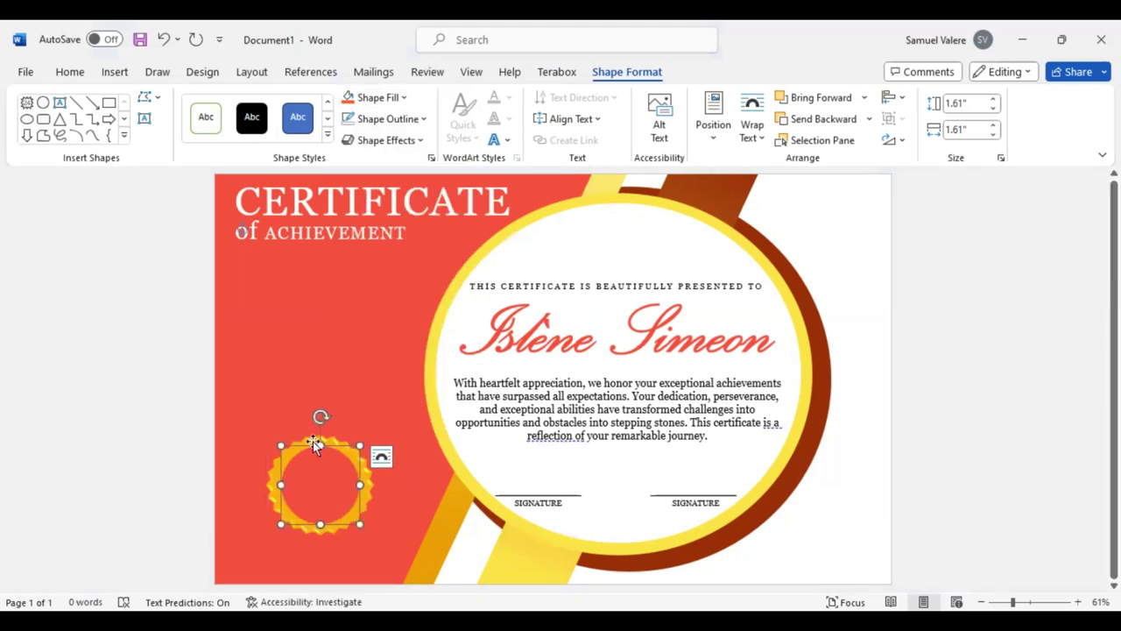
pyautogui.click(59, 103)
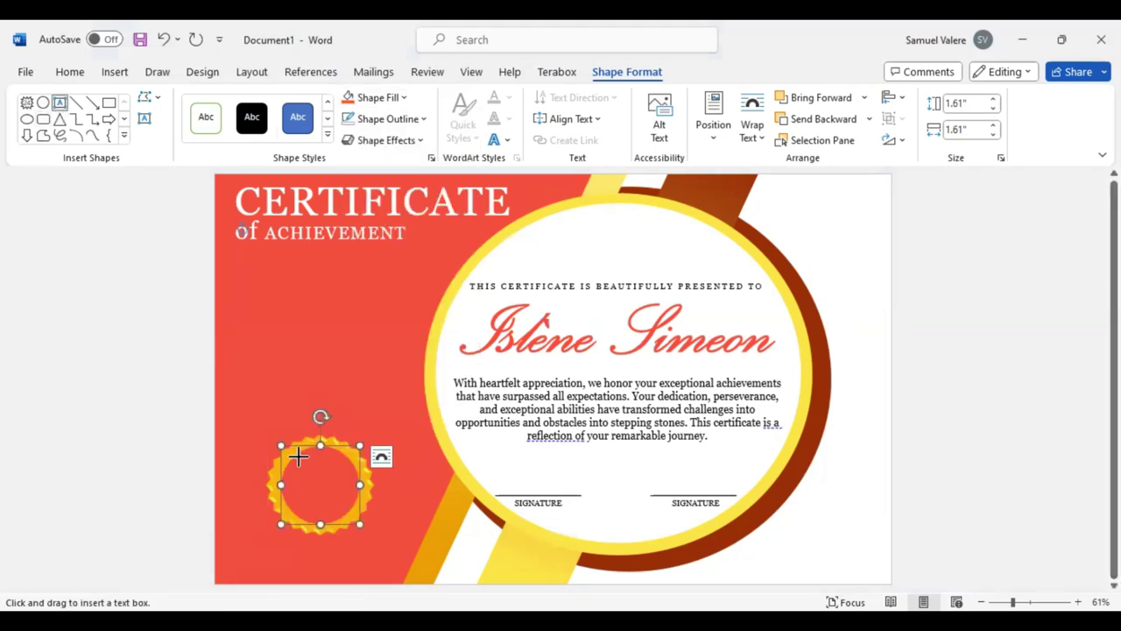
# Add a transparent text box reading 'Best' in Edwardian Script ITC 36 pt inside the seal
pyautogui.moveTo(298, 456); pyautogui.dragTo(347, 475)
pyautogui.write('Best')
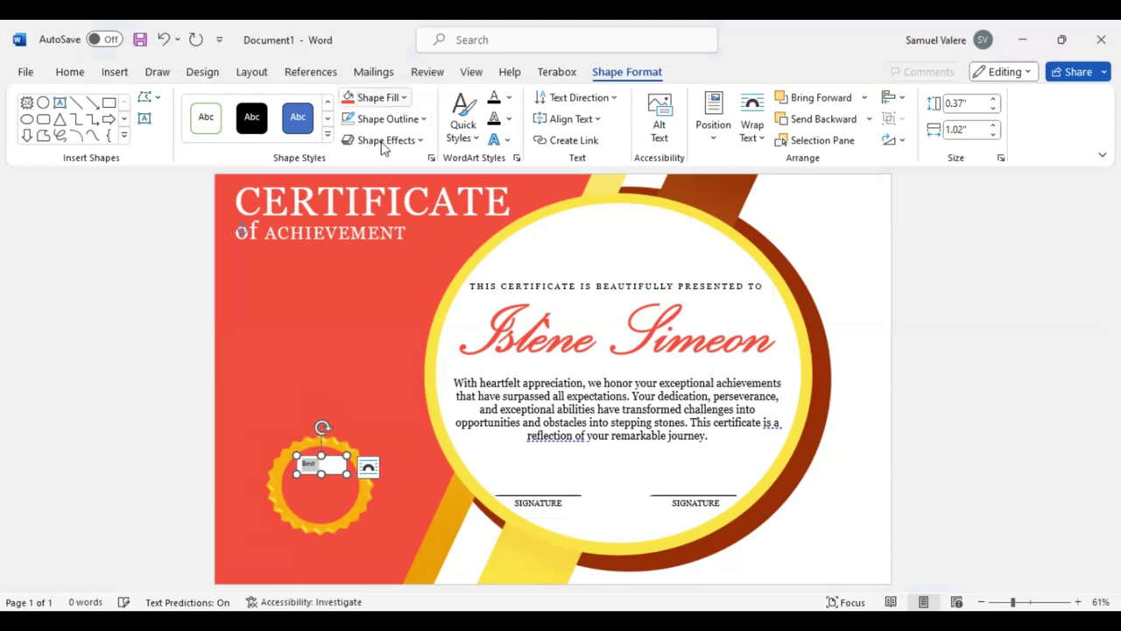
pyautogui.click(509, 98)
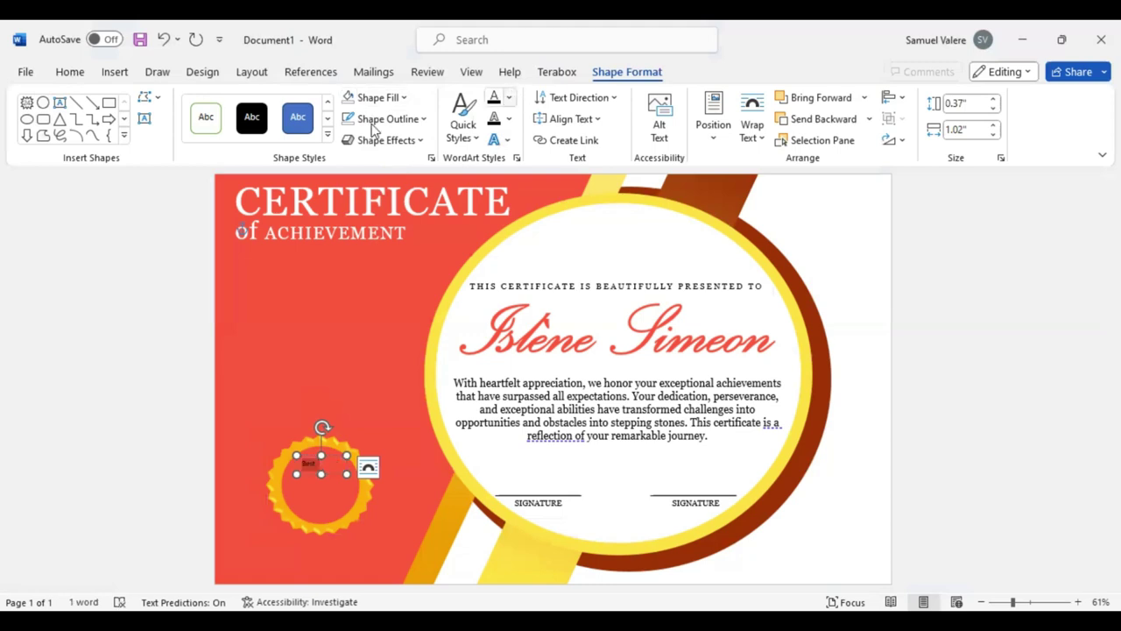
pyautogui.click(69, 72)
pyautogui.click(164, 104)
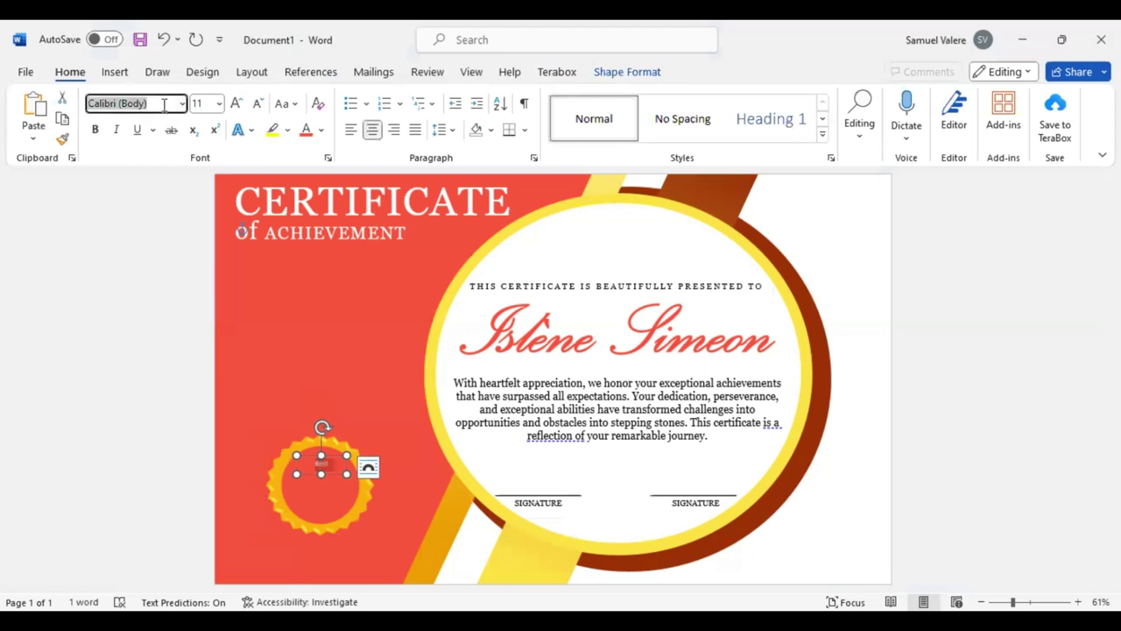
pyautogui.click(237, 106)
pyautogui.click(237, 105)
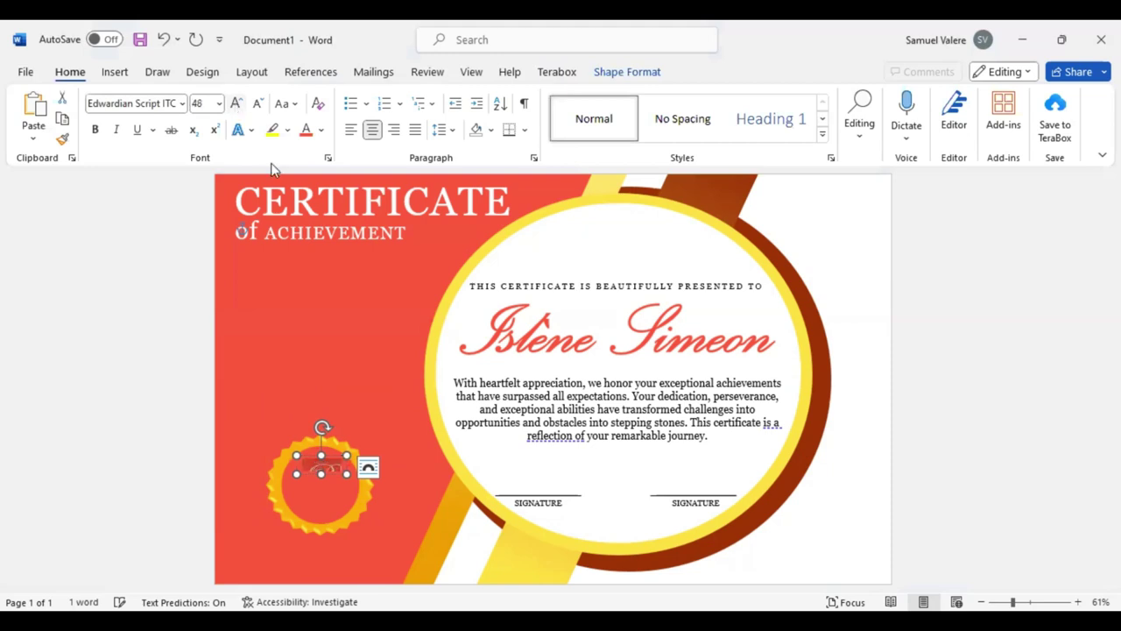
pyautogui.click(260, 105)
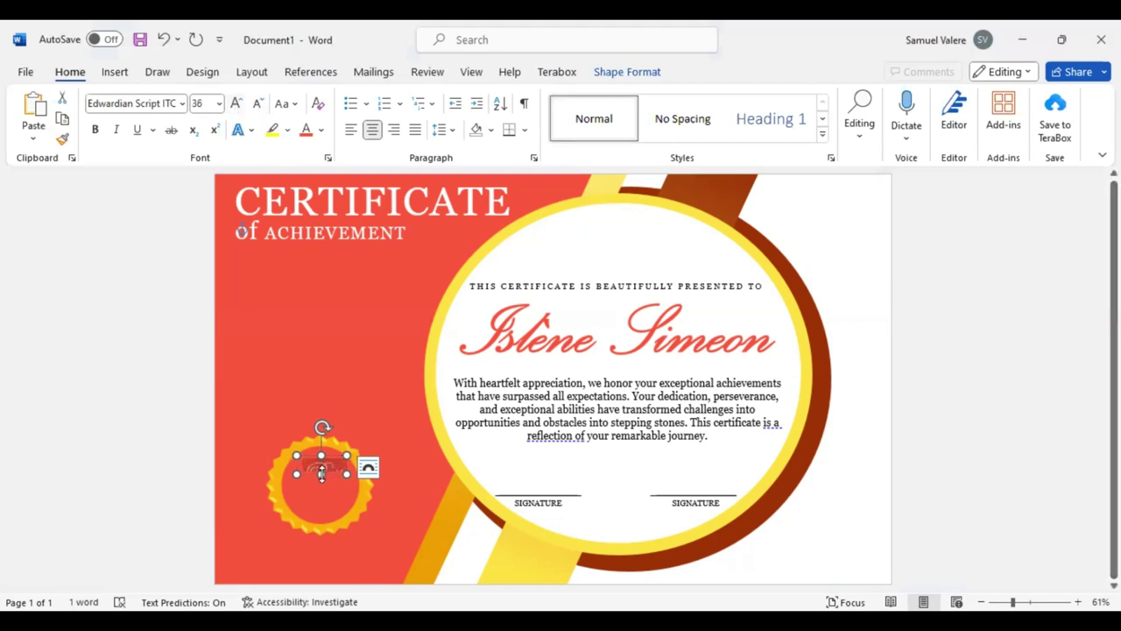
pyautogui.moveTo(321, 474); pyautogui.dragTo(331, 488)
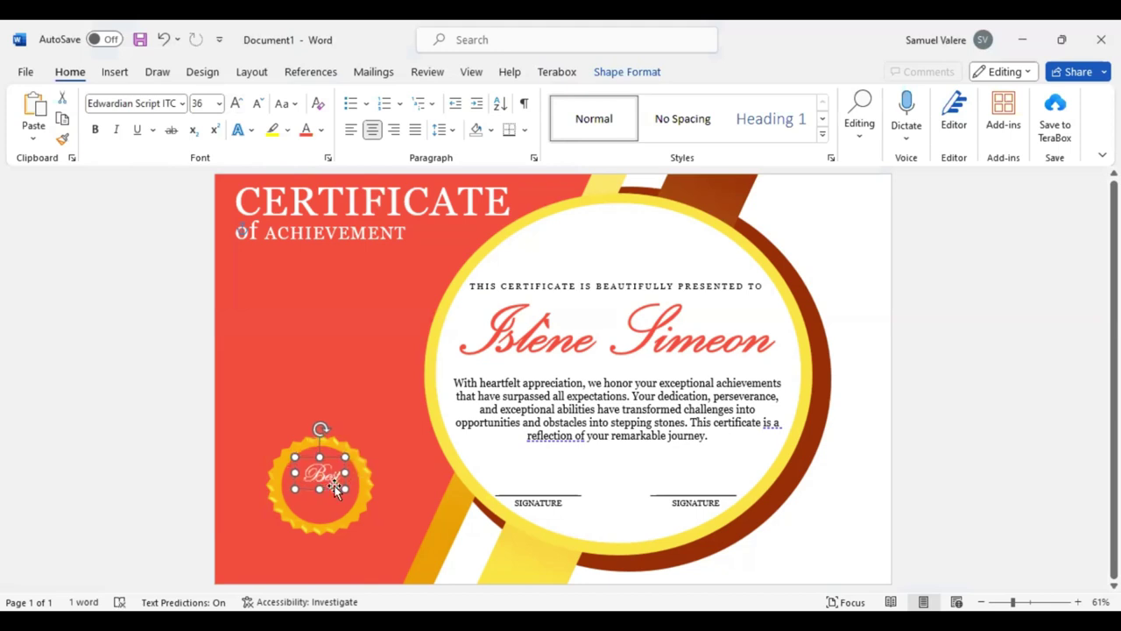
pyautogui.press('Up')
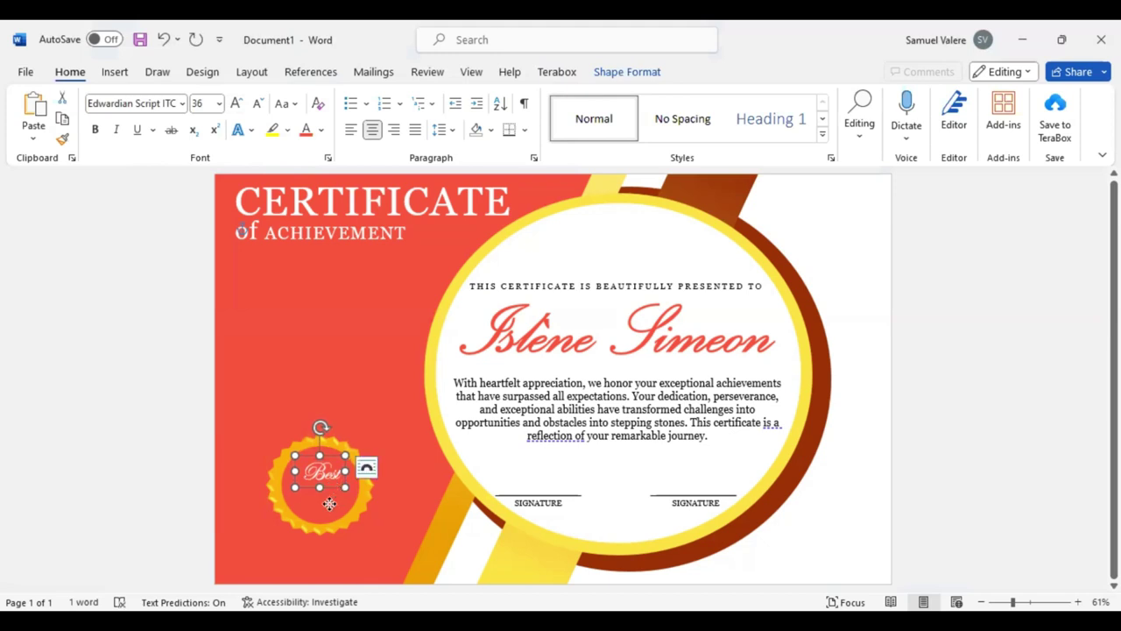
# Duplicate the Best box below and change its text to 'AWARD' in Arial Black
pyautogui.hotkey('ctrl', 'c')
pyautogui.hotkey('ctrl', 'v')
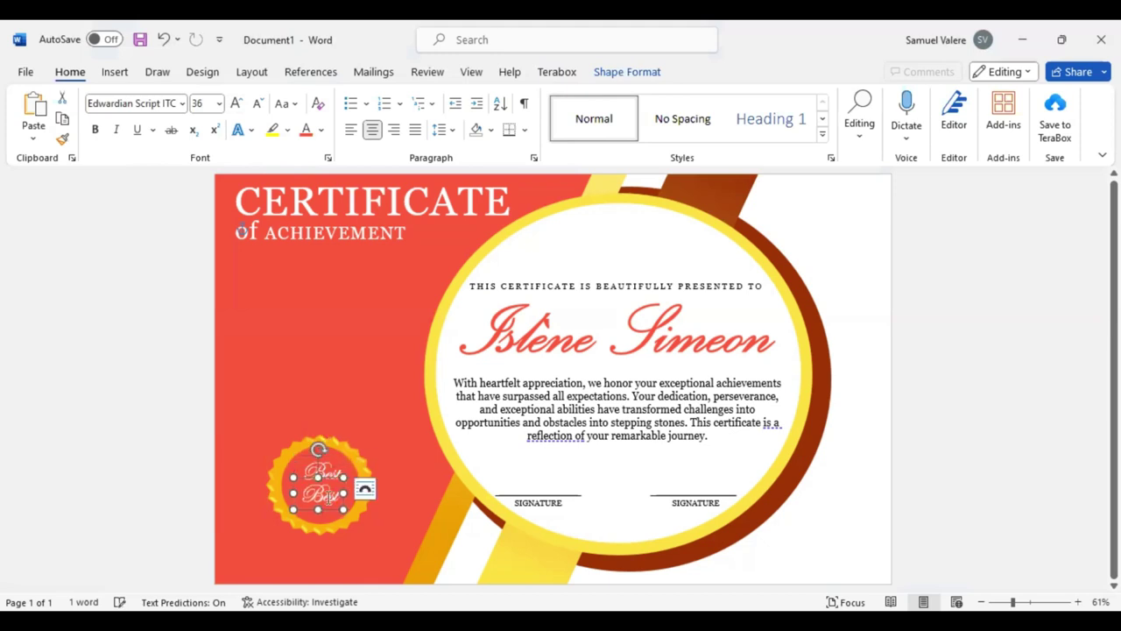
pyautogui.click(329, 497)
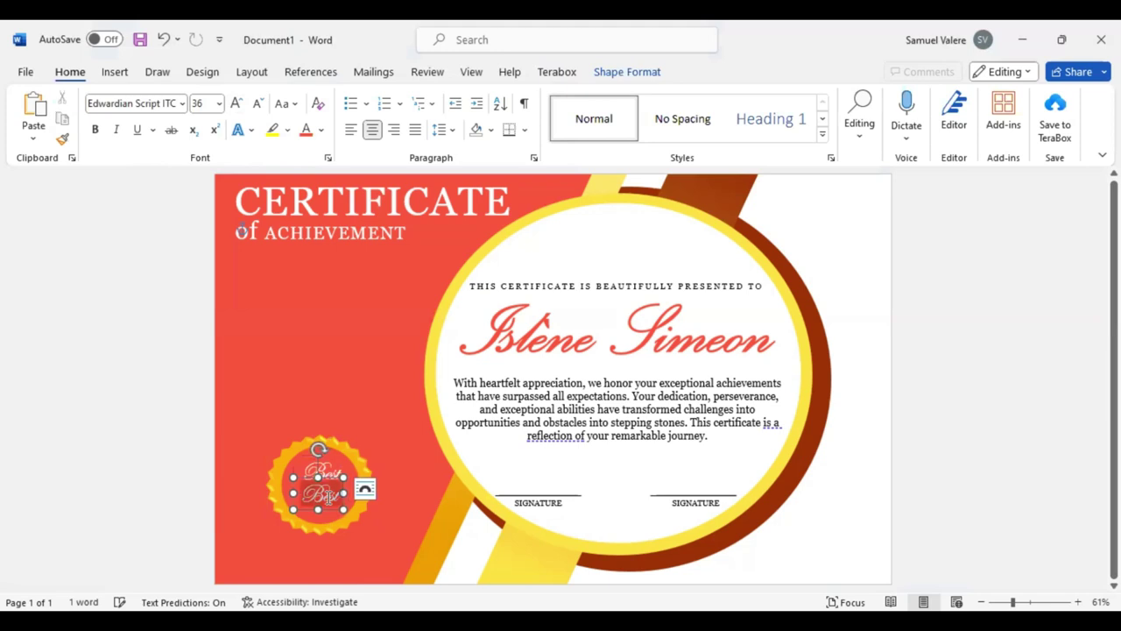
pyautogui.hotkey('ctrl', 'a')
pyautogui.write('A')
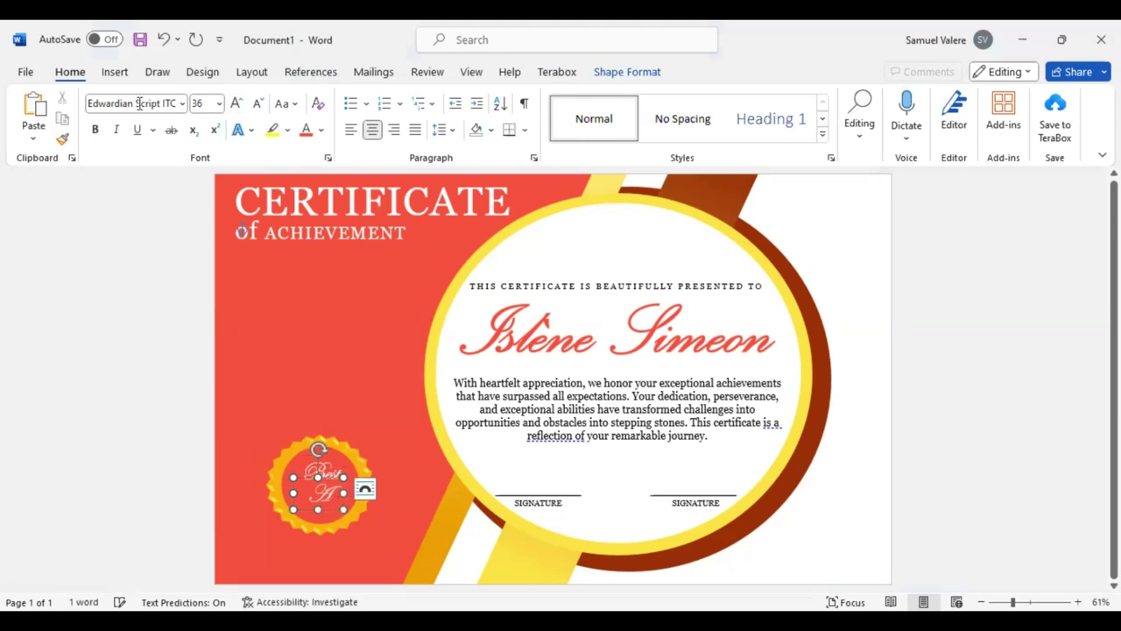
pyautogui.write('WARD')
pyautogui.press('Return')
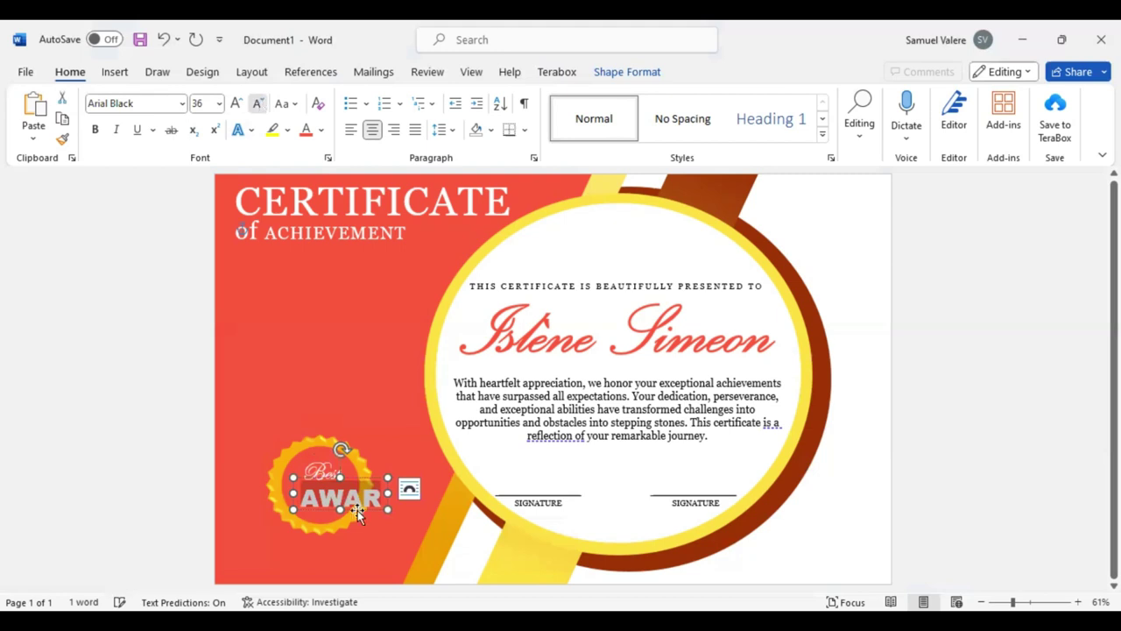
# Shrink AWARD to 22 pt and centre its text box beneath the script Best
pyautogui.click(259, 104)
pyautogui.click(259, 103)
pyautogui.click(259, 103)
pyautogui.click(259, 103)
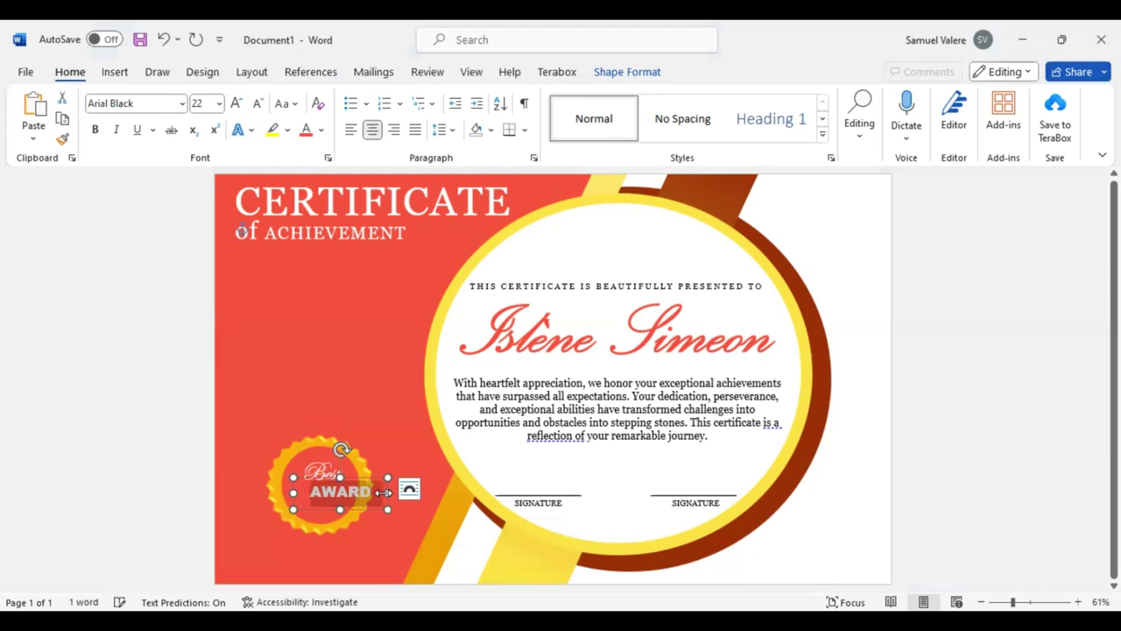
pyautogui.click(361, 493)
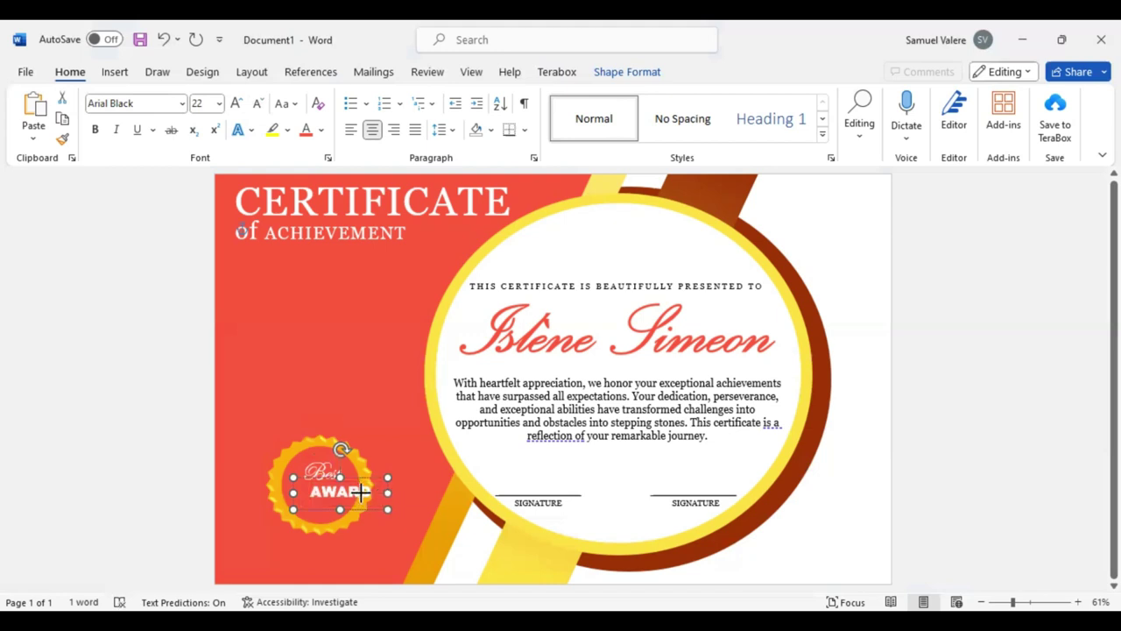
pyautogui.moveTo(333, 513); pyautogui.dragTo(334, 511)
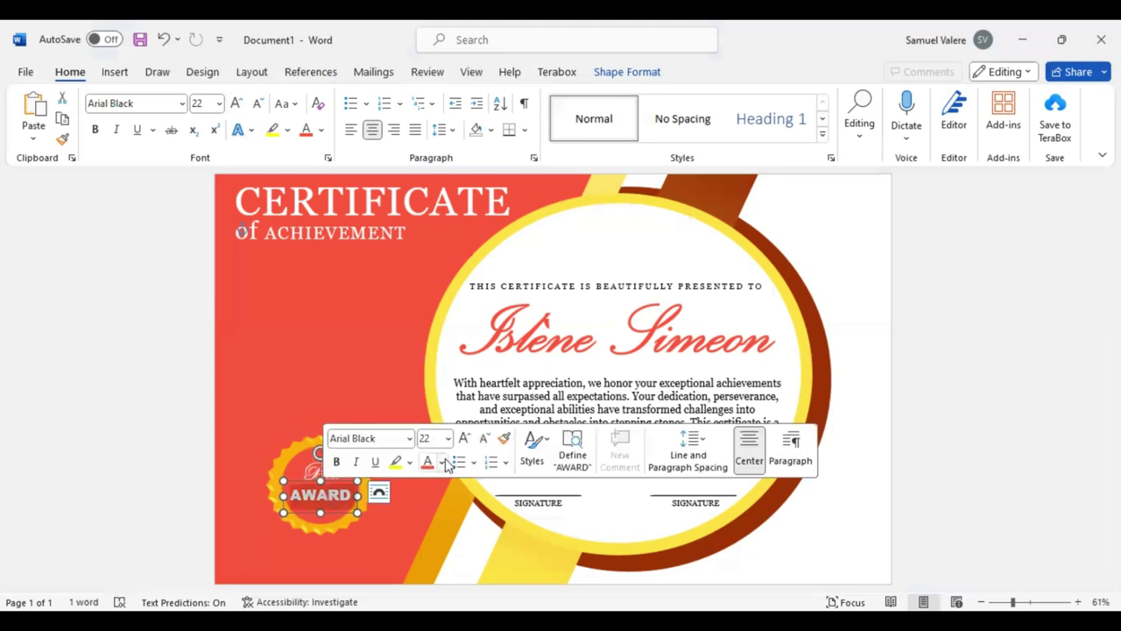
pyautogui.click(445, 465)
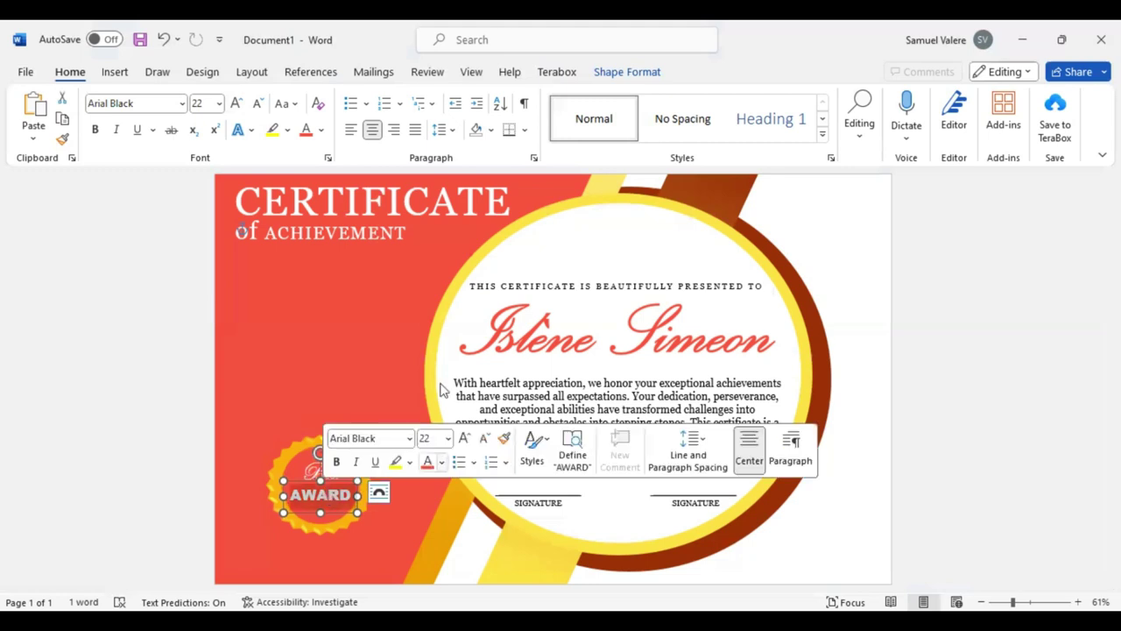